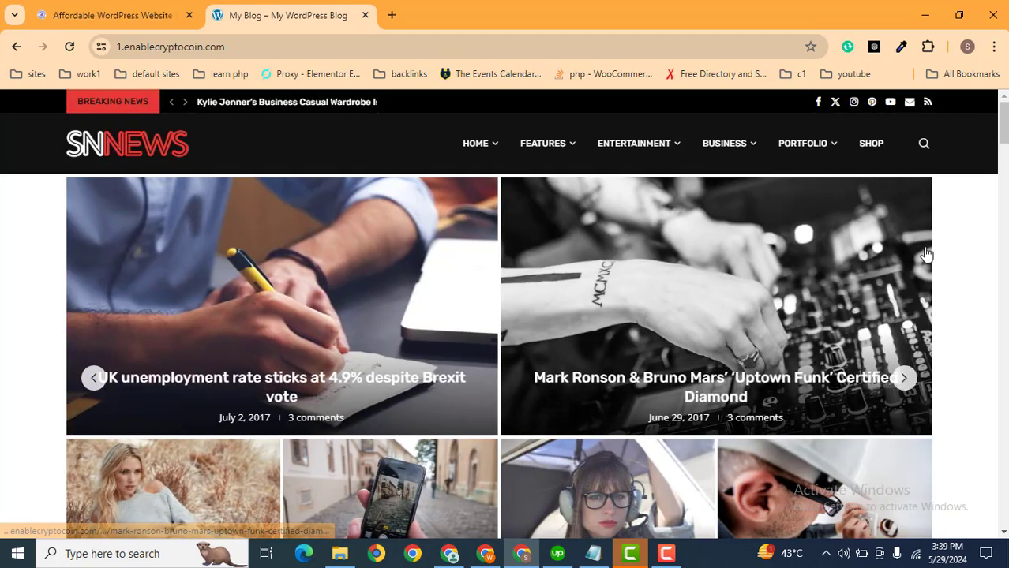
- Open the UK unemployment and Mark Ronson slider posts in new tabs, read the unemployment one, and return to the homepage
{"action": "middle_click", "coordinate": [265, 298]}
{"action": "middle_click", "coordinate": [618, 320]}
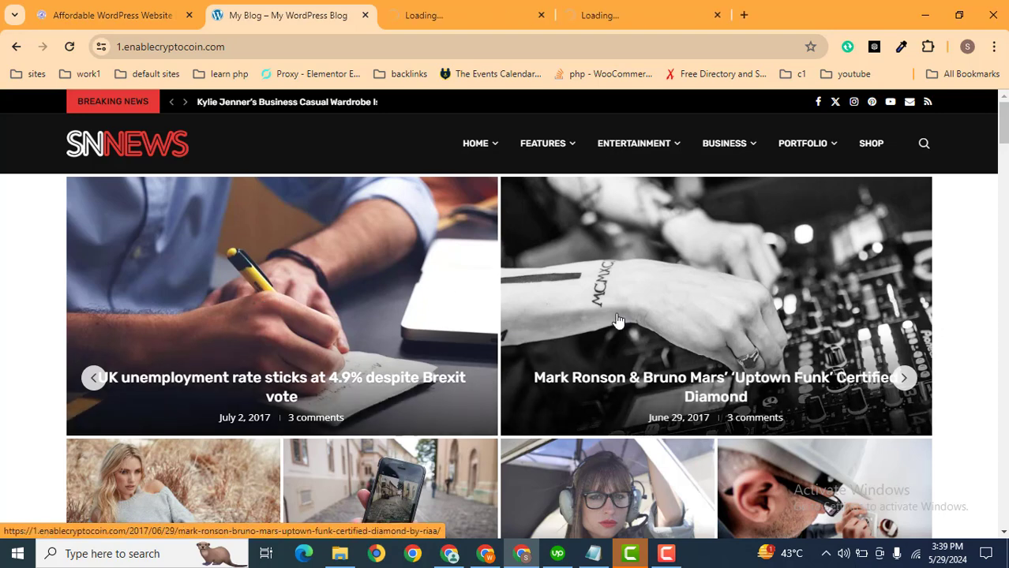
{"action": "left_click", "coordinate": [470, 8]}
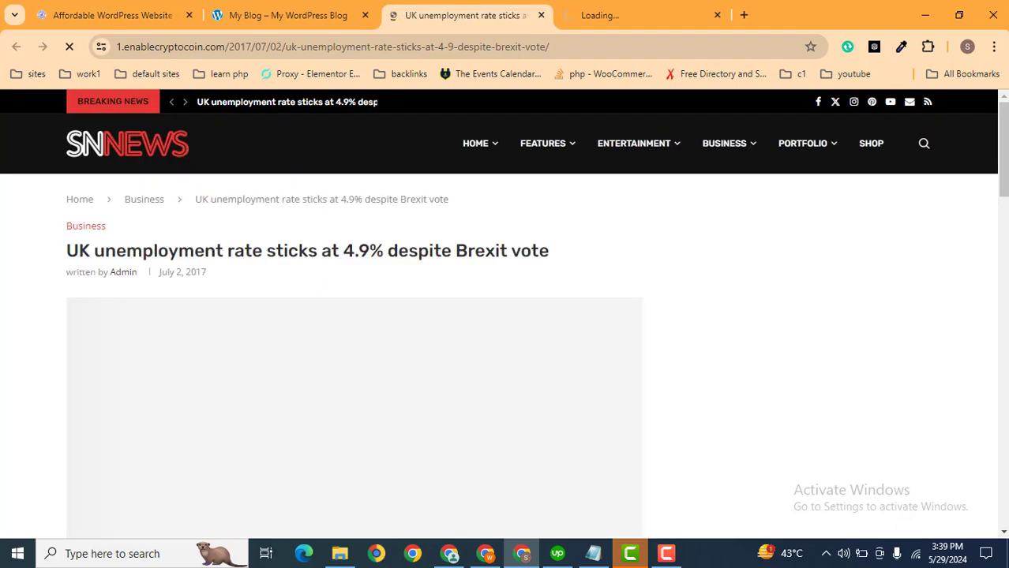
{"action": "mouse_move", "coordinate": [1004, 125]}
{"action": "left_mouse_down"}
{"action": "mouse_move", "coordinate": [1006, 174]}
{"action": "mouse_move", "coordinate": [994, 138]}
{"action": "mouse_move", "coordinate": [1005, 330]}
{"action": "mouse_move", "coordinate": [994, 116]}
{"action": "left_mouse_up"}
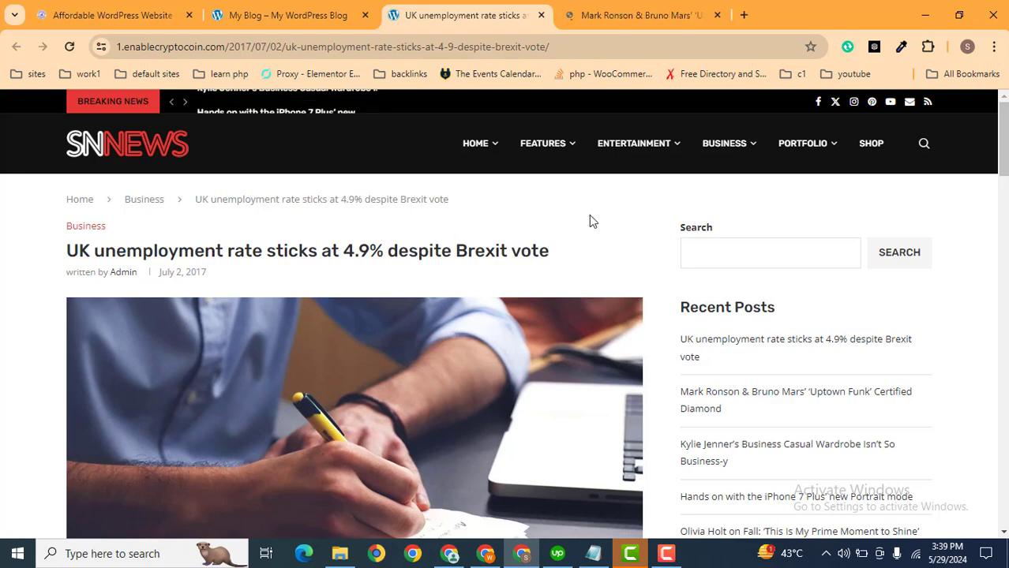
{"action": "left_click", "coordinate": [282, 13]}
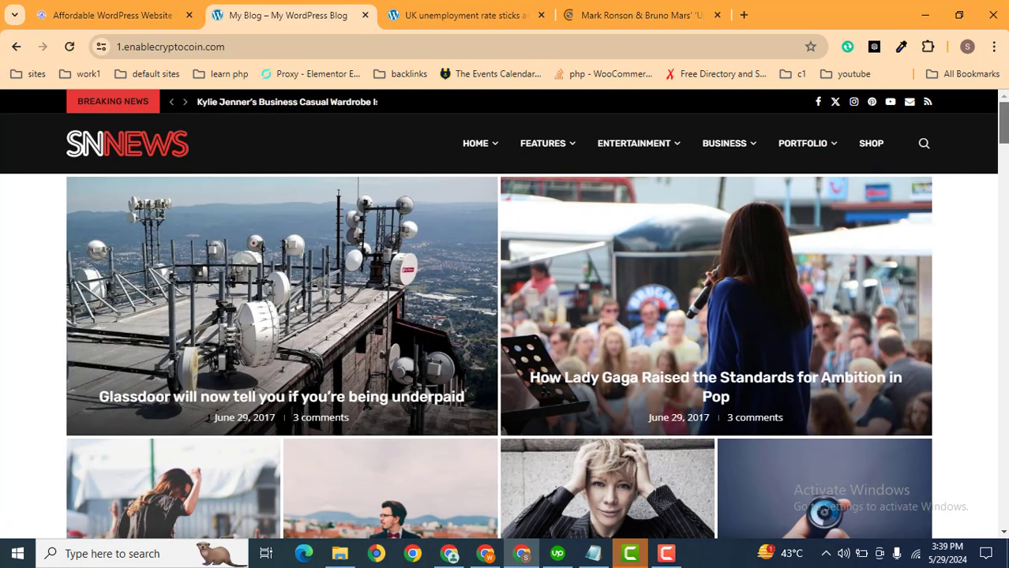
- Scroll the SNNEWS homepage down to the footer to review its sections
{"action": "left_click_drag", "start_coordinate": [1003, 123], "coordinate": [1007, 175]}
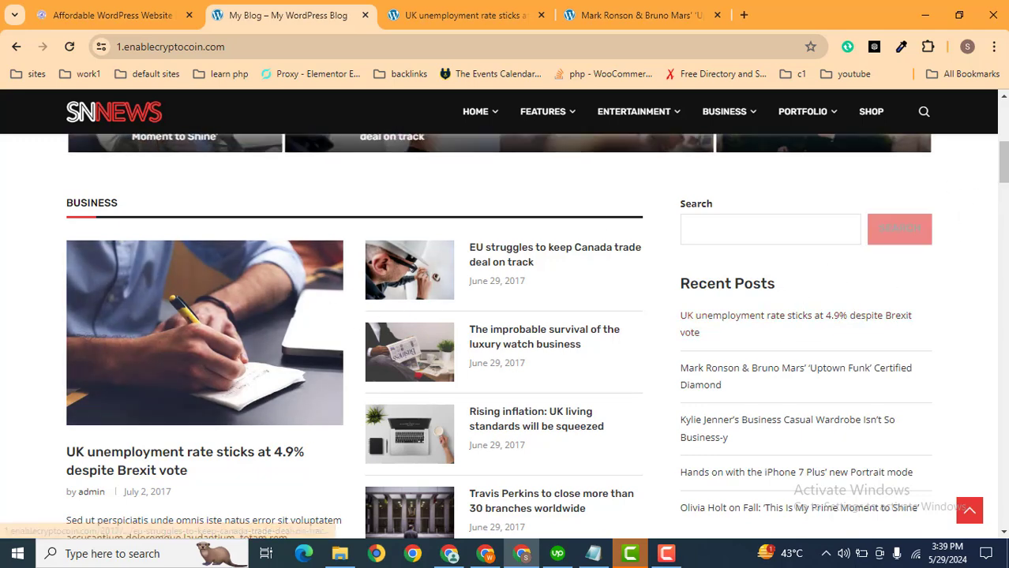
{"action": "scroll", "coordinate": [899, 228], "scroll_direction": "down", "scroll_amount": 10}
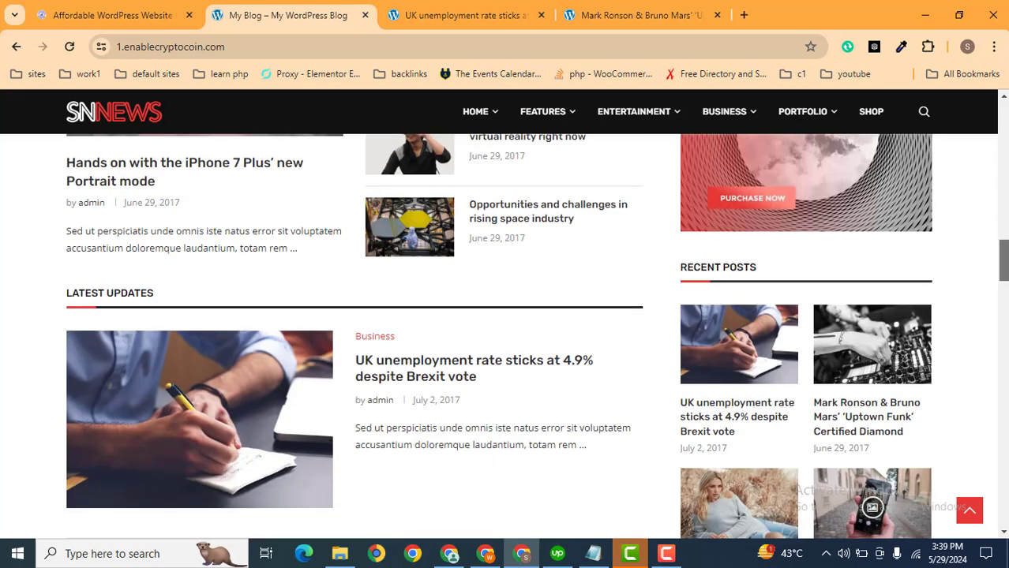
{"action": "scroll", "coordinate": [505, 332], "scroll_direction": "down", "scroll_amount": 5}
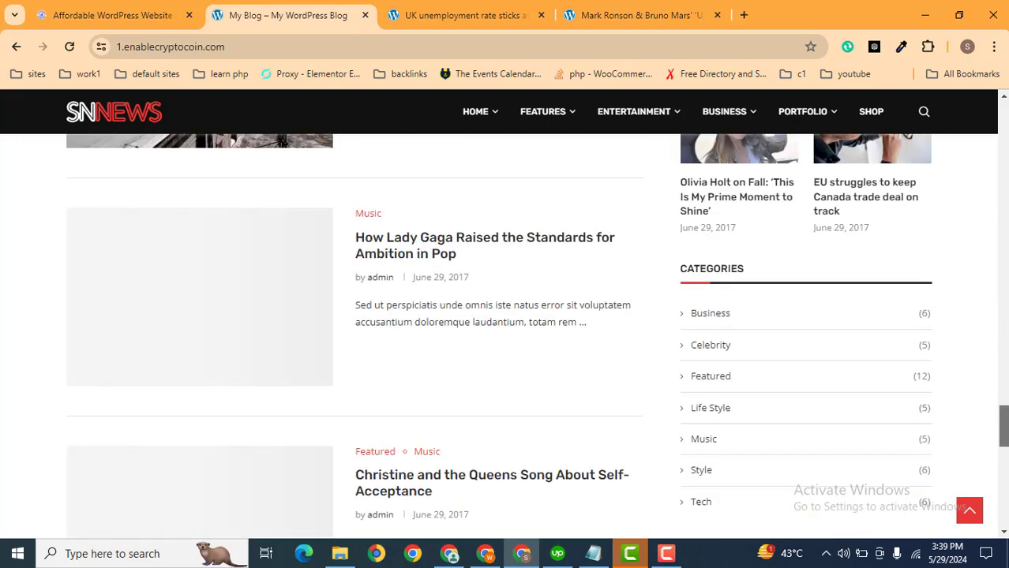
{"action": "scroll", "coordinate": [505, 332], "scroll_direction": "down", "scroll_amount": 10}
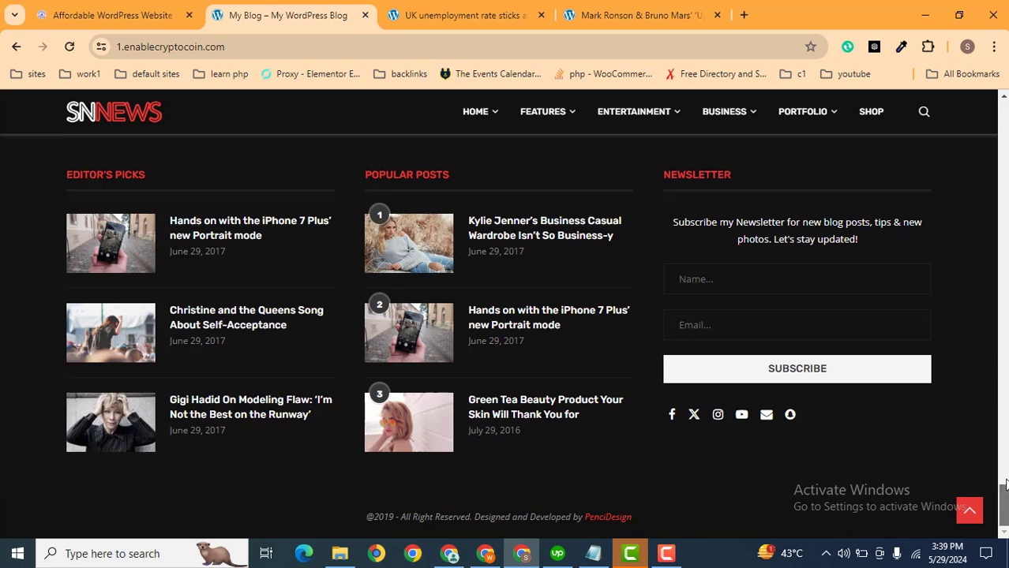
{"action": "scroll", "coordinate": [1006, 485], "scroll_direction": "up", "scroll_amount": 5}
{"action": "scroll", "coordinate": [1005, 488], "scroll_direction": "down", "scroll_amount": 3}
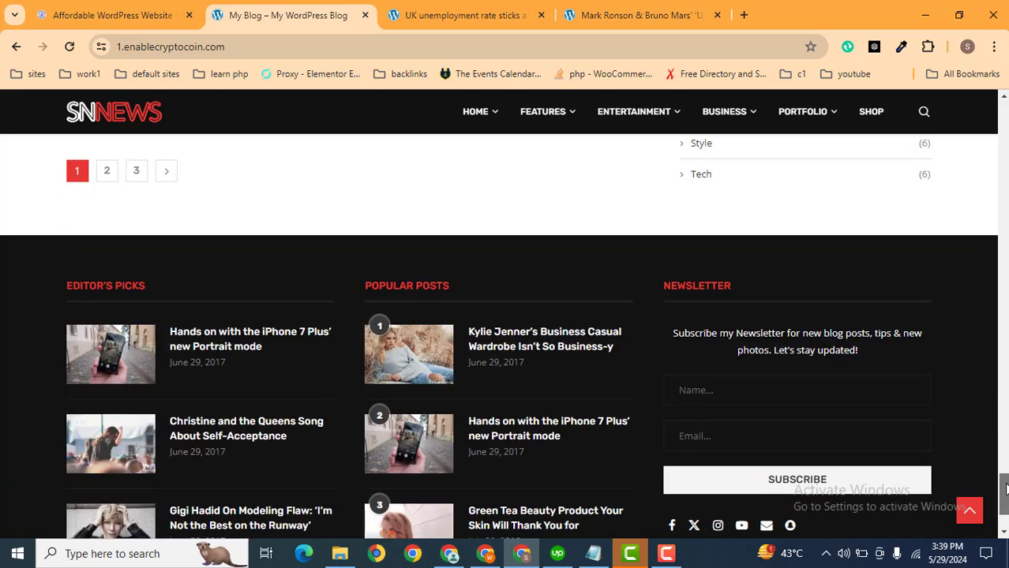
{"action": "scroll", "coordinate": [1006, 488], "scroll_direction": "up", "scroll_amount": 3}
{"action": "scroll", "coordinate": [1005, 487], "scroll_direction": "down", "scroll_amount": 1}
- Scroll back to the top and close the UK unemployment and Mark Ronson article tabs
{"action": "scroll", "coordinate": [949, 232], "scroll_direction": "up", "scroll_amount": 10}
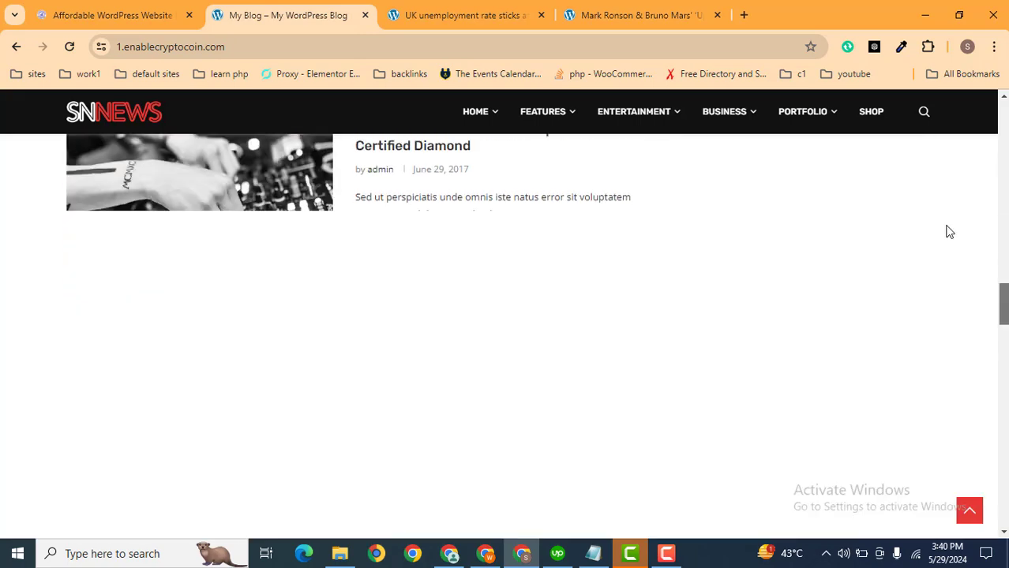
{"action": "scroll", "coordinate": [949, 231], "scroll_direction": "up", "scroll_amount": 5}
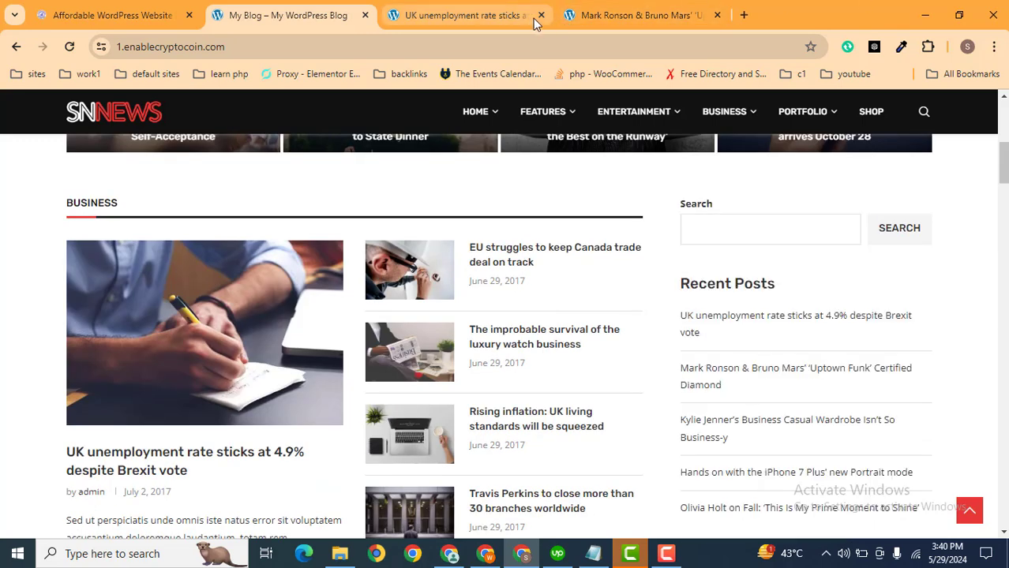
{"action": "left_click", "coordinate": [540, 16]}
{"action": "left_click", "coordinate": [540, 16]}
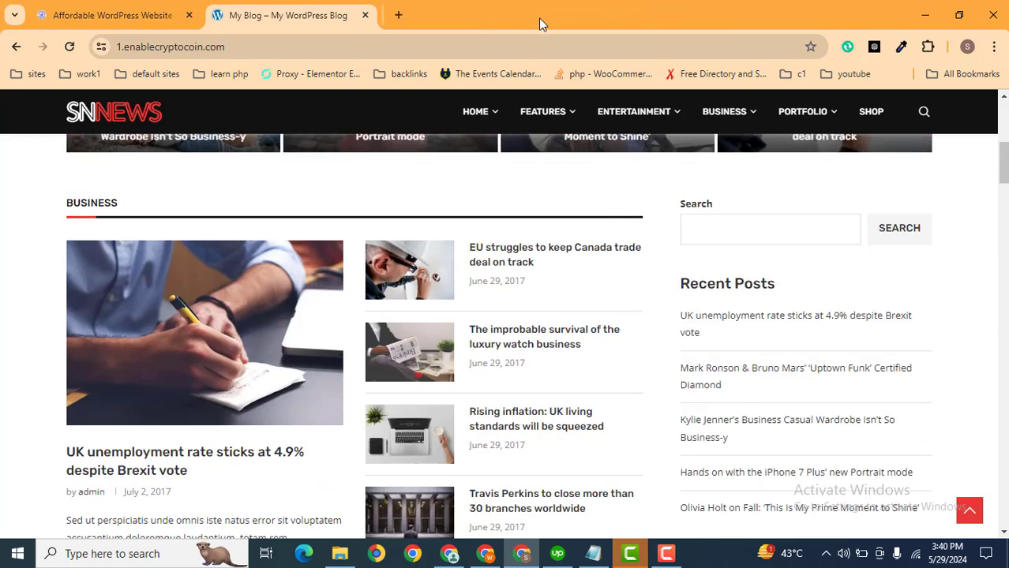
- Load bluehost.com in a new tab
{"action": "left_click", "coordinate": [388, 13]}
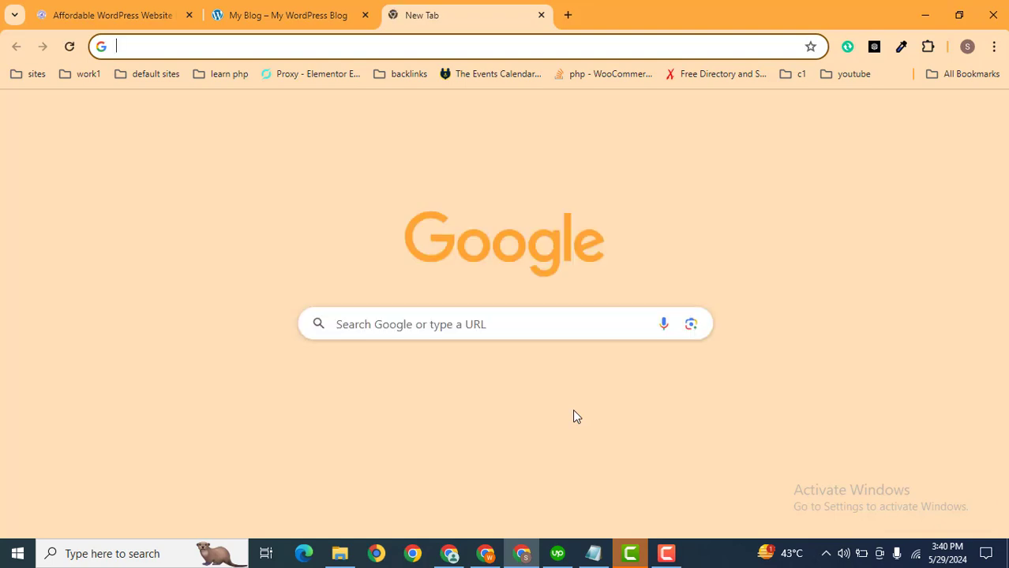
{"action": "type", "text": "blu"}
{"action": "key", "text": "Return"}
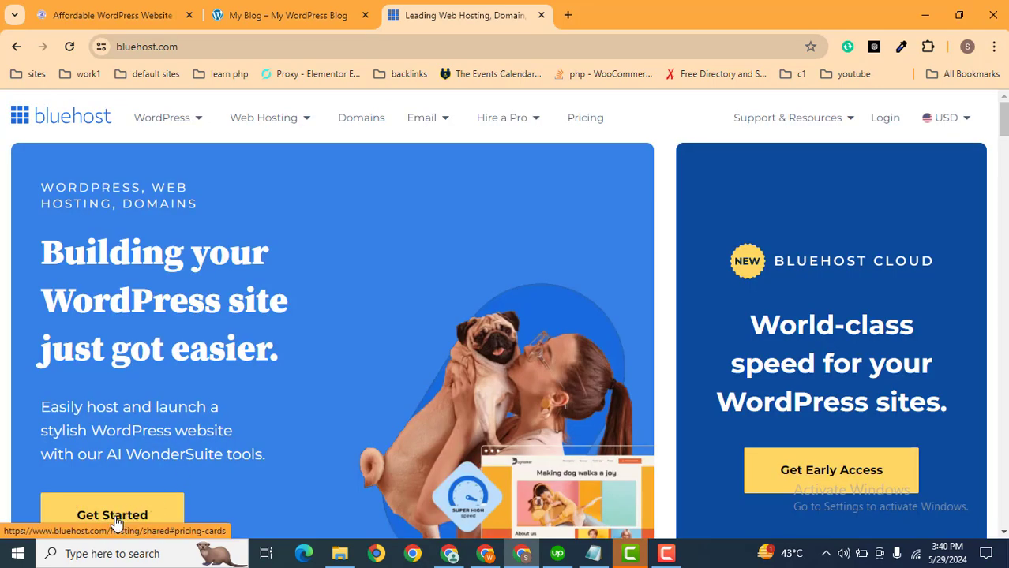
- Go to the shared hosting pricing and select the Basic plan
{"action": "left_click", "coordinate": [110, 517]}
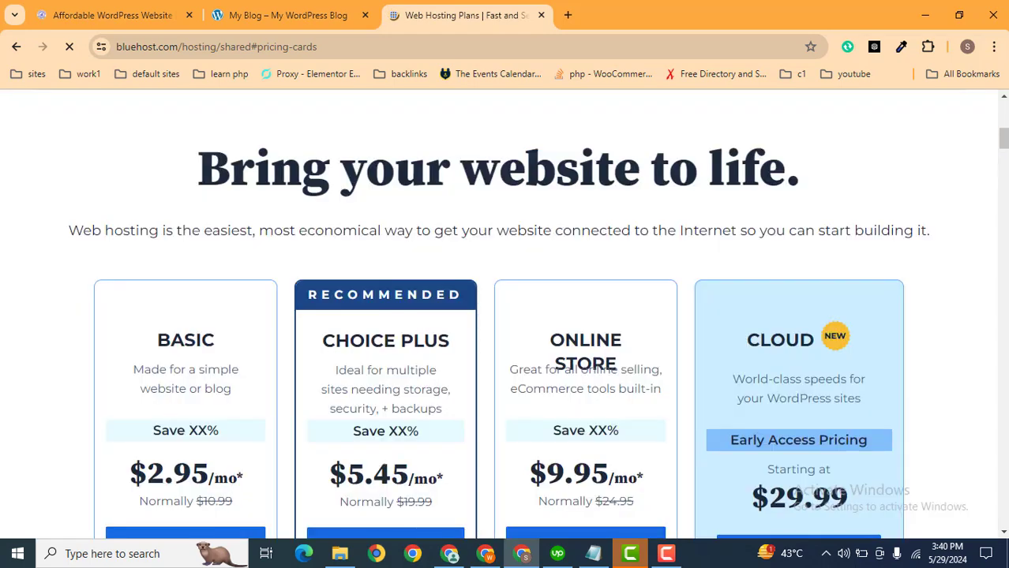
{"action": "scroll", "coordinate": [1004, 139], "scroll_direction": "down", "scroll_amount": 2}
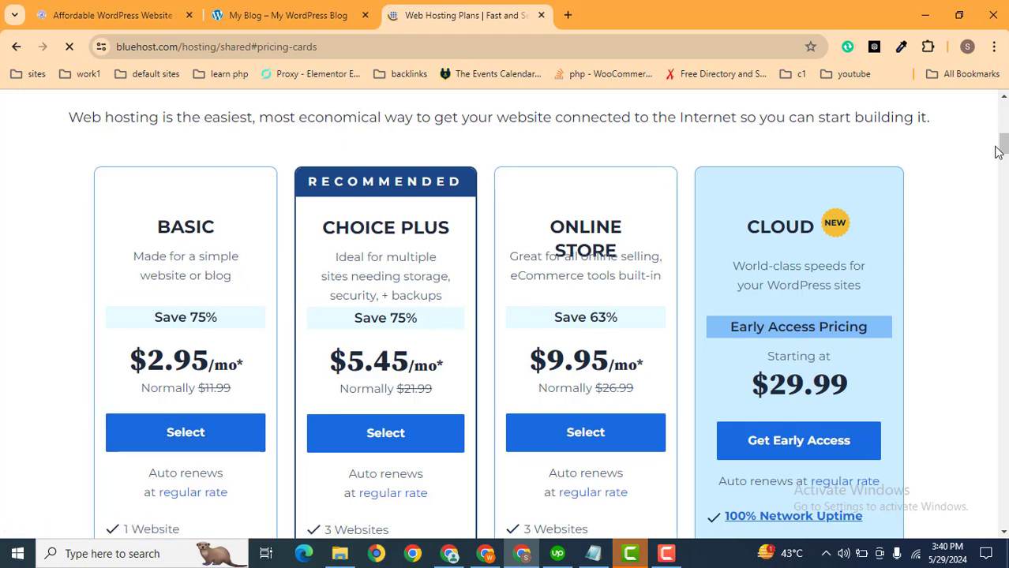
{"action": "left_click_drag", "start_coordinate": [997, 151], "coordinate": [1004, 161]}
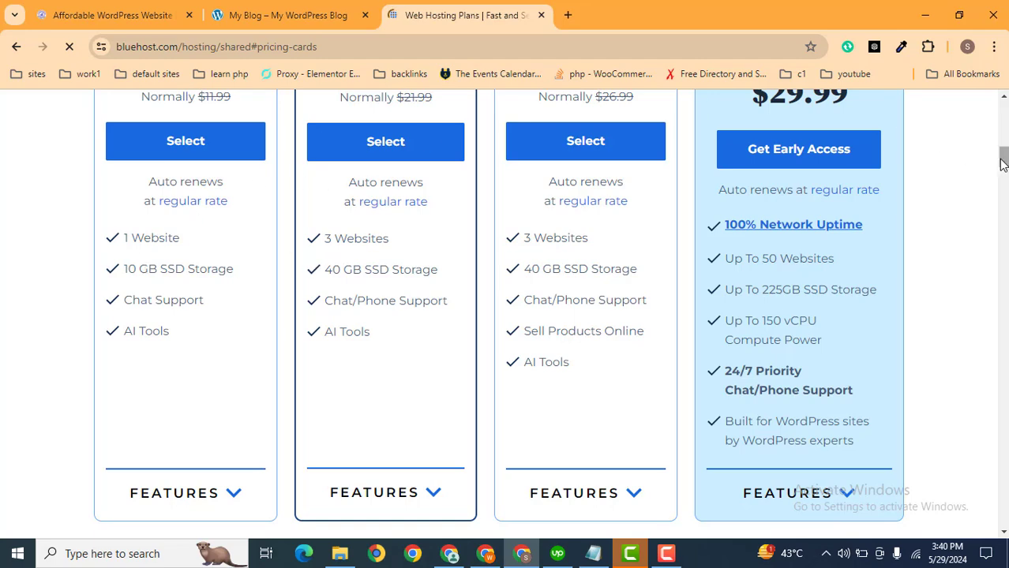
{"action": "left_click_drag", "start_coordinate": [1002, 158], "coordinate": [1004, 147]}
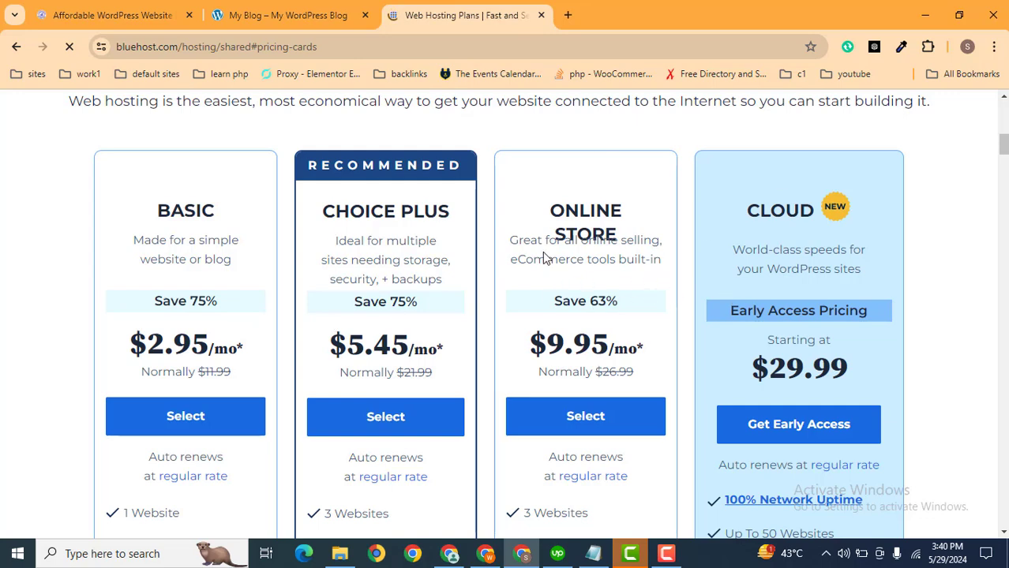
{"action": "left_click", "coordinate": [198, 414]}
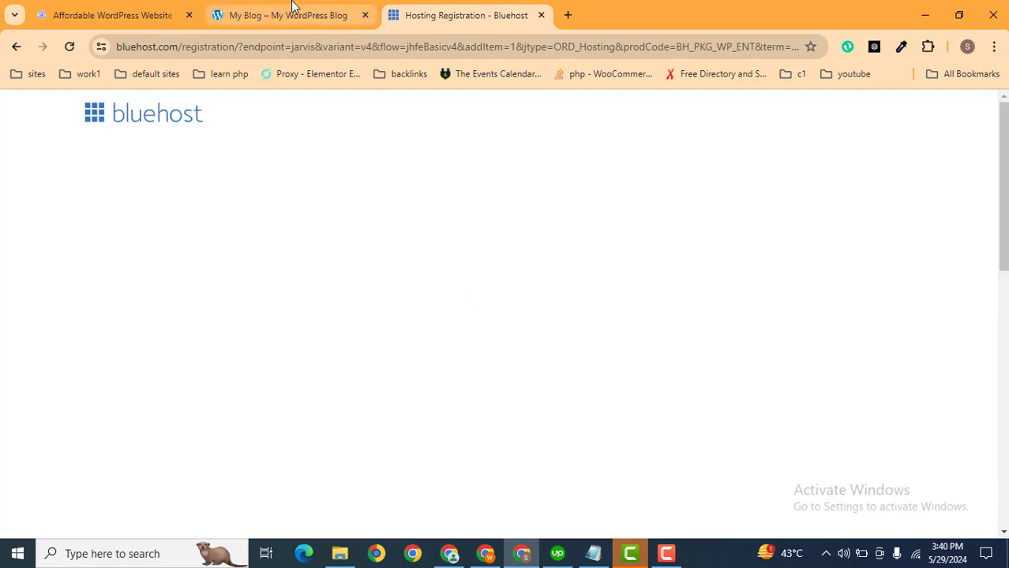
- Return to the Bluehost domain setup page and scroll to the domain options
{"action": "left_click", "coordinate": [292, 6]}
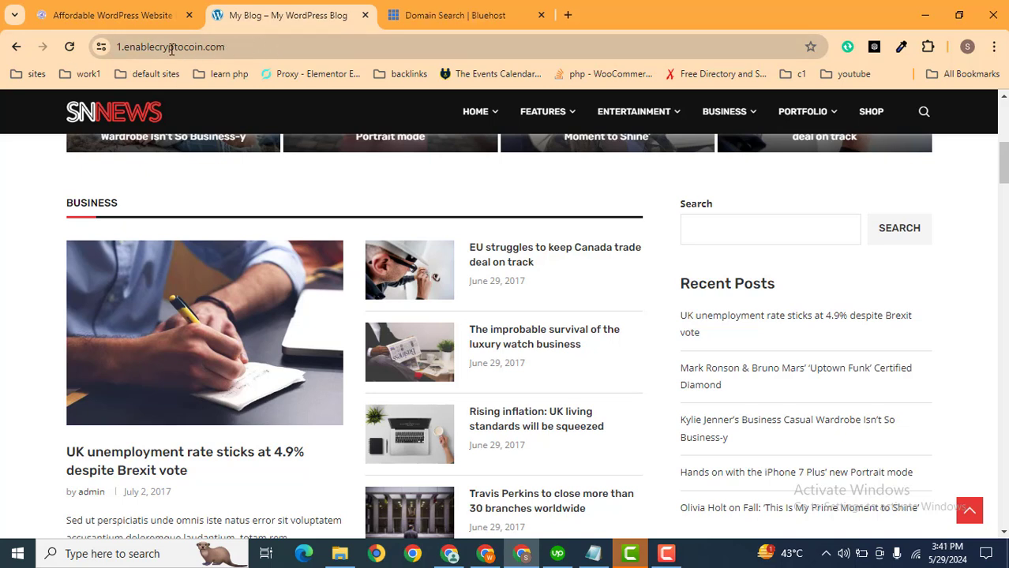
{"action": "left_click", "coordinate": [409, 6]}
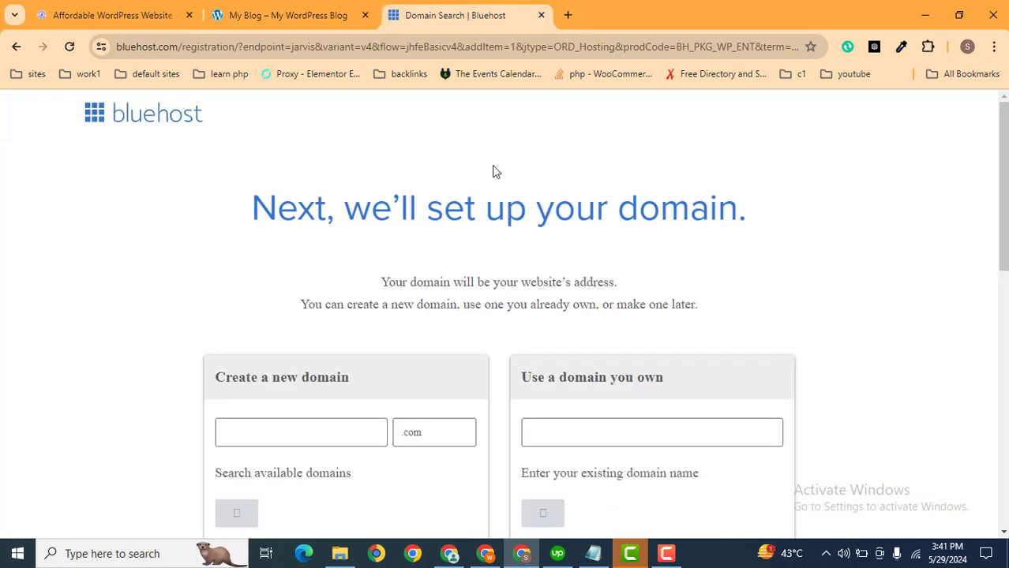
{"action": "scroll", "coordinate": [448, 237], "scroll_direction": "down", "scroll_amount": 2}
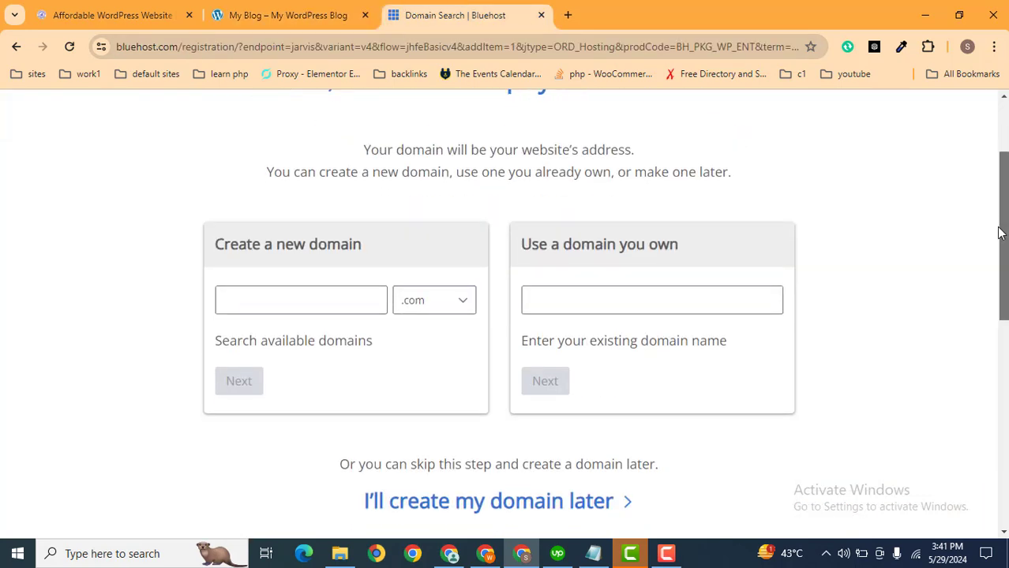
- Search for the new domain globalnewsnetwork and review the checkout page with globalnewsnetwork.com in the cart
{"action": "left_click", "coordinate": [262, 265]}
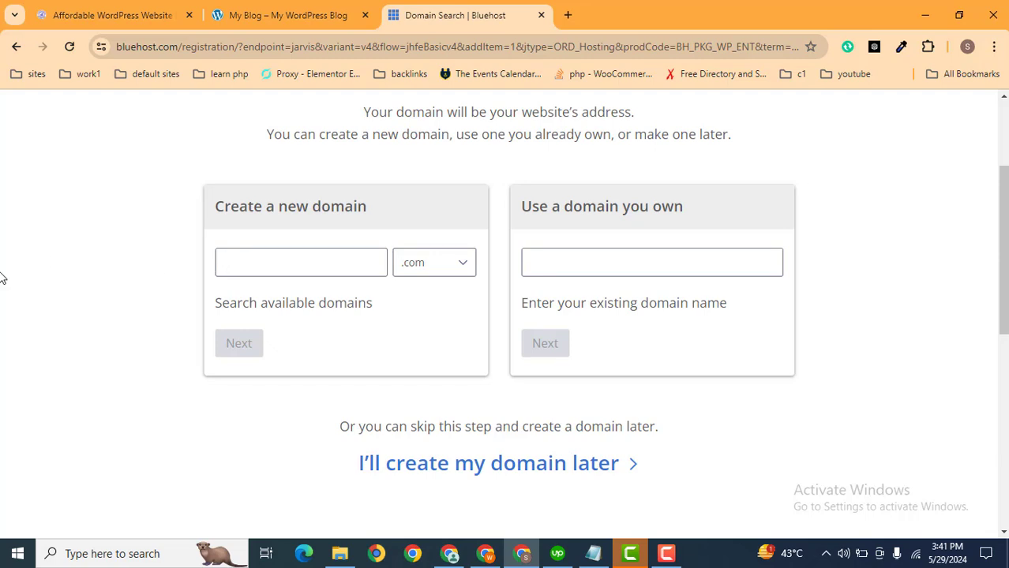
{"action": "type", "text": "m"}
{"action": "key", "text": "BackSpace"}
{"action": "type", "text": "globalne"}
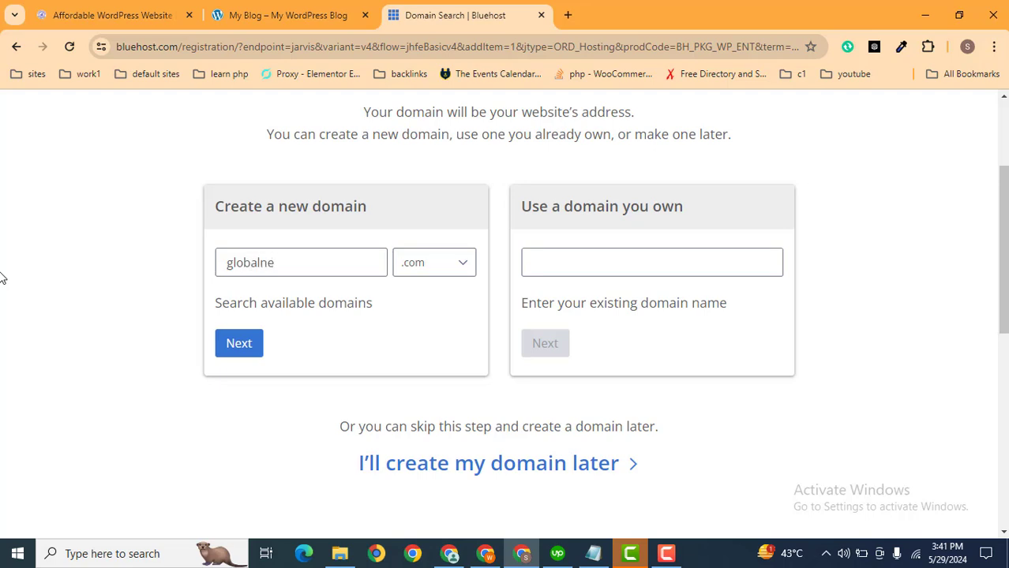
{"action": "type", "text": "wsnetwork"}
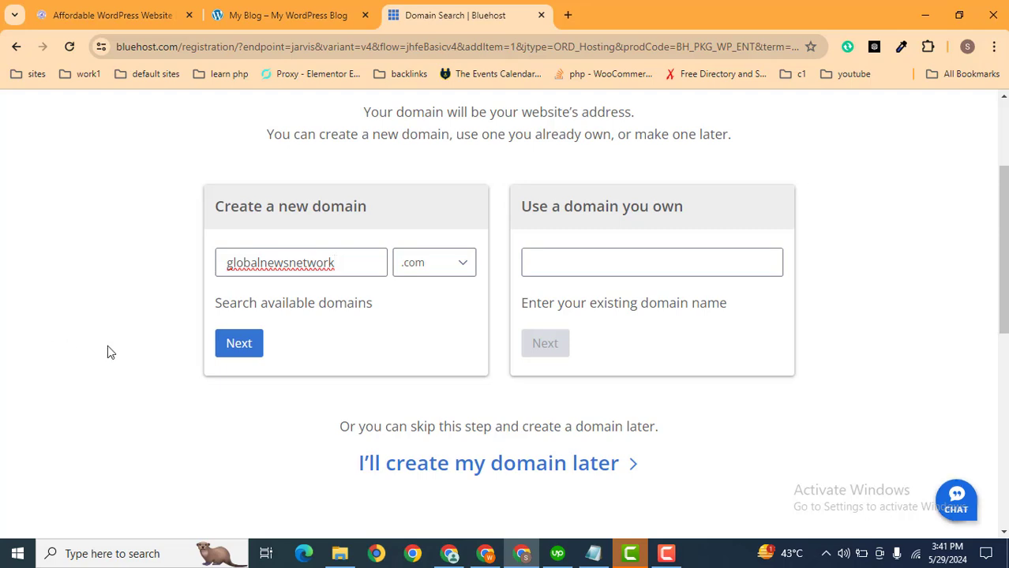
{"action": "left_click", "coordinate": [241, 344]}
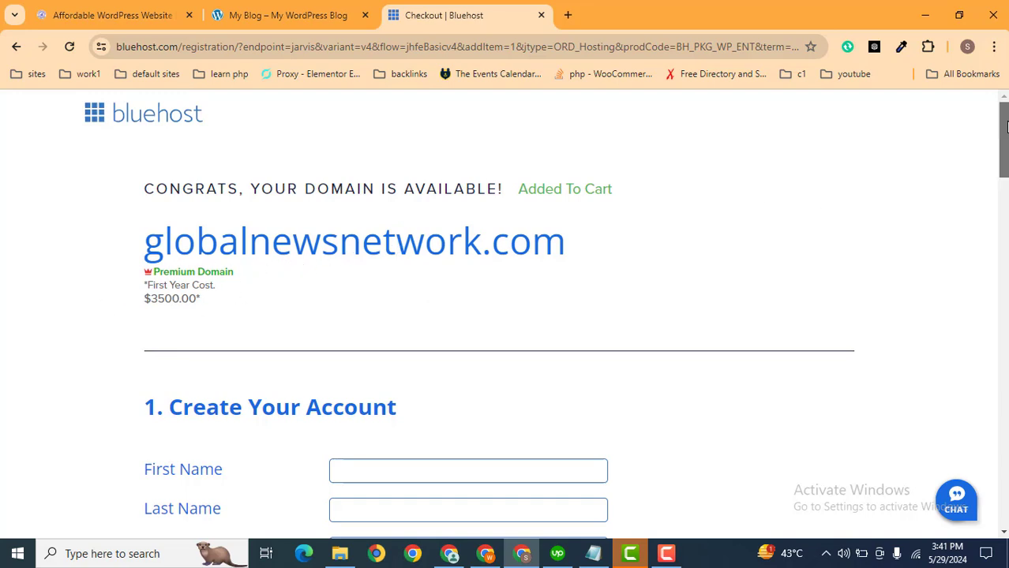
{"action": "left_click_drag", "start_coordinate": [1004, 128], "coordinate": [1004, 384]}
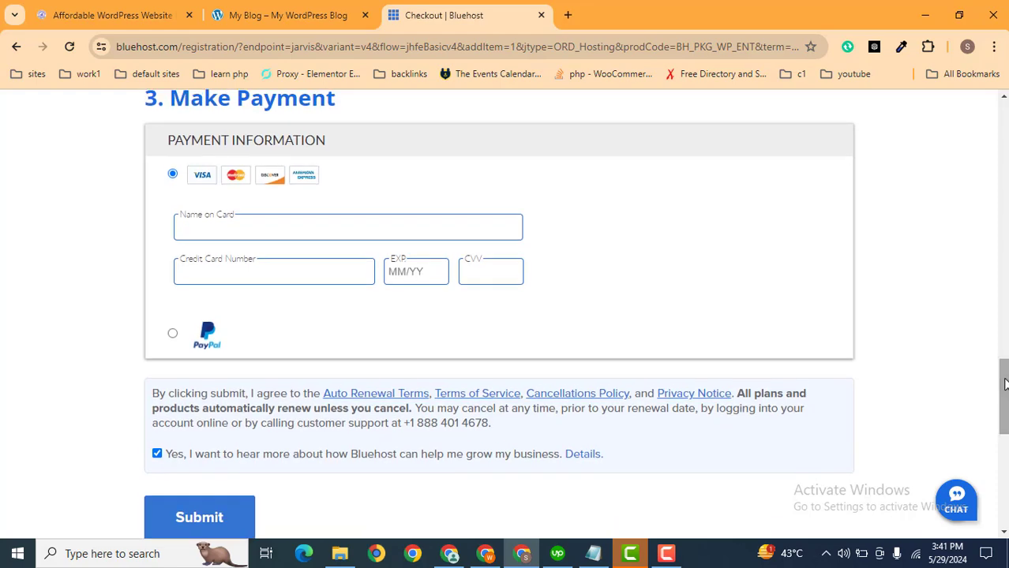
{"action": "left_click_drag", "start_coordinate": [1002, 372], "coordinate": [989, 90]}
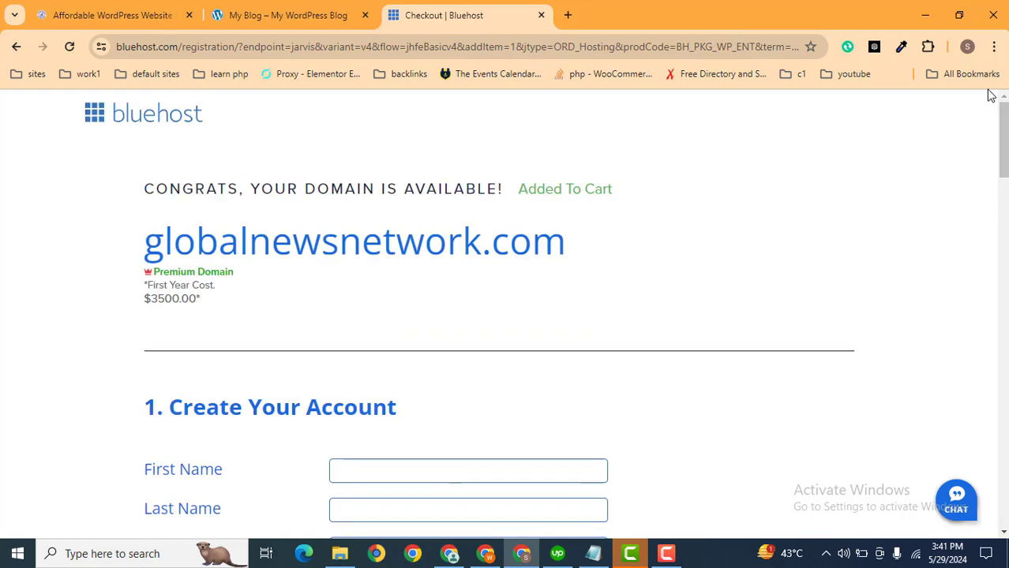
- Search for TezHost in a new tab and go to its client login page
{"action": "left_click", "coordinate": [567, 14]}
{"action": "type", "text": "te"}
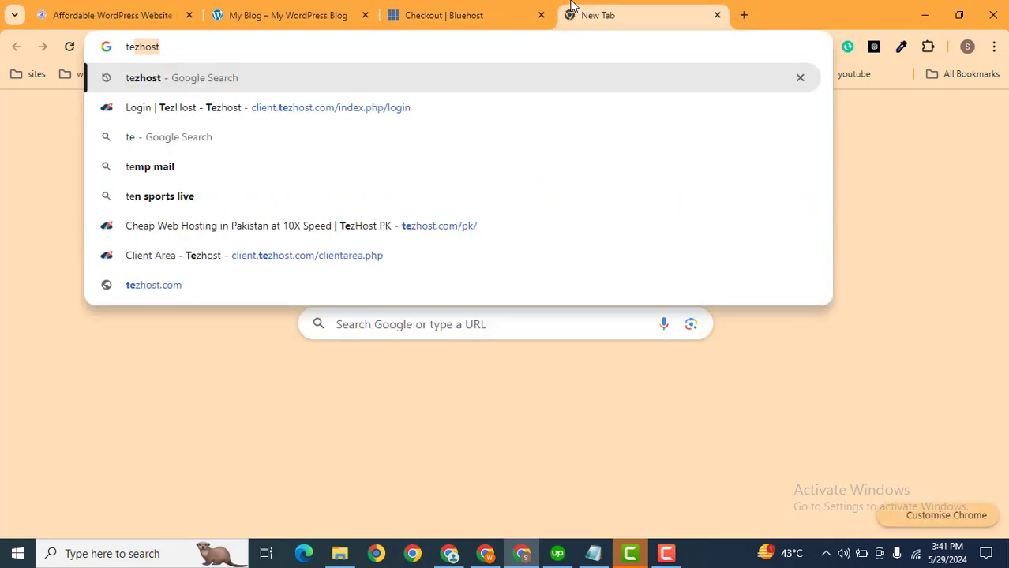
{"action": "key", "text": "Return"}
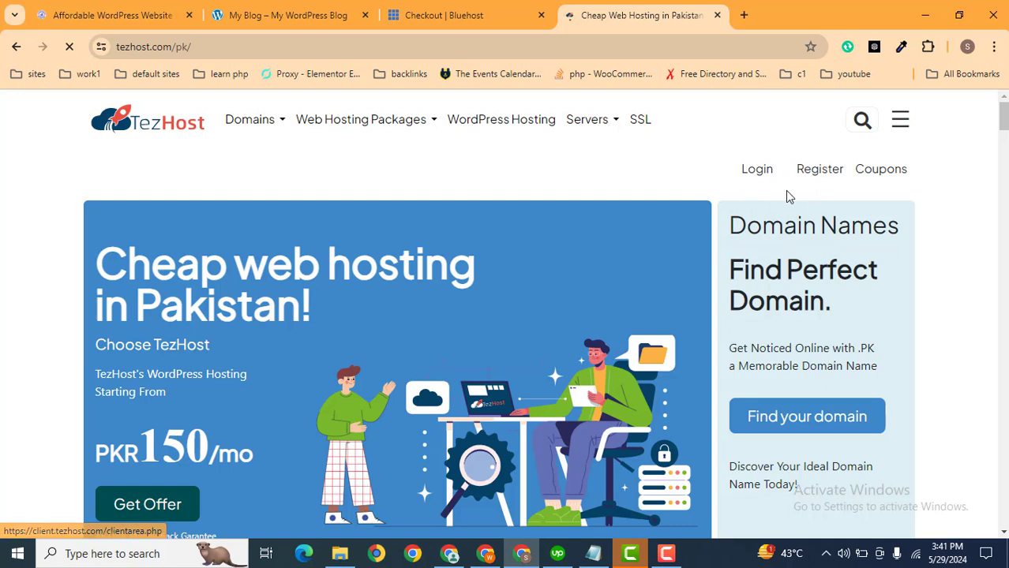
{"action": "left_click", "coordinate": [751, 175]}
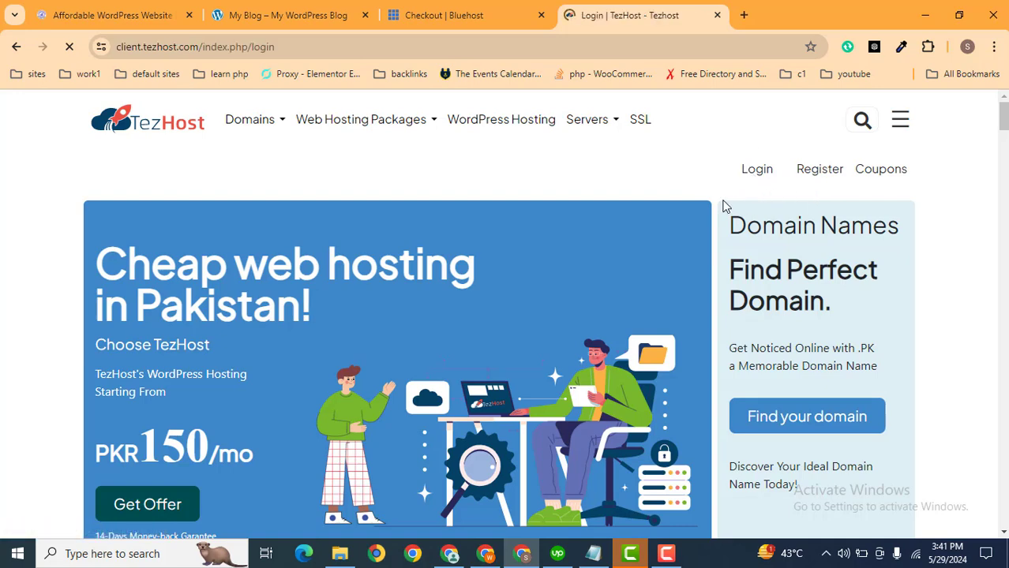
- Sign in to TezHost with the business Google account
{"action": "scroll", "coordinate": [997, 198], "scroll_direction": "down", "scroll_amount": 3}
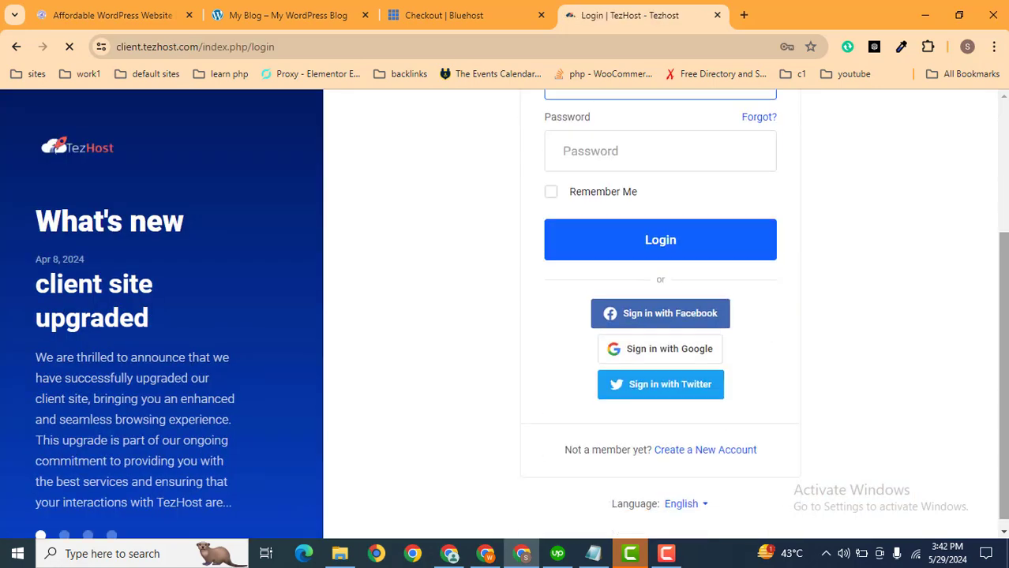
{"action": "left_click", "coordinate": [658, 352]}
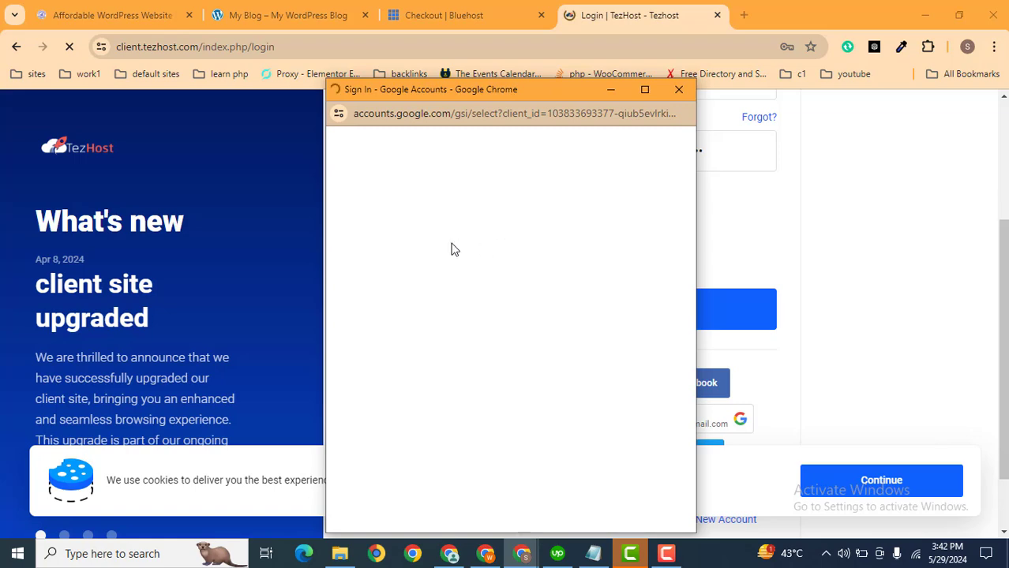
{"action": "left_click", "coordinate": [456, 272]}
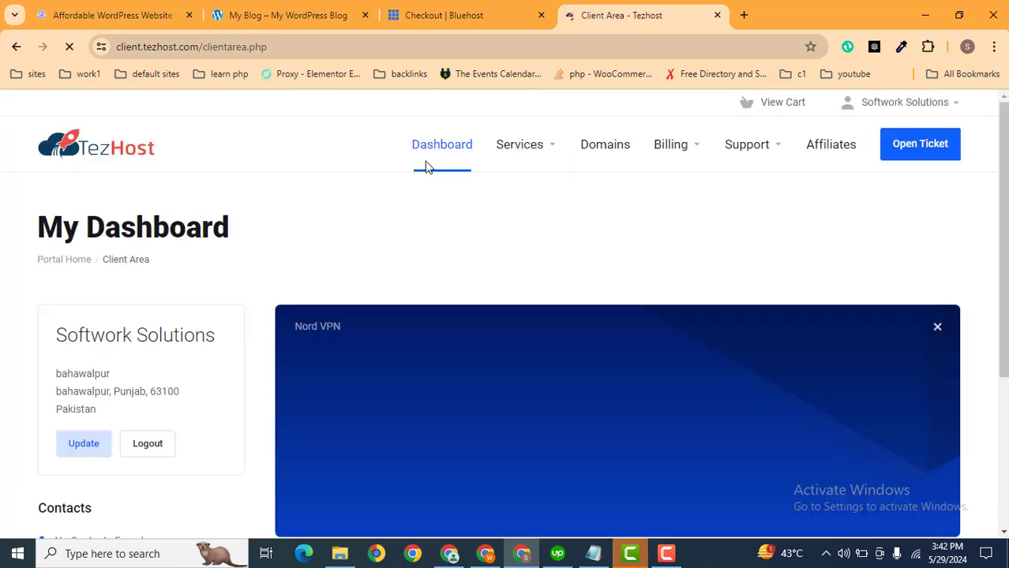
- Open the cPanel Web Hosting service from My Services and log in to its cPanel
{"action": "left_click", "coordinate": [500, 145]}
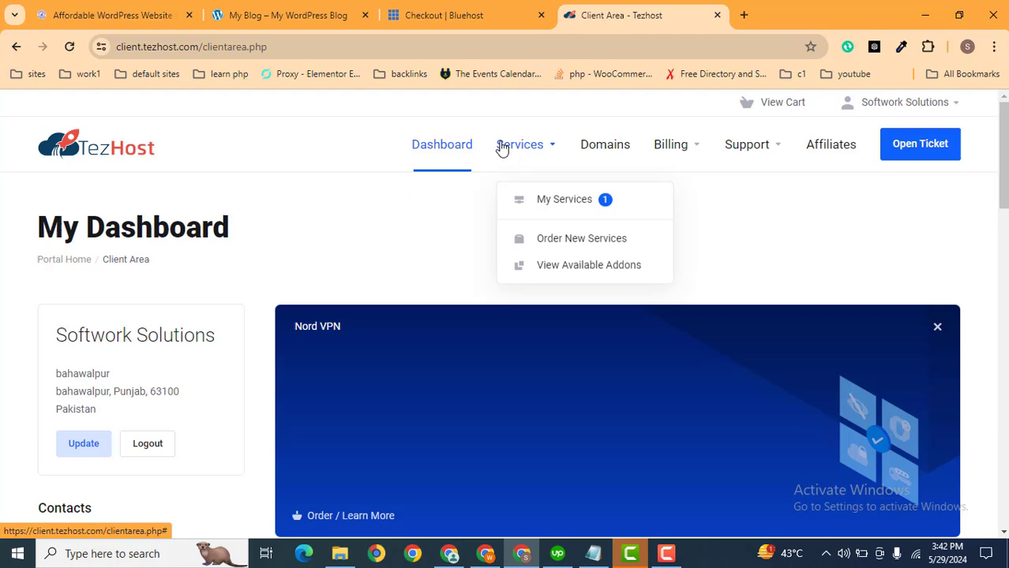
{"action": "left_click", "coordinate": [537, 202]}
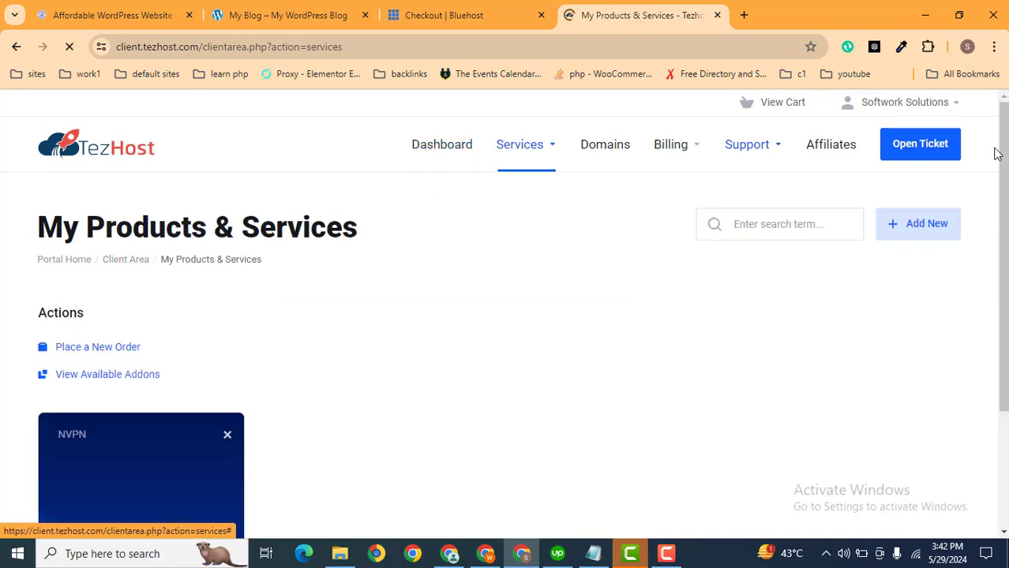
{"action": "scroll", "coordinate": [1003, 129], "scroll_direction": "down", "scroll_amount": 3}
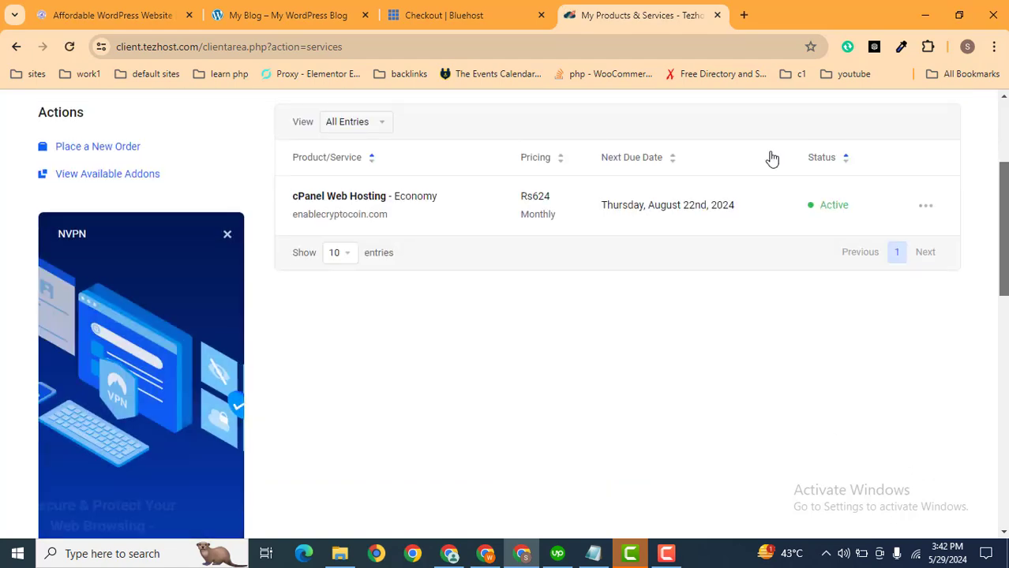
{"action": "left_click", "coordinate": [322, 205]}
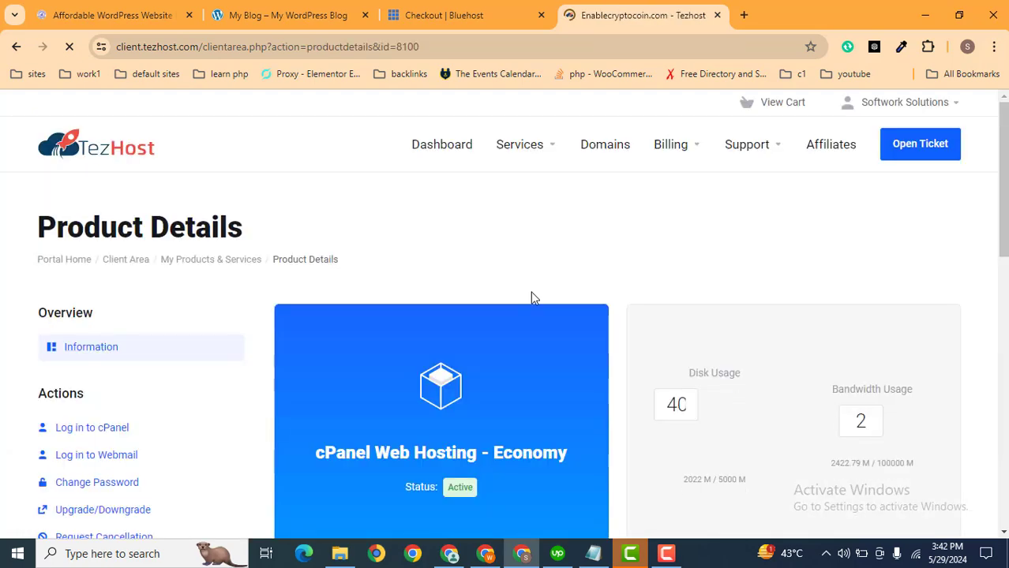
{"action": "scroll", "coordinate": [505, 316], "scroll_direction": "down", "scroll_amount": 2}
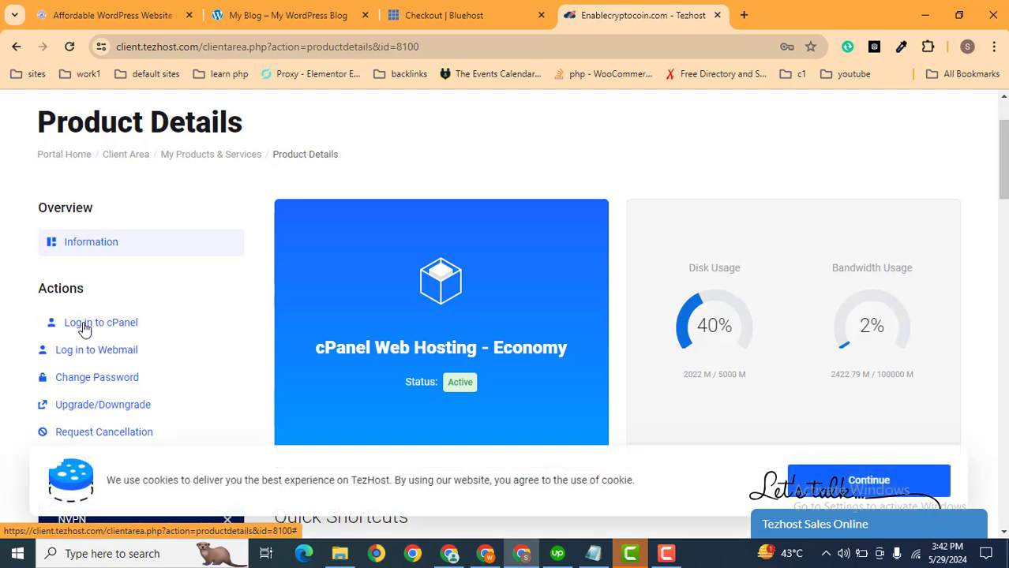
{"action": "left_click", "coordinate": [83, 326]}
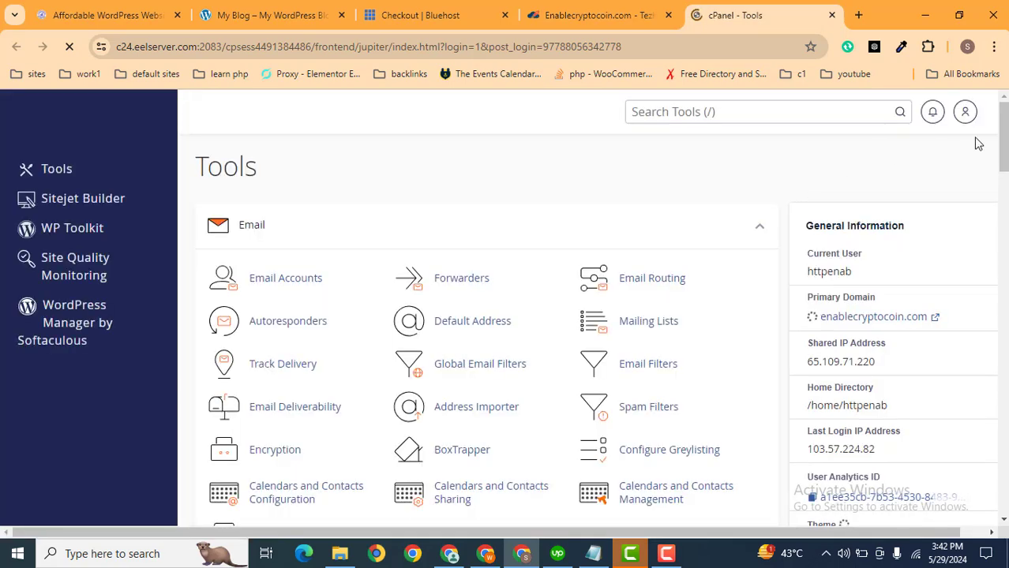
- Scroll cPanel Tools to Software and open the Softaculous WordPress installer
{"action": "left_click_drag", "start_coordinate": [1004, 126], "coordinate": [1004, 424]}
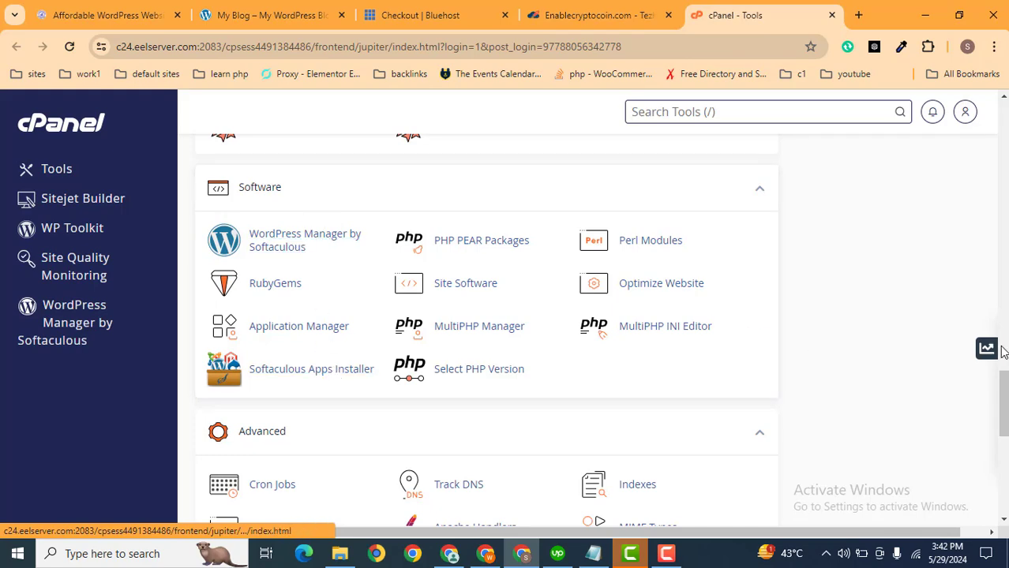
{"action": "left_click_drag", "start_coordinate": [1004, 397], "coordinate": [1004, 468]}
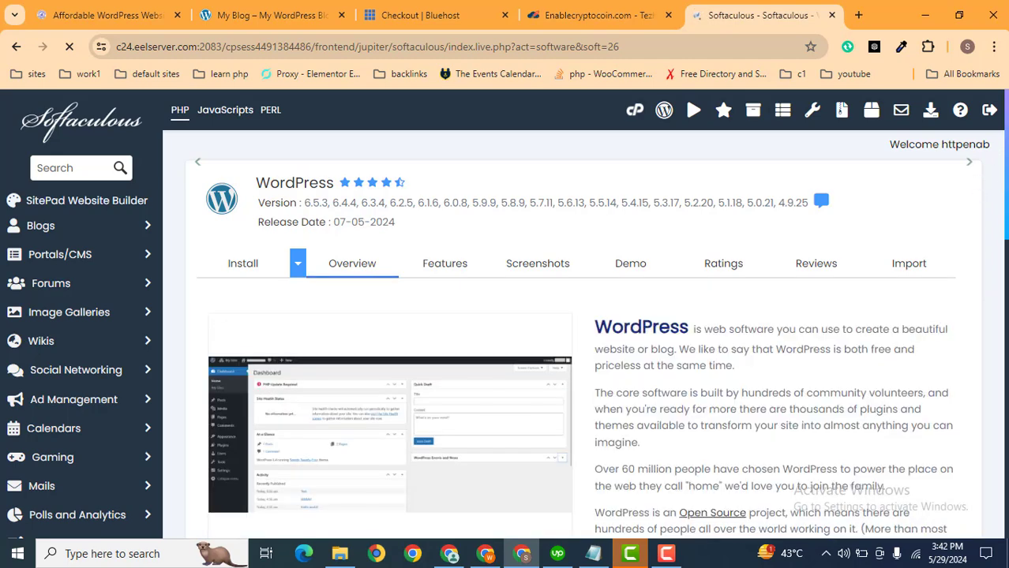
{"action": "scroll", "coordinate": [584, 314], "scroll_direction": "down", "scroll_amount": 6}
{"action": "scroll", "coordinate": [584, 314], "scroll_direction": "up", "scroll_amount": 2}
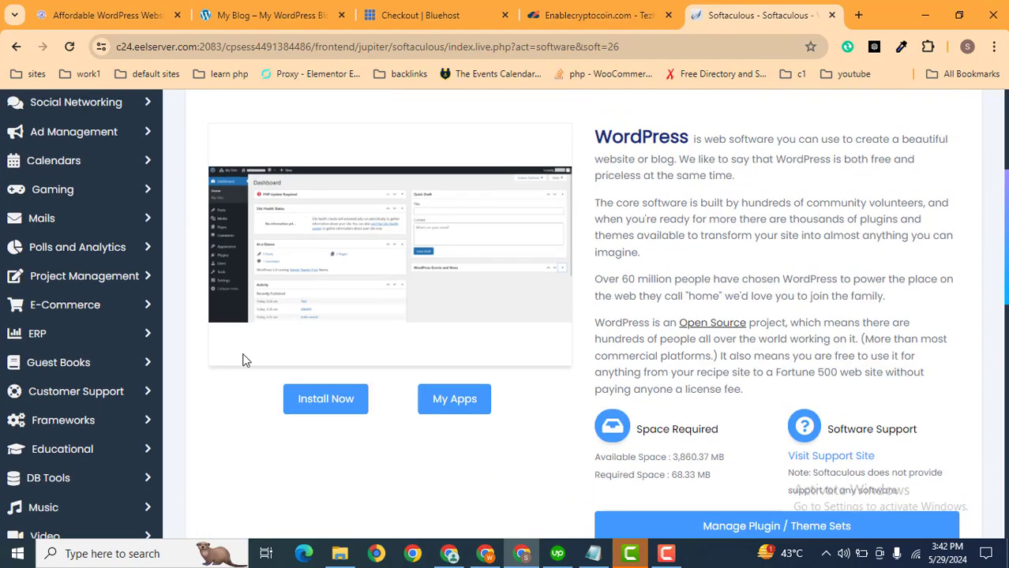
{"action": "left_click", "coordinate": [300, 399]}
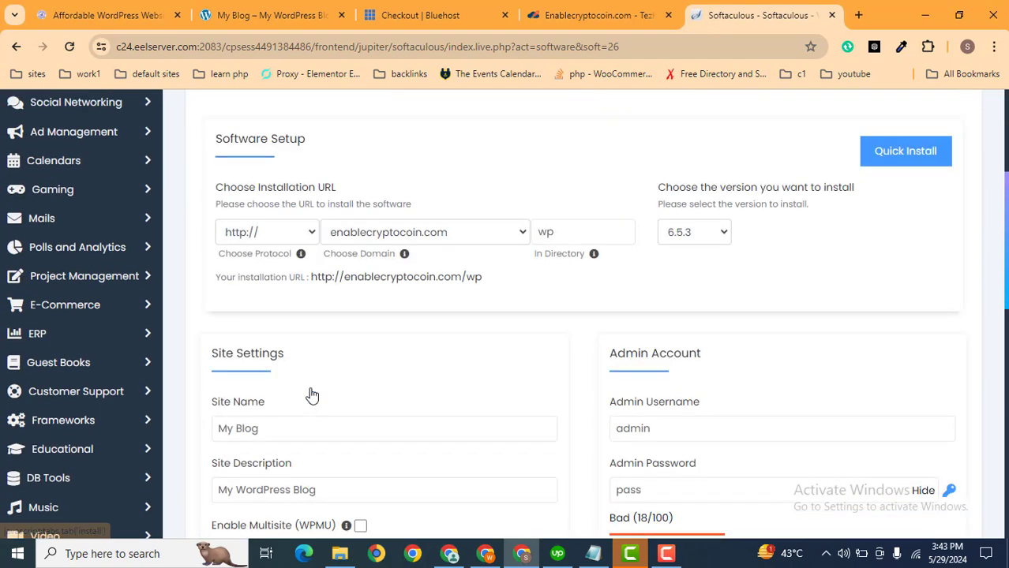
{"action": "left_click", "coordinate": [545, 233]}
{"action": "double_click", "coordinate": [544, 233]}
{"action": "key", "text": "BackSpace"}
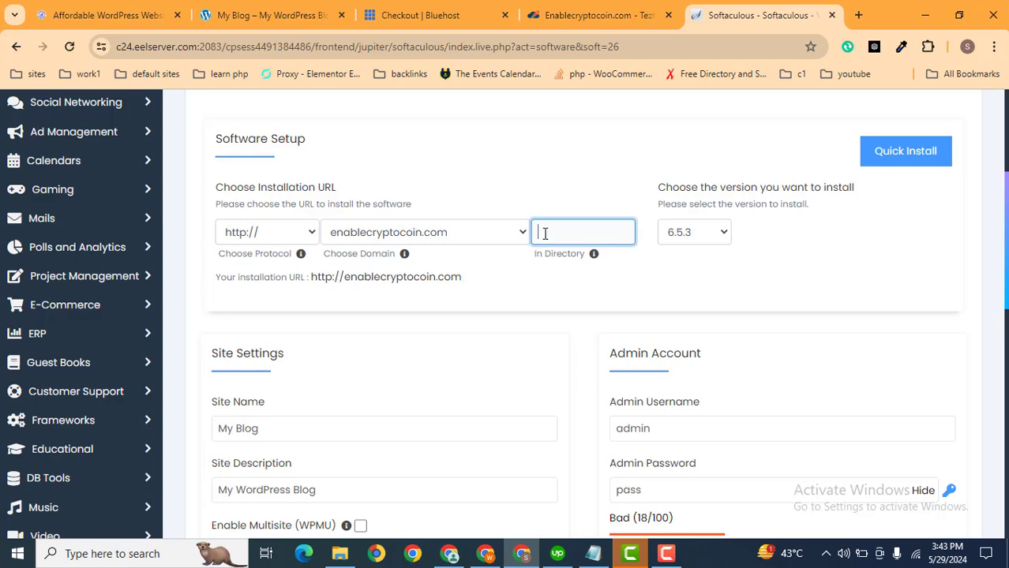
{"action": "left_click", "coordinate": [458, 229]}
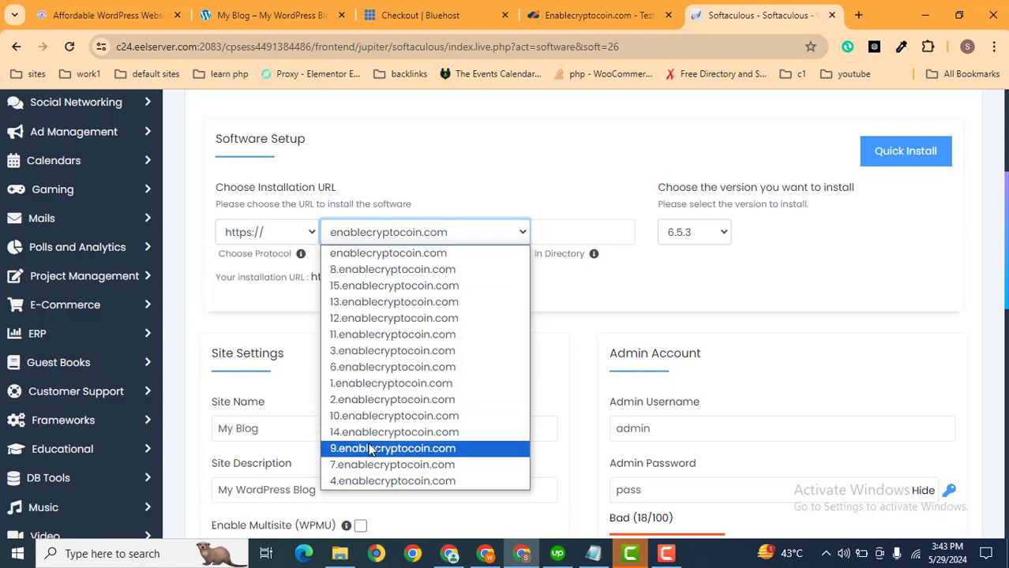
{"action": "left_click", "coordinate": [394, 465]}
{"action": "left_click", "coordinate": [257, 236]}
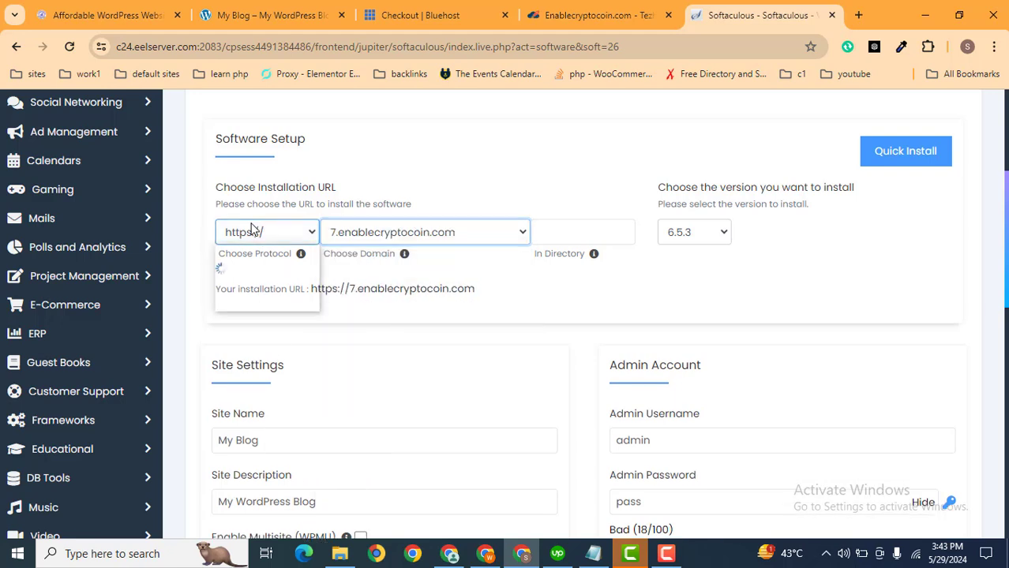
{"action": "left_click", "coordinate": [253, 253]}
- Replace the admin password with a new strong password
{"action": "scroll", "coordinate": [886, 230], "scroll_direction": "down", "scroll_amount": 3}
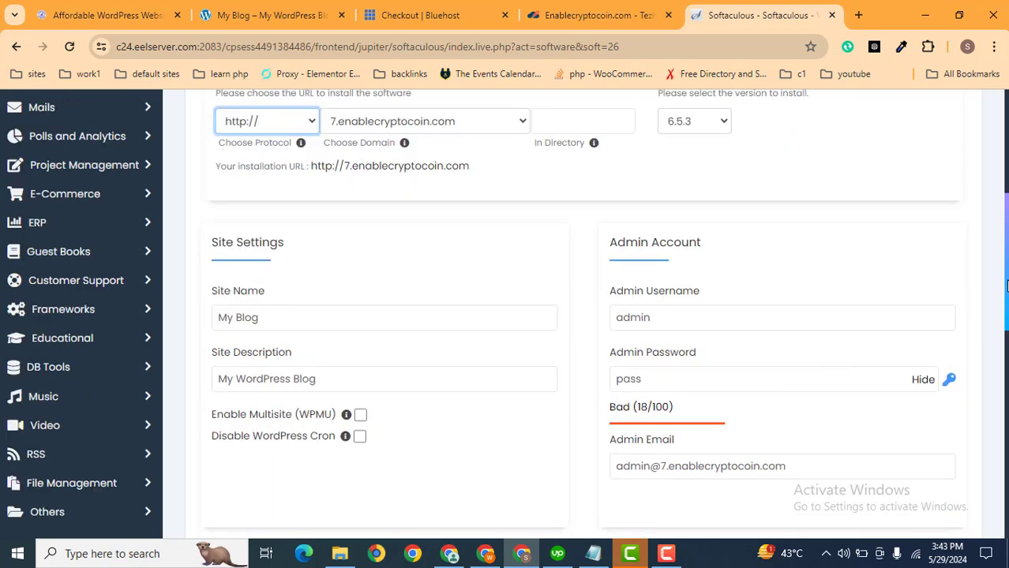
{"action": "left_click_drag", "start_coordinate": [705, 300], "coordinate": [489, 307]}
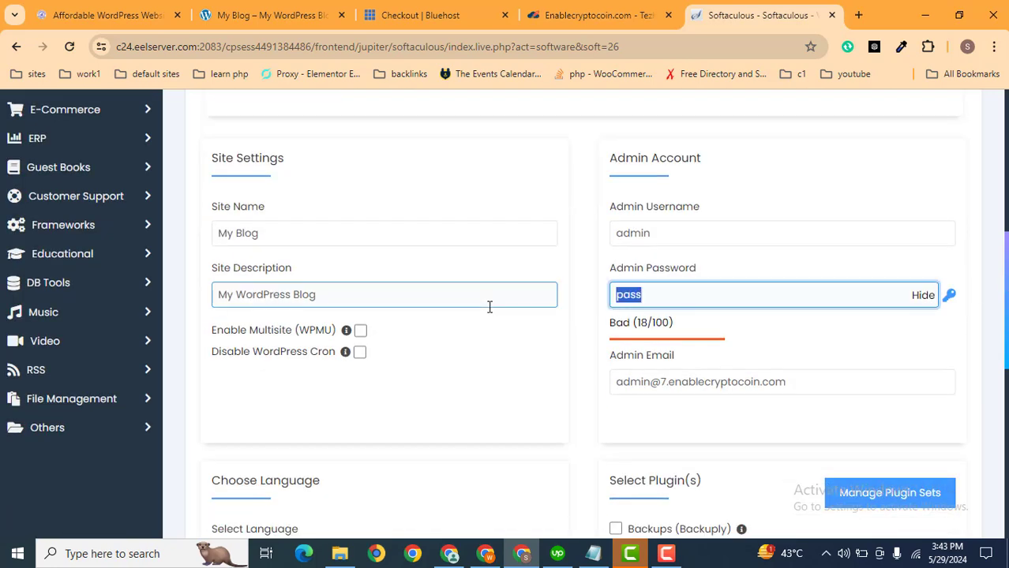
{"action": "key", "text": "Caps_Lock"}
{"action": "key", "text": "Caps_Lock"}
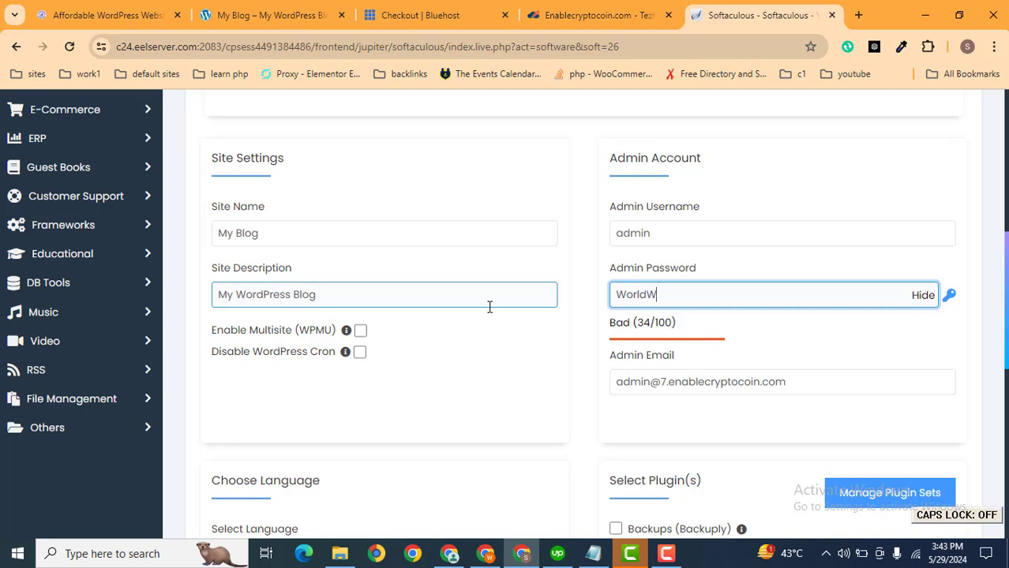
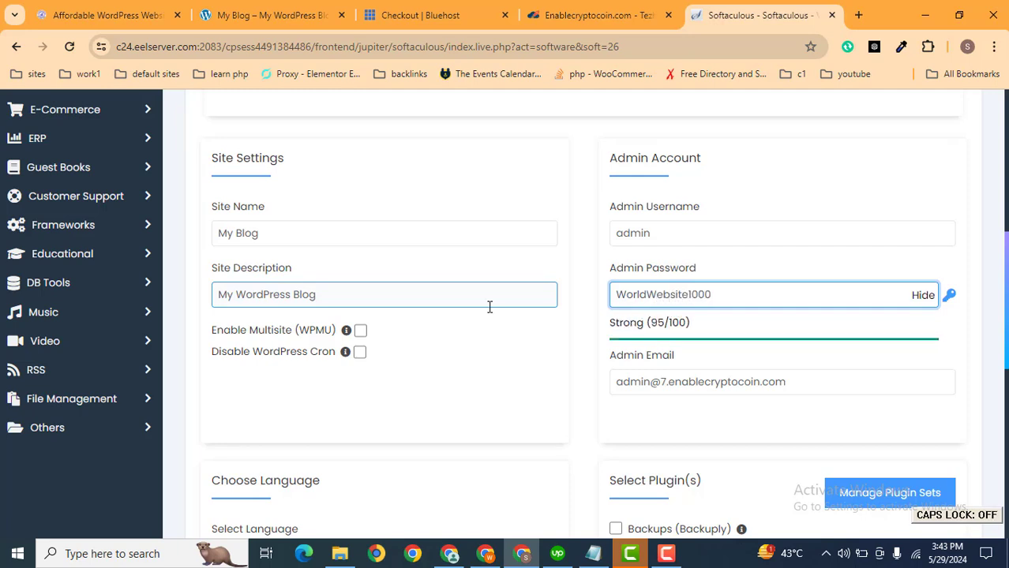
- Fill the admin and installation-details e-mail fields with the saved admin e-mail address
{"action": "left_click", "coordinate": [688, 382]}
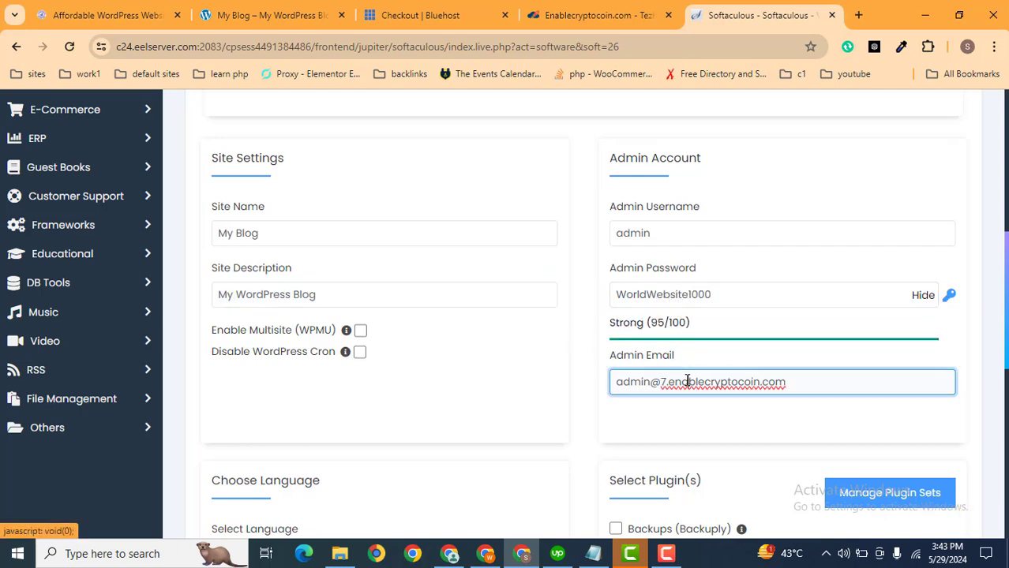
{"action": "key", "text": "ctrl+a"}
{"action": "type", "text": "w"}
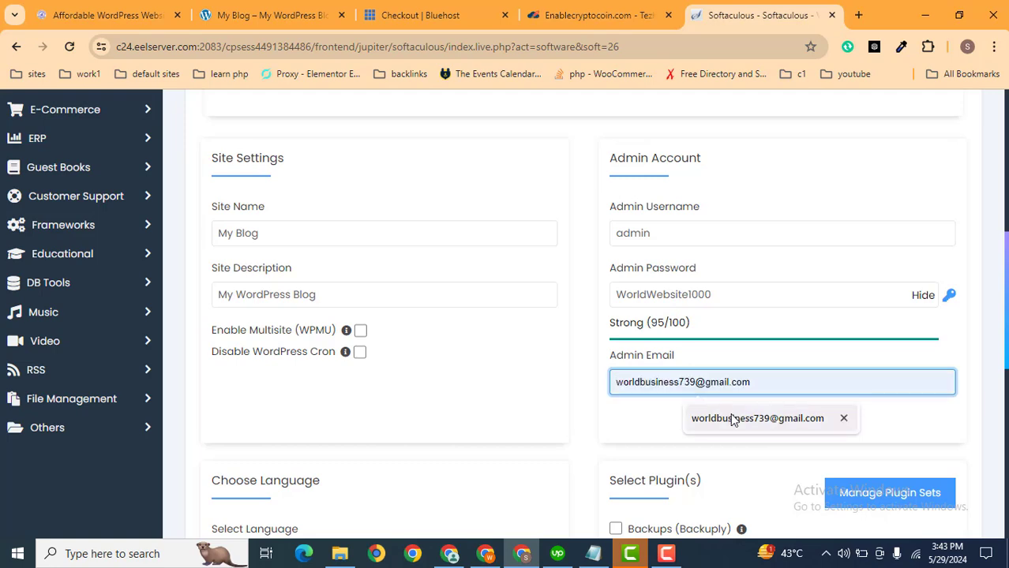
{"action": "left_click", "coordinate": [756, 419]}
{"action": "scroll", "coordinate": [718, 408], "scroll_direction": "down", "scroll_amount": 6}
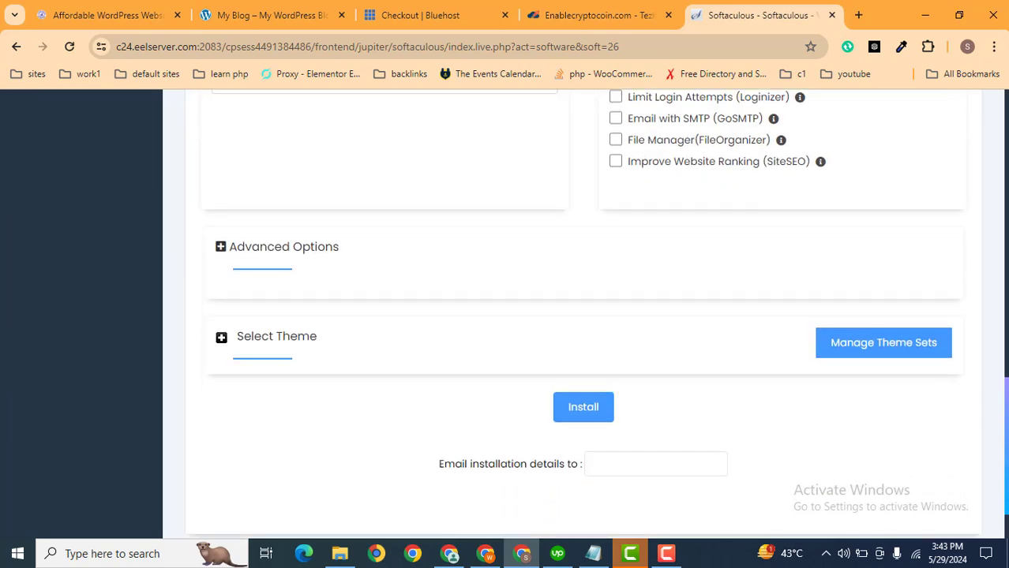
{"action": "left_click", "coordinate": [606, 464]}
{"action": "left_click", "coordinate": [688, 430]}
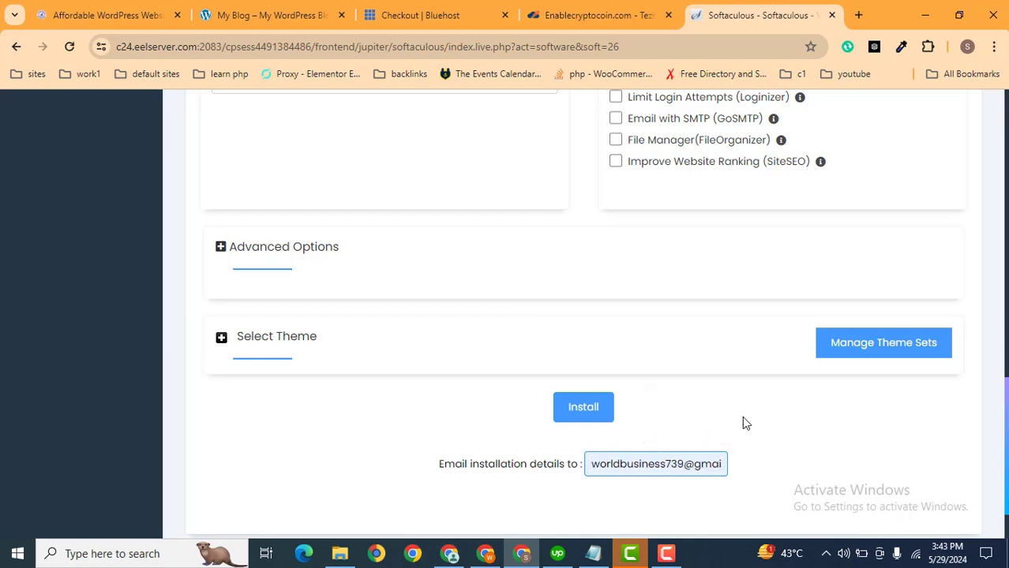
- Include the Backuply backups plugin and start the installation
{"action": "scroll", "coordinate": [928, 370], "scroll_direction": "up", "scroll_amount": 3}
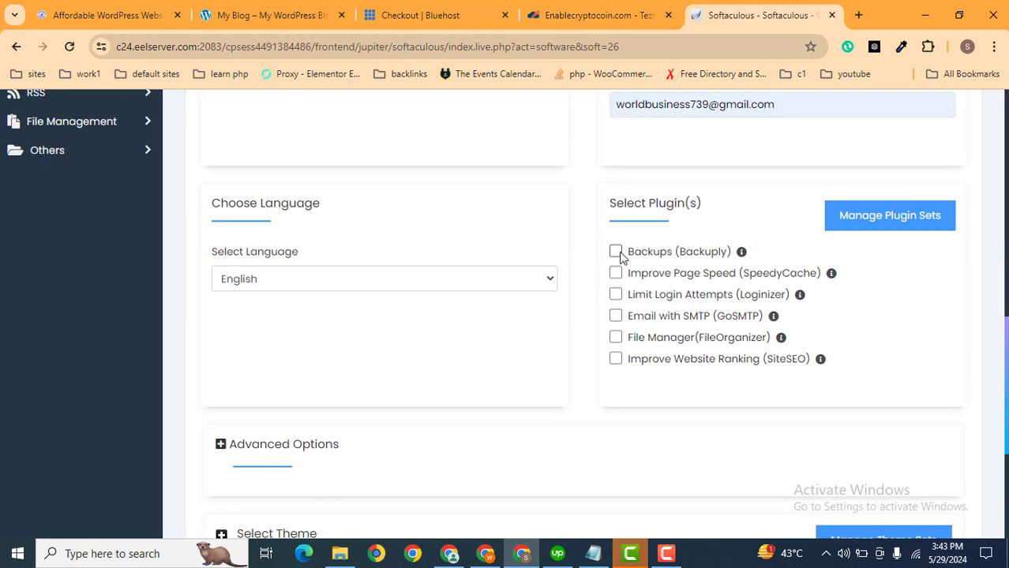
{"action": "left_click", "coordinate": [615, 251]}
{"action": "scroll", "coordinate": [895, 364], "scroll_direction": "down", "scroll_amount": 4}
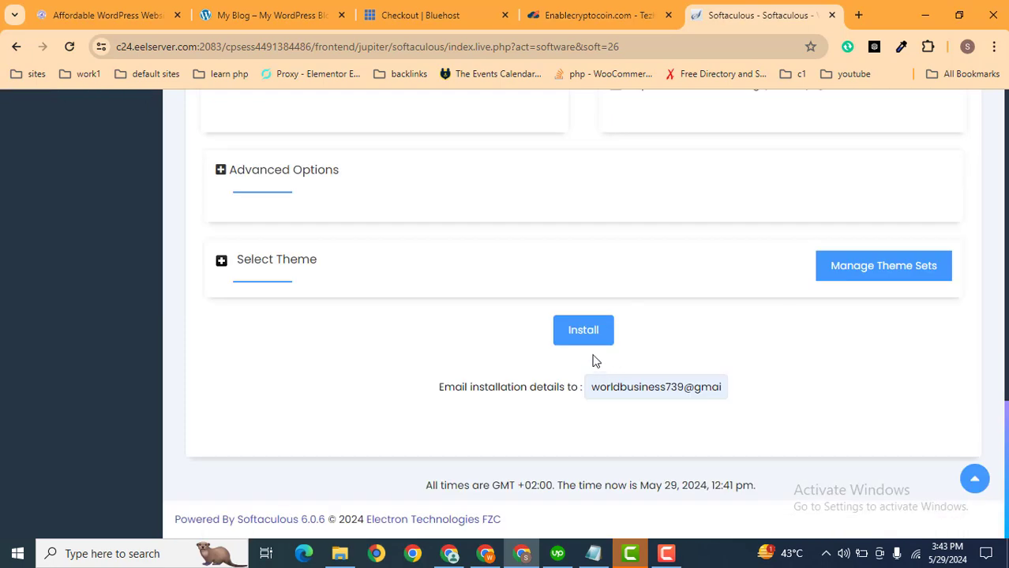
{"action": "left_click", "coordinate": [583, 331]}
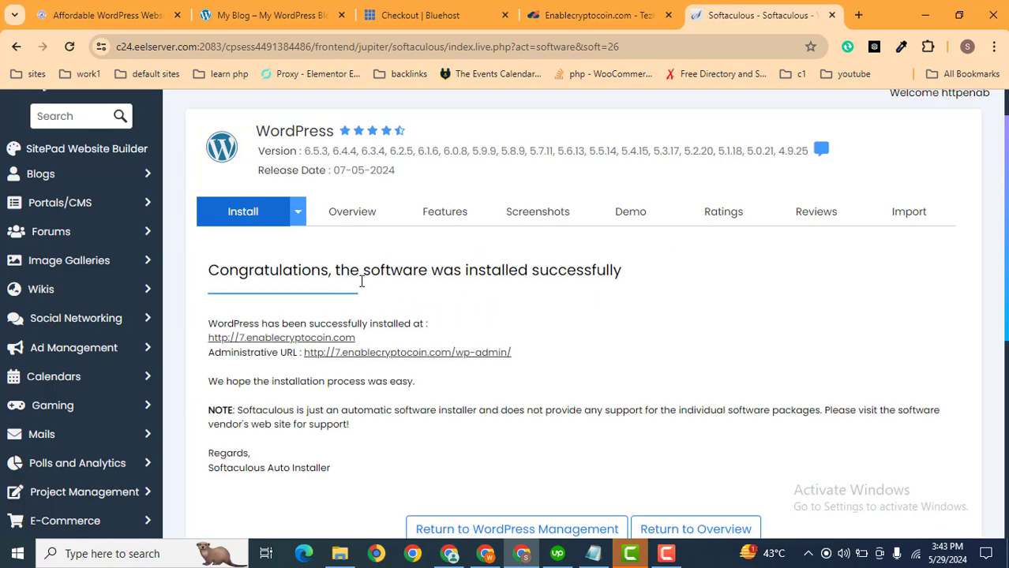
- Open the newly installed site and its WordPress admin area in separate tabs
{"action": "left_click", "coordinate": [290, 340], "text": "ctrl"}
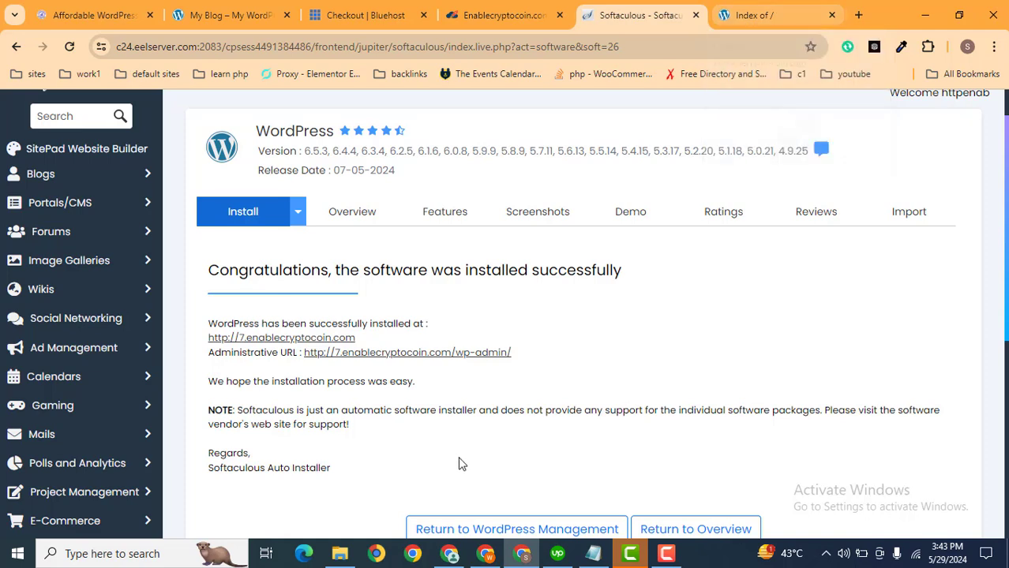
{"action": "middle_click", "coordinate": [423, 360]}
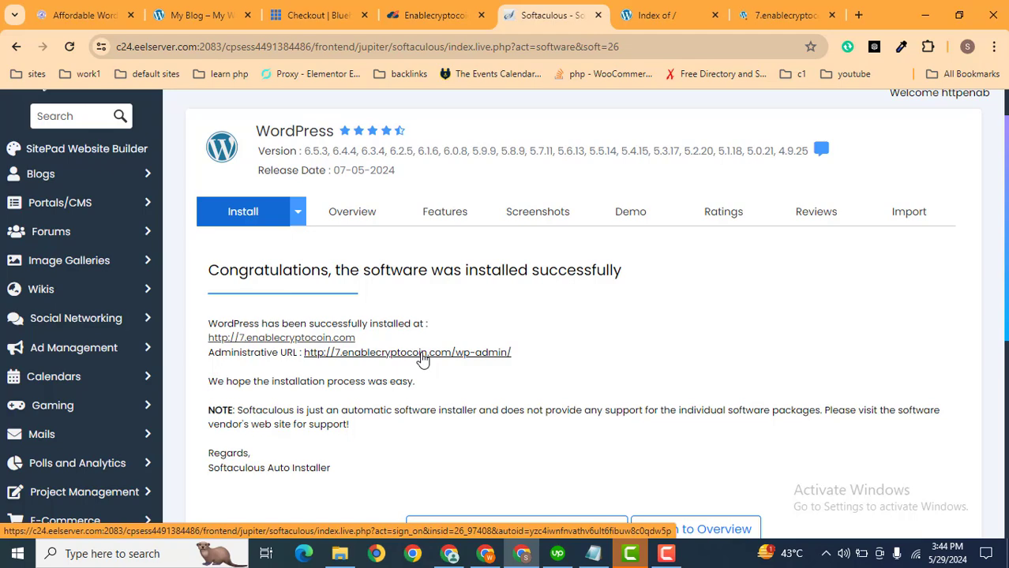
- Open Appearance > Themes in two background tabs, then return to the Softaculous installation tab
{"action": "left_click", "coordinate": [776, 6]}
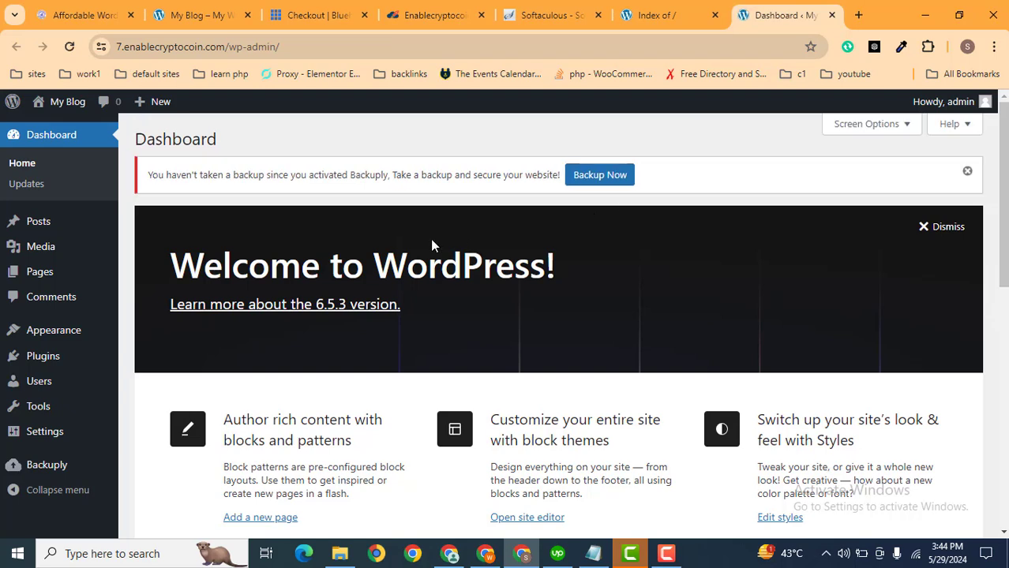
{"action": "middle_click", "coordinate": [59, 333]}
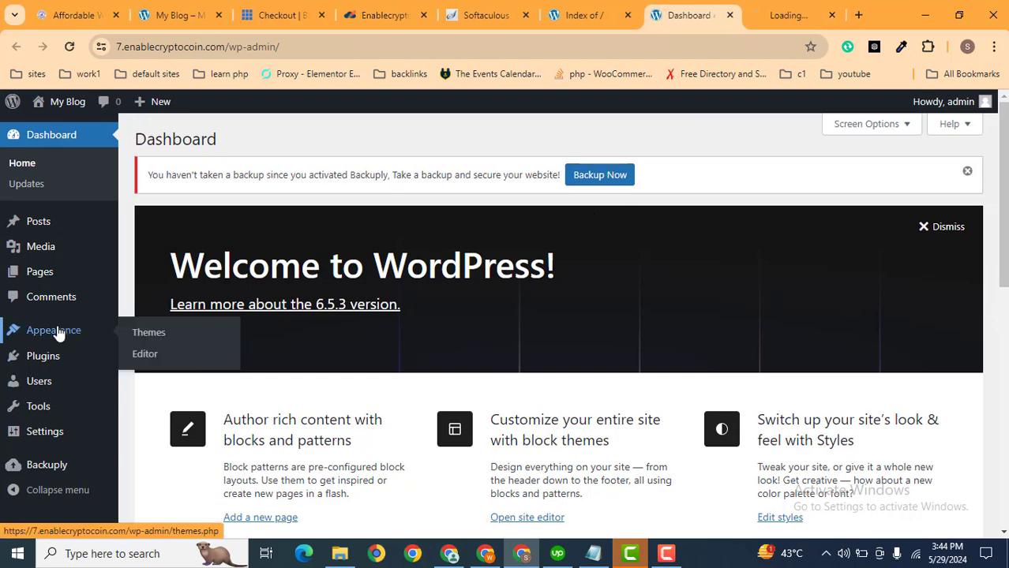
{"action": "middle_click", "coordinate": [59, 333]}
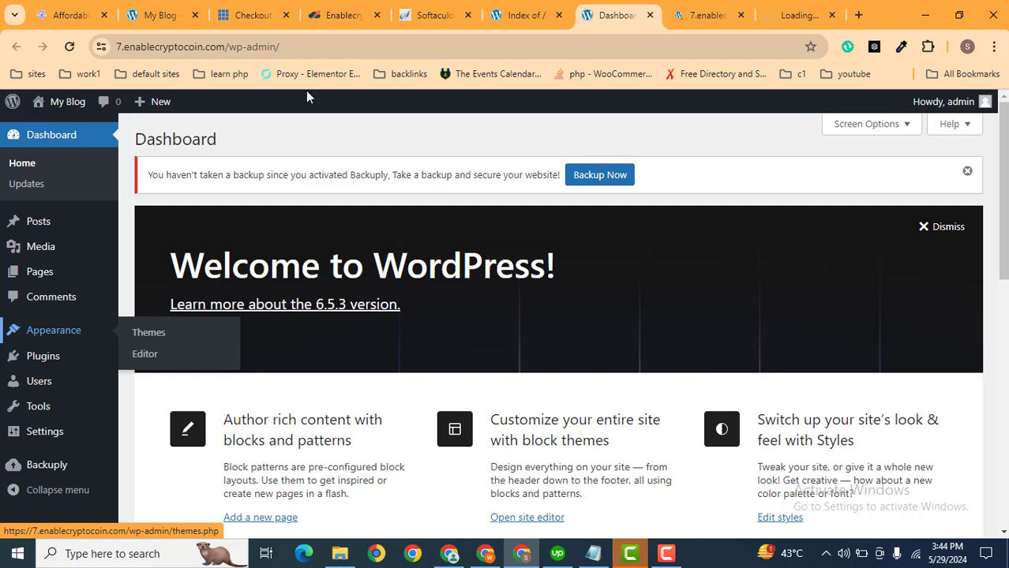
{"action": "left_click", "coordinate": [407, 9]}
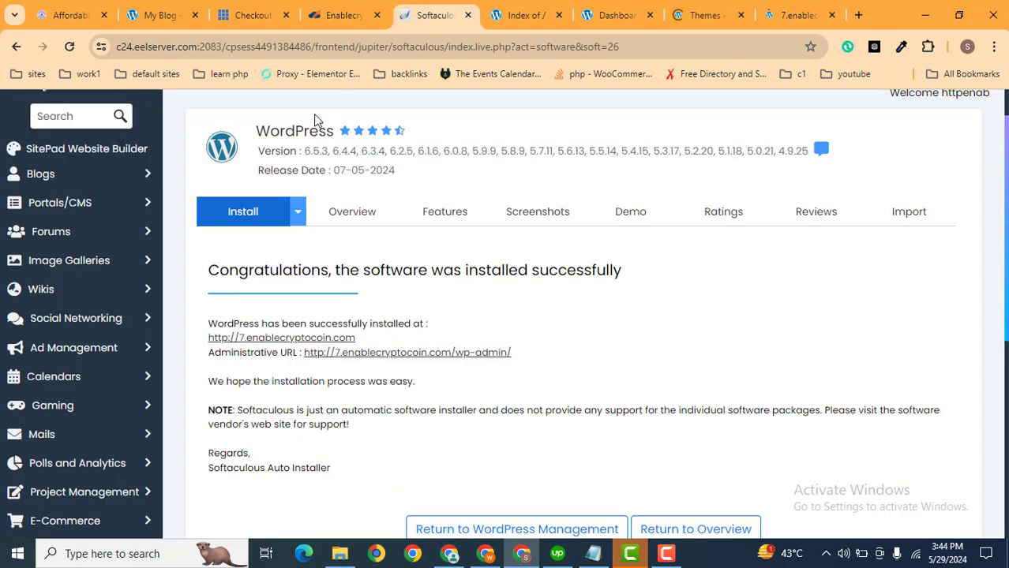
{"action": "scroll", "coordinate": [999, 189], "scroll_direction": "up", "scroll_amount": 1}
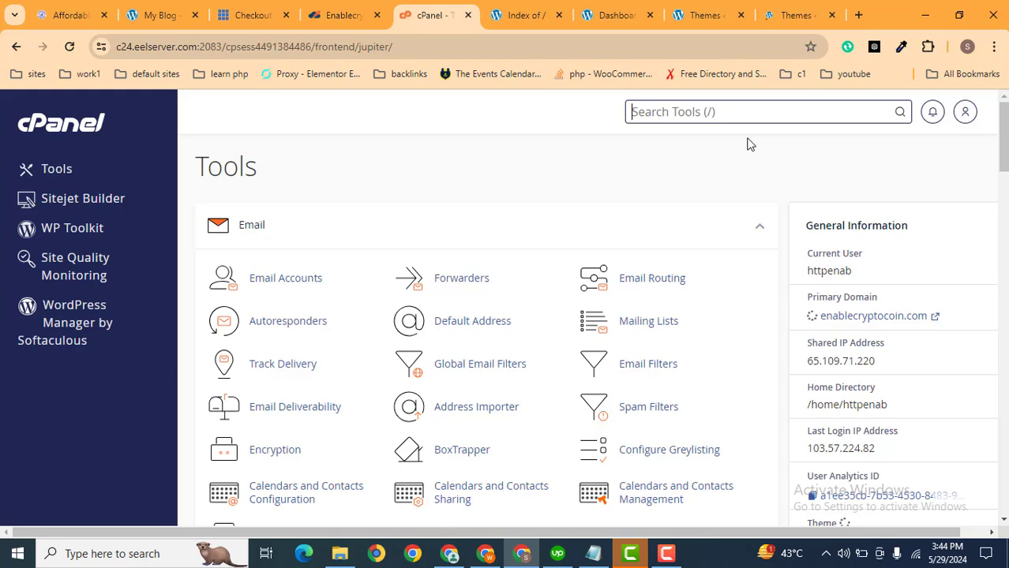
- Open the MultiPHP INI Editor and load the PHP settings for 7.enablecryptocoin.com
{"action": "type", "text": "php"}
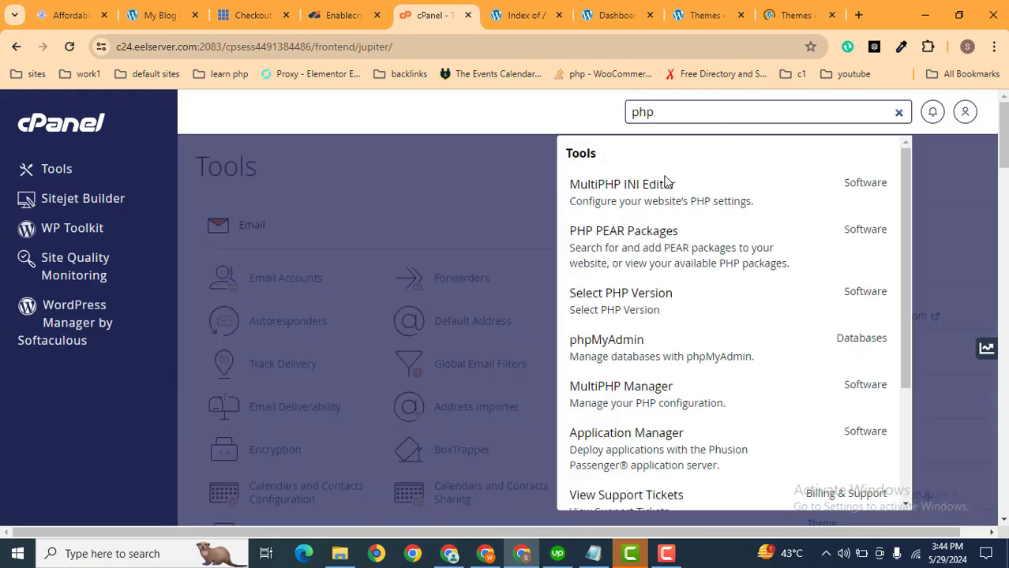
{"action": "left_click", "coordinate": [632, 201]}
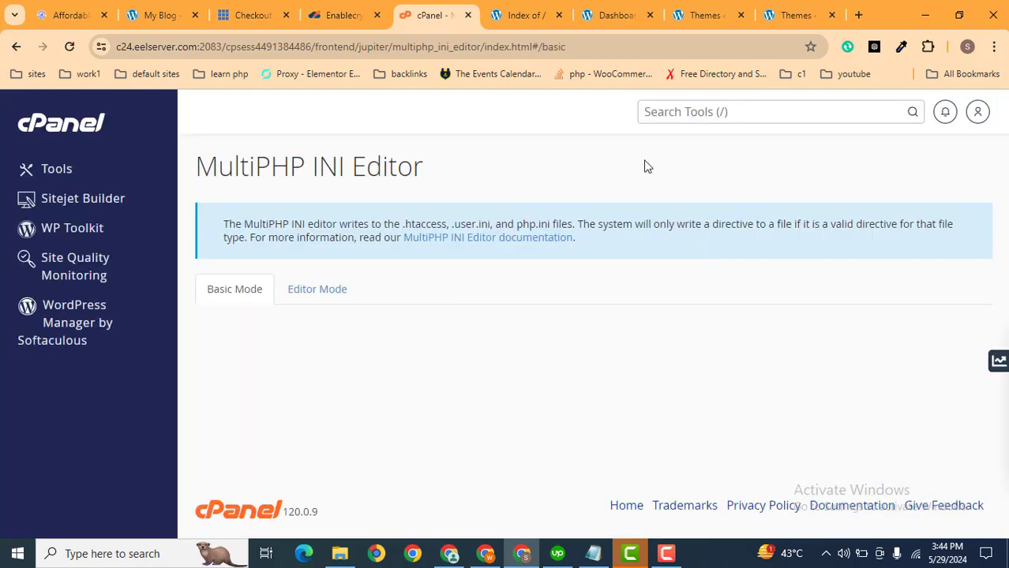
{"action": "scroll", "coordinate": [228, 361], "scroll_direction": "down", "scroll_amount": 1}
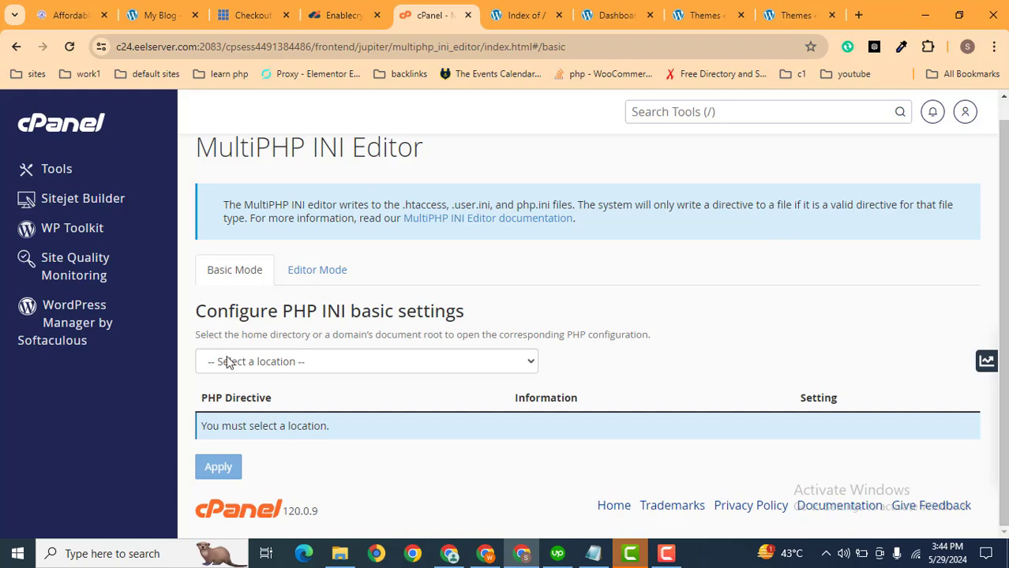
{"action": "left_click", "coordinate": [284, 365]}
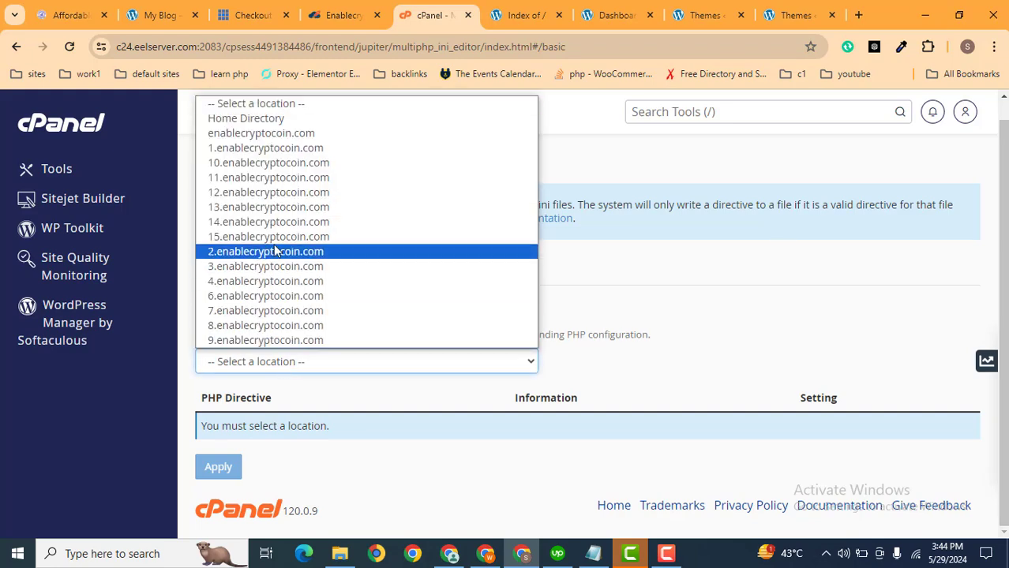
{"action": "left_click", "coordinate": [256, 315]}
- Check that memory_limit and post_max_size are 3000M, then return to the WordPress themes list
{"action": "scroll", "coordinate": [838, 275], "scroll_direction": "down", "scroll_amount": 1}
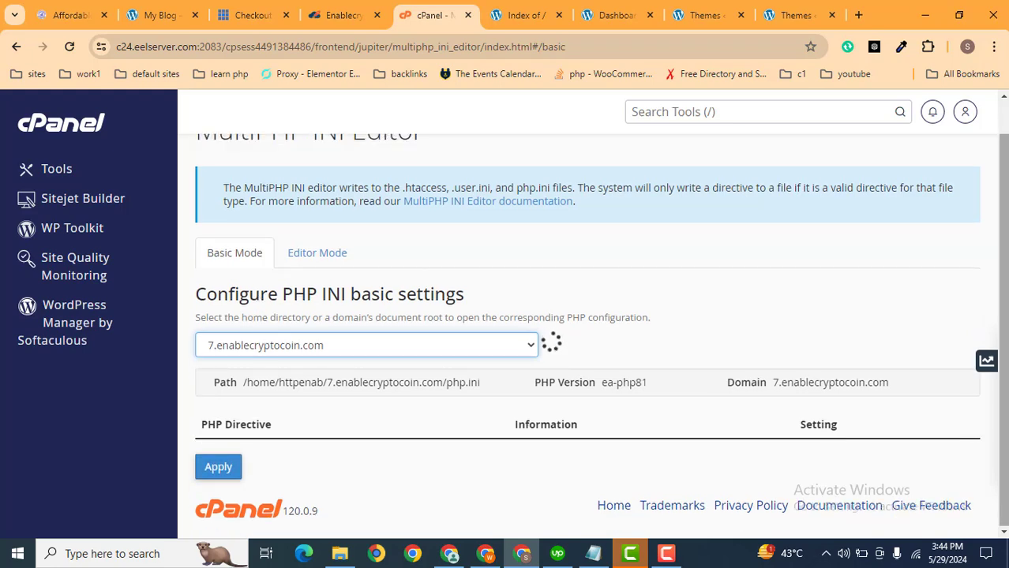
{"action": "left_click_drag", "start_coordinate": [1004, 248], "coordinate": [1004, 379]}
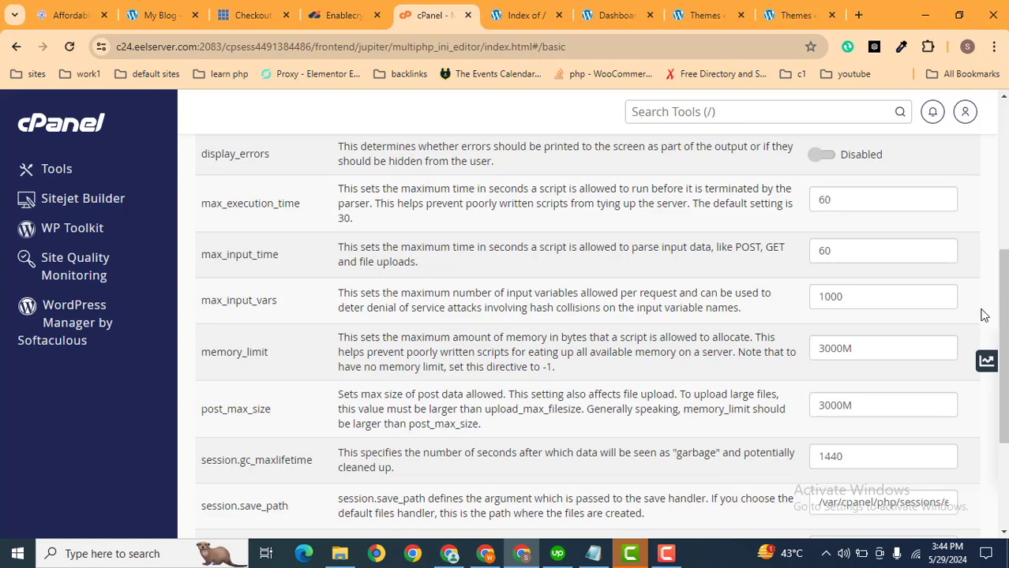
{"action": "scroll", "coordinate": [855, 299], "scroll_direction": "down", "scroll_amount": 1}
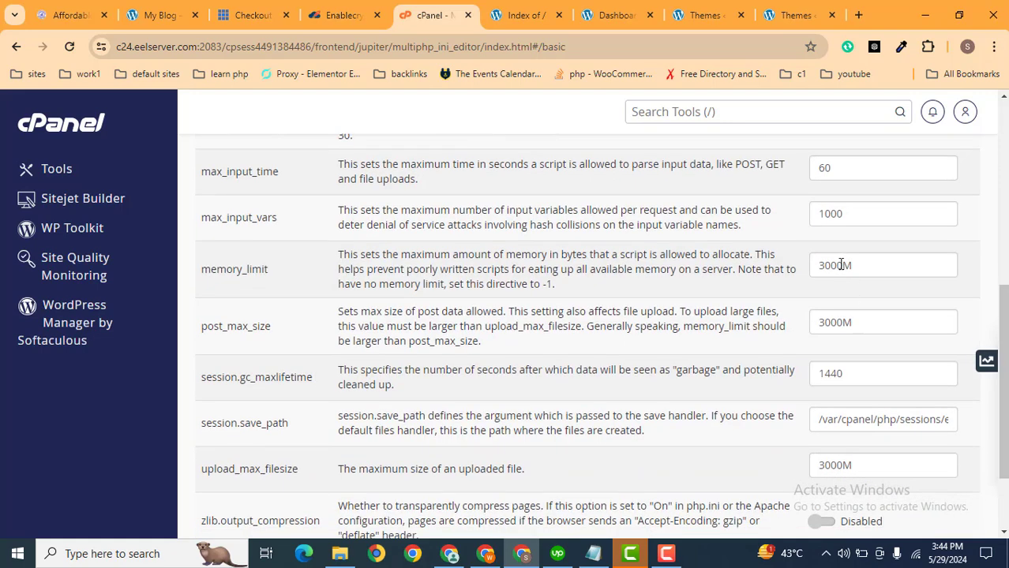
{"action": "left_click_drag", "start_coordinate": [817, 266], "coordinate": [881, 264]}
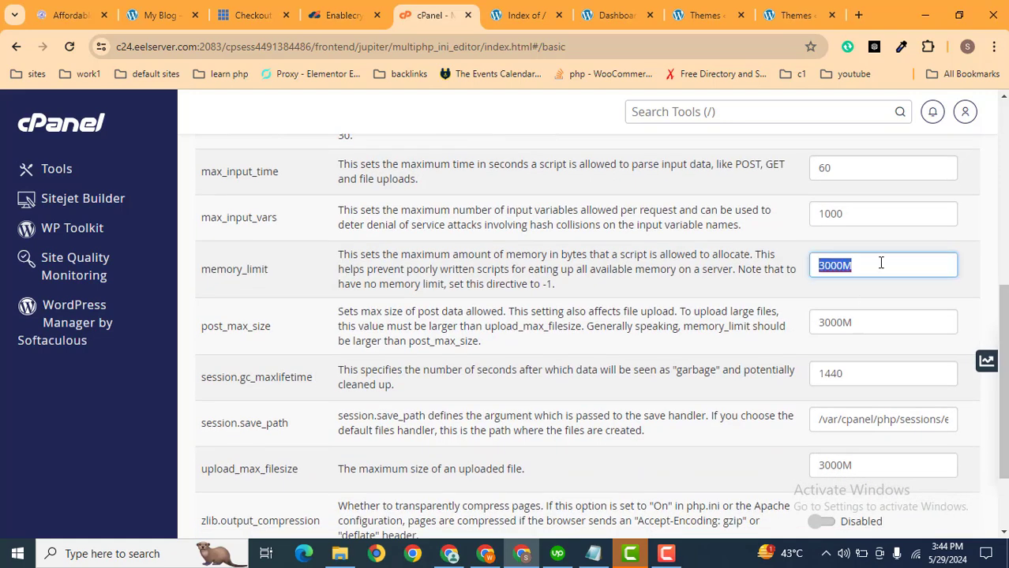
{"action": "left_click", "coordinate": [865, 266]}
{"action": "left_click_drag", "start_coordinate": [831, 322], "coordinate": [868, 320]}
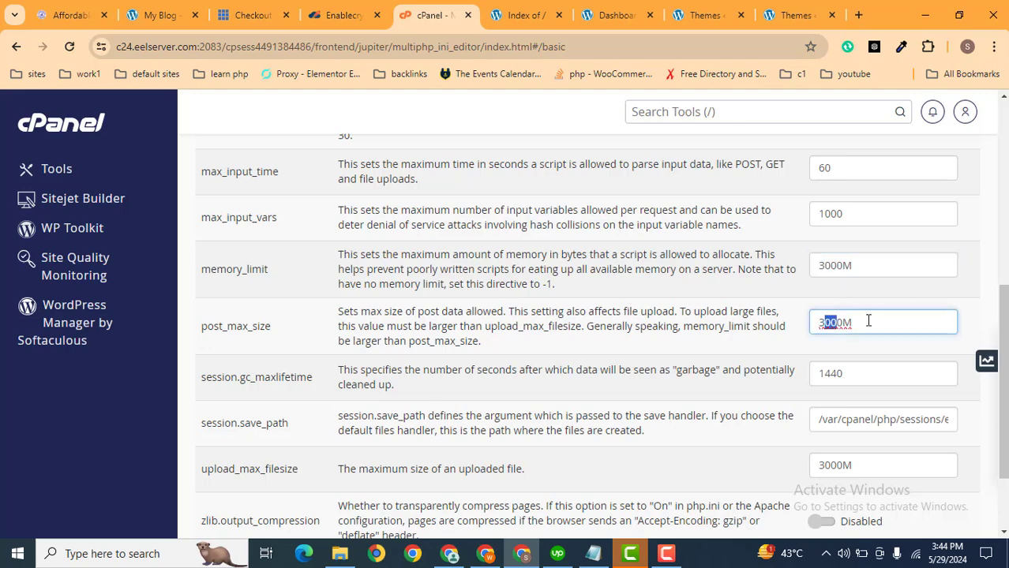
{"action": "scroll", "coordinate": [821, 324], "scroll_direction": "down", "scroll_amount": 3}
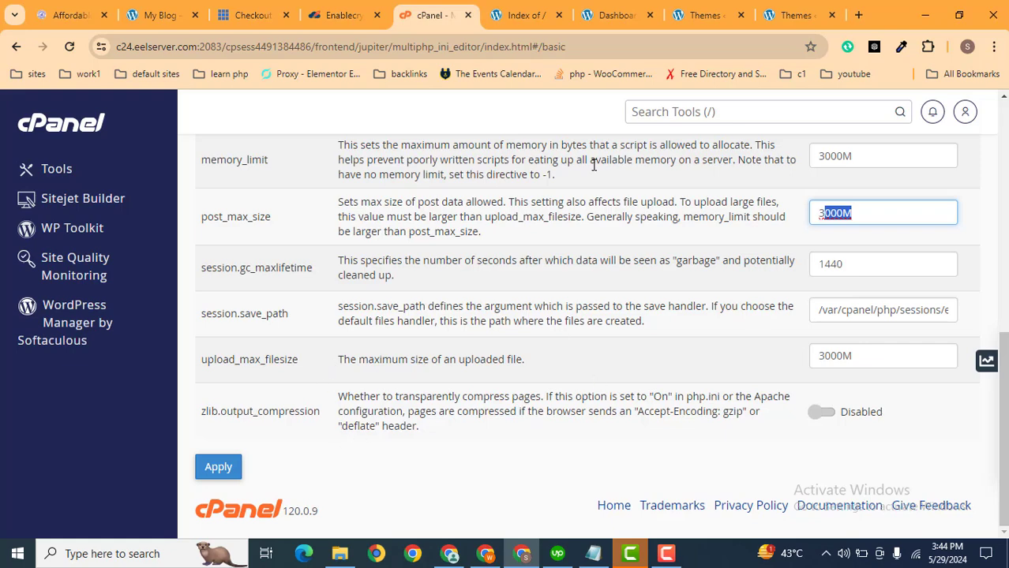
{"action": "left_click", "coordinate": [707, 8]}
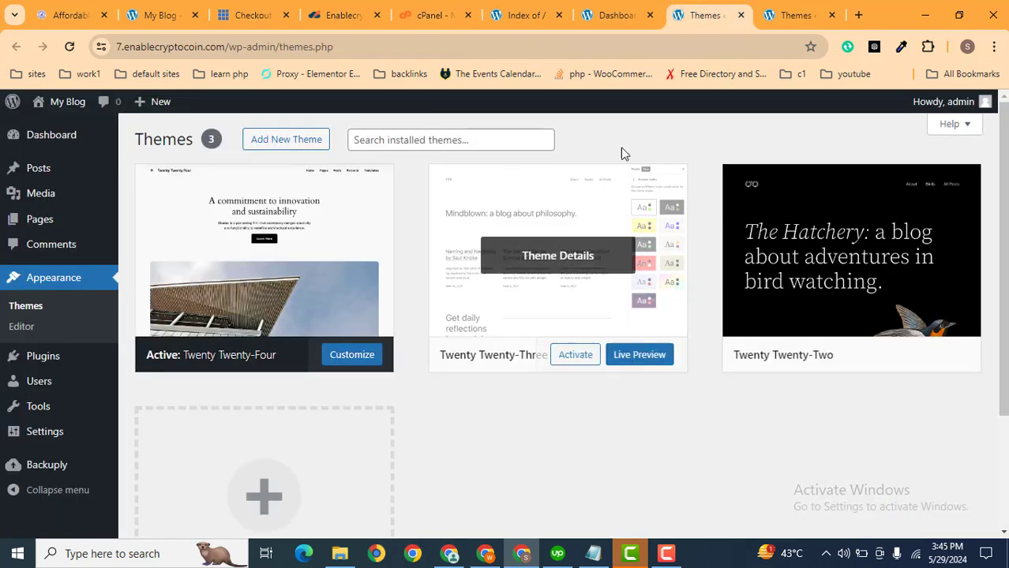
- Bring up the Upload Theme zip form under Add New Theme, and open a new browser tab
{"action": "left_click", "coordinate": [279, 143]}
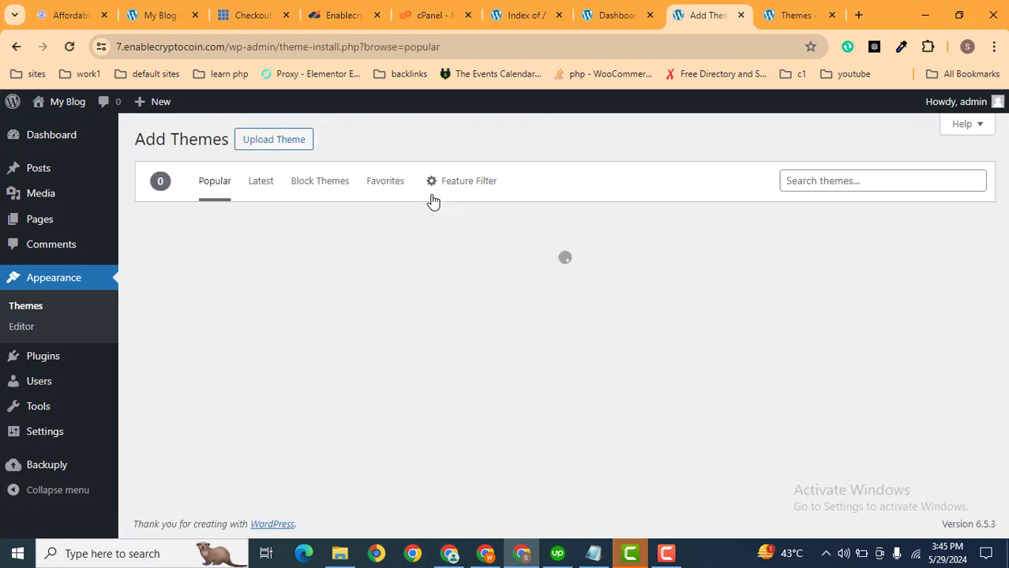
{"action": "left_click", "coordinate": [269, 145]}
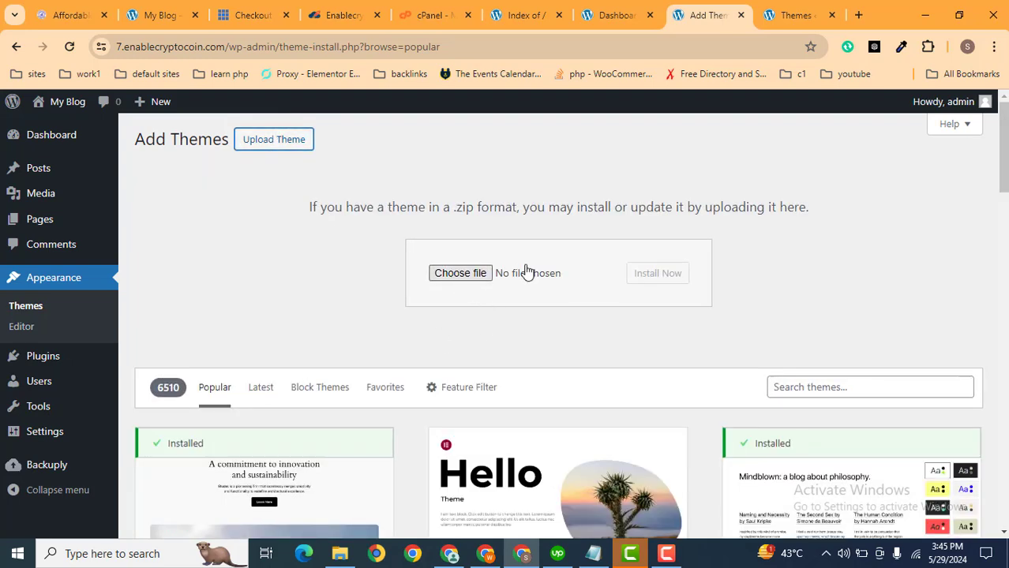
{"action": "left_click", "coordinate": [857, 13]}
- Search 'soledad wordpress theme', view its ThemeForest page, then open the Add Themes file picker
{"action": "type", "text": "sole"}
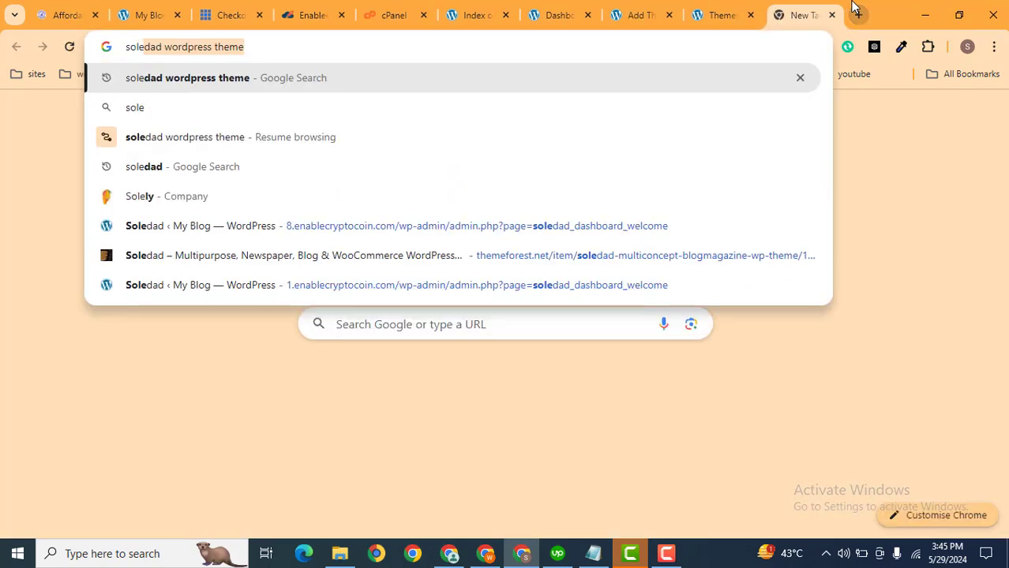
{"action": "key", "text": "Return"}
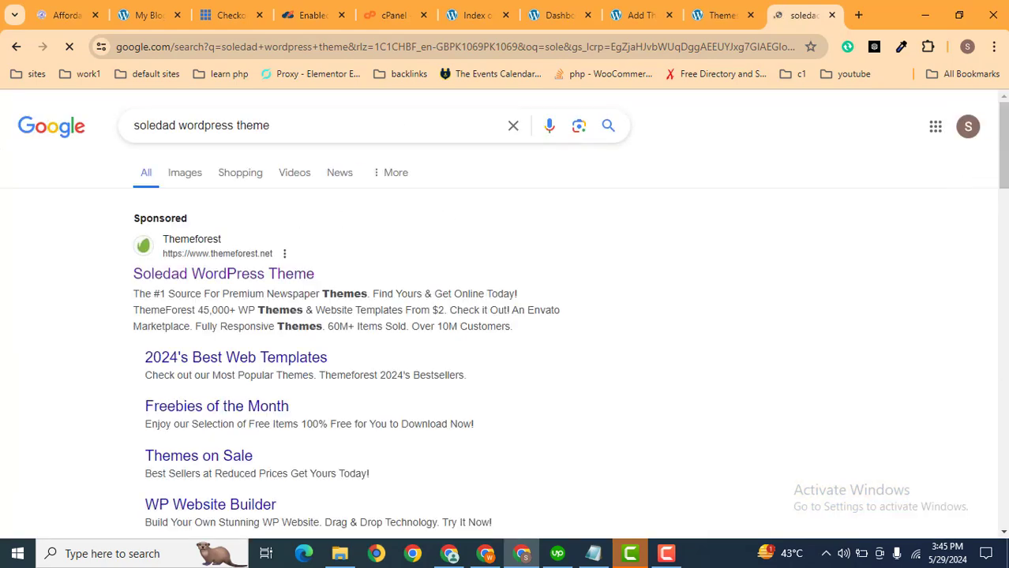
{"action": "scroll", "coordinate": [306, 390], "scroll_direction": "down", "scroll_amount": 3}
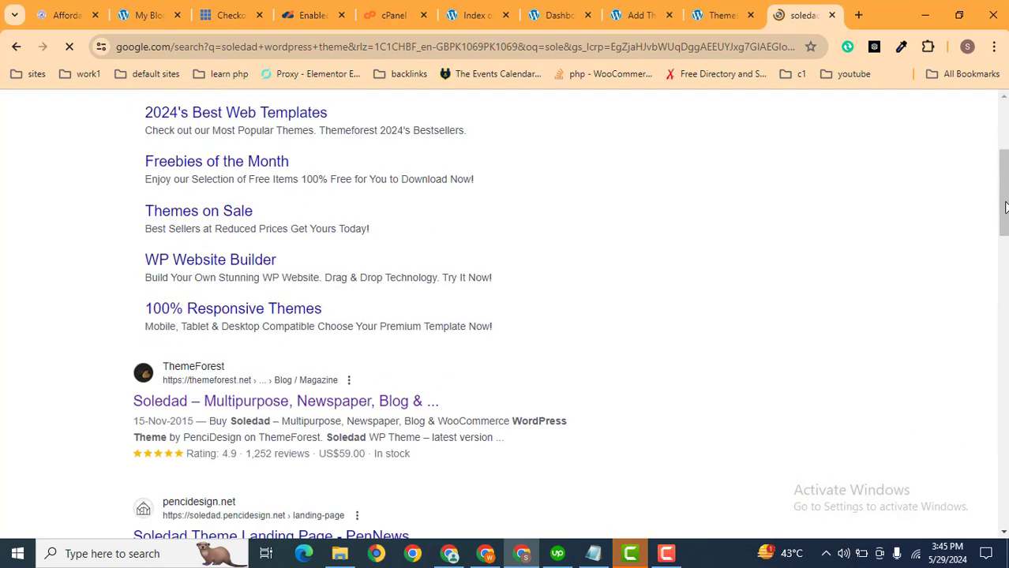
{"action": "left_click", "coordinate": [263, 399]}
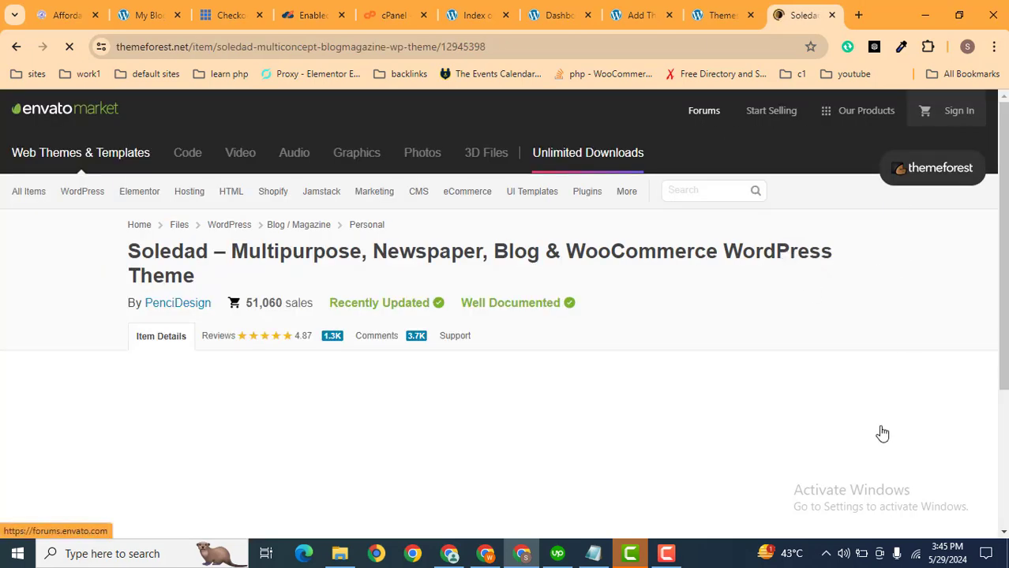
{"action": "left_click", "coordinate": [653, 7]}
{"action": "left_click", "coordinate": [480, 272]}
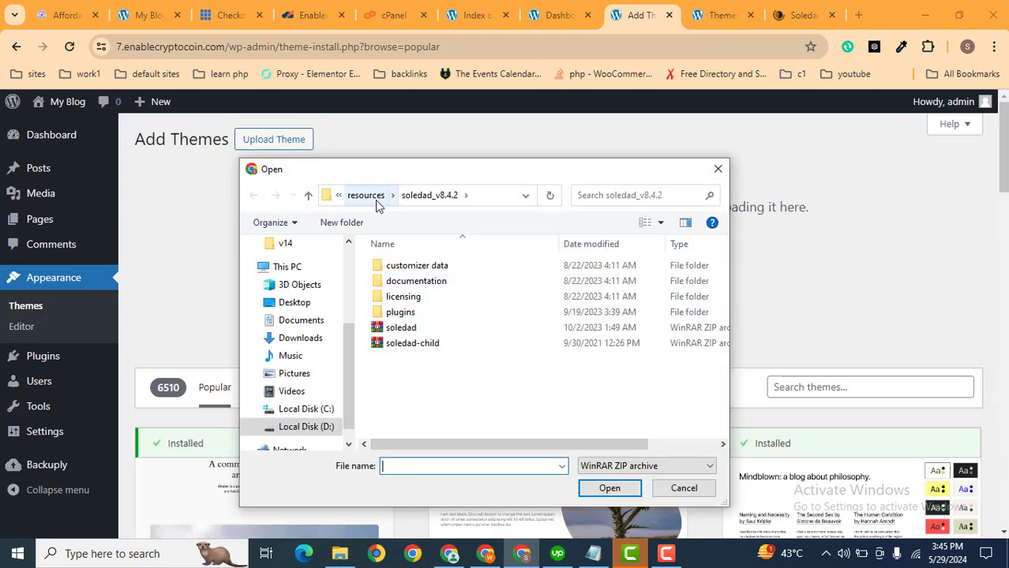
- Pick soledad.zip from resources > soledad_v8.4.2 and install the theme
{"action": "left_click", "coordinate": [368, 195]}
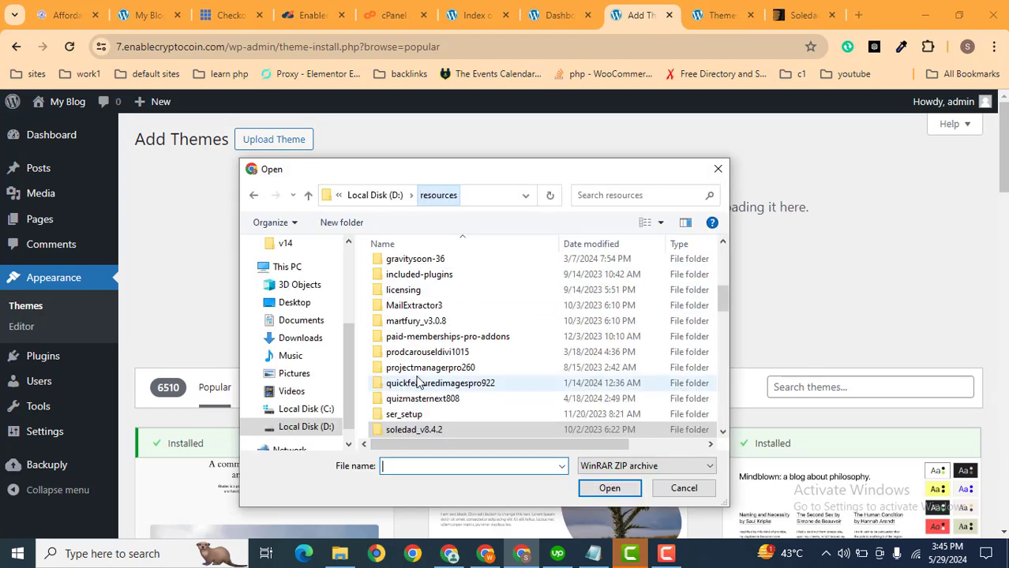
{"action": "double_click", "coordinate": [412, 427]}
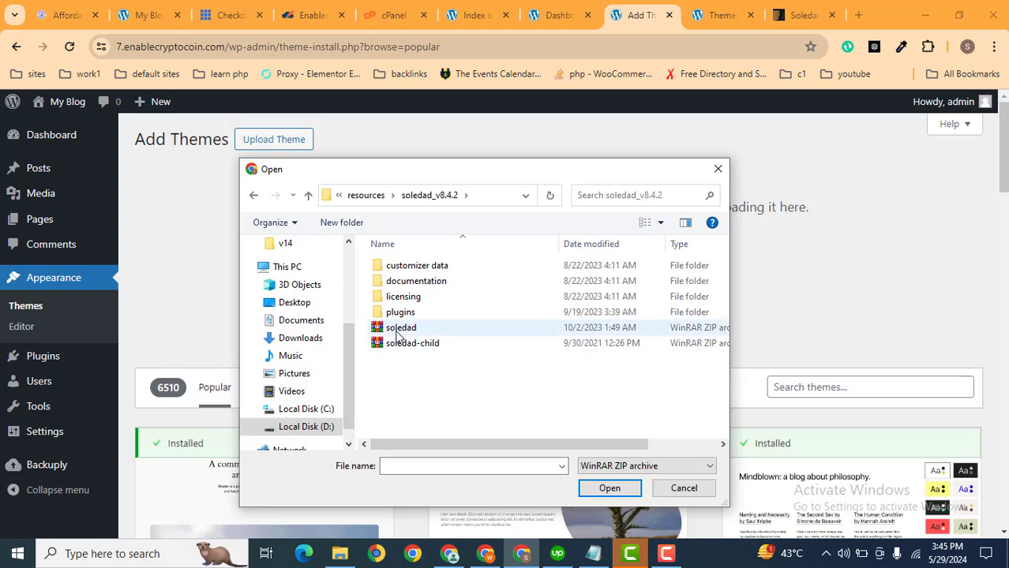
{"action": "double_click", "coordinate": [384, 330]}
{"action": "left_click", "coordinate": [656, 278]}
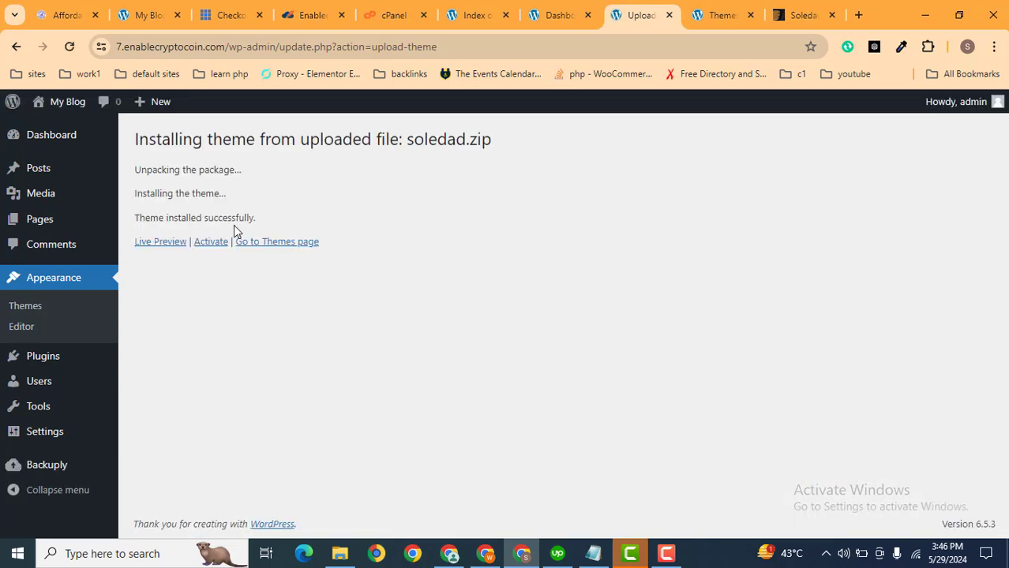
- Activate Soledad, then go back to Add New Theme's upload form
{"action": "left_click", "coordinate": [211, 242]}
{"action": "left_click", "coordinate": [734, 10]}
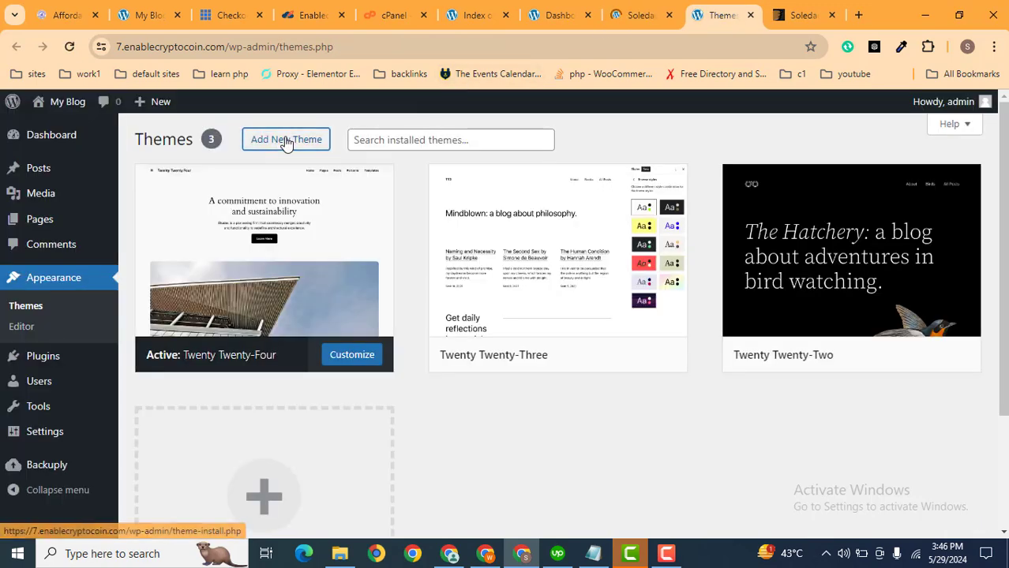
{"action": "left_click", "coordinate": [289, 140]}
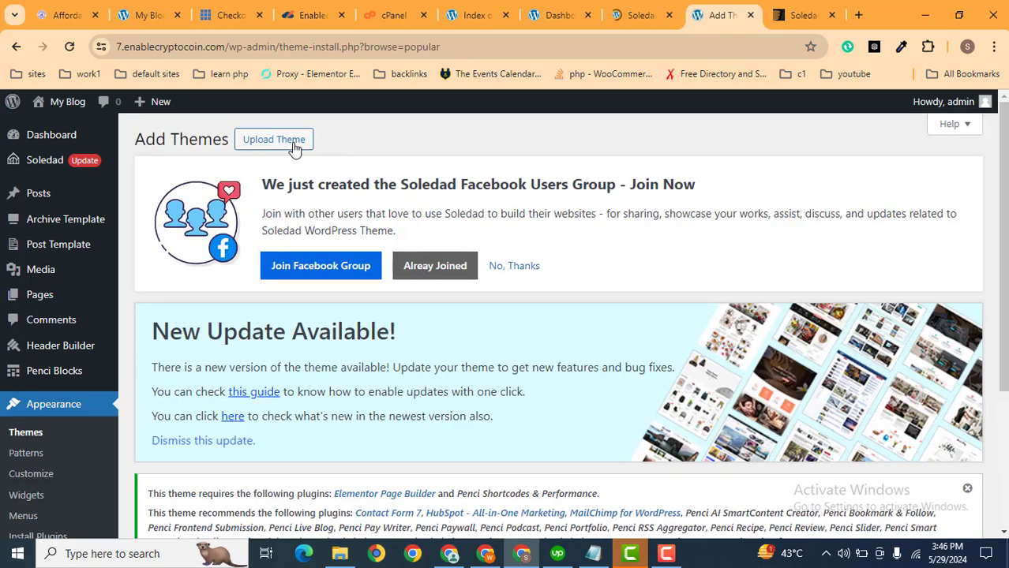
{"action": "scroll", "coordinate": [841, 241], "scroll_direction": "down", "scroll_amount": 5}
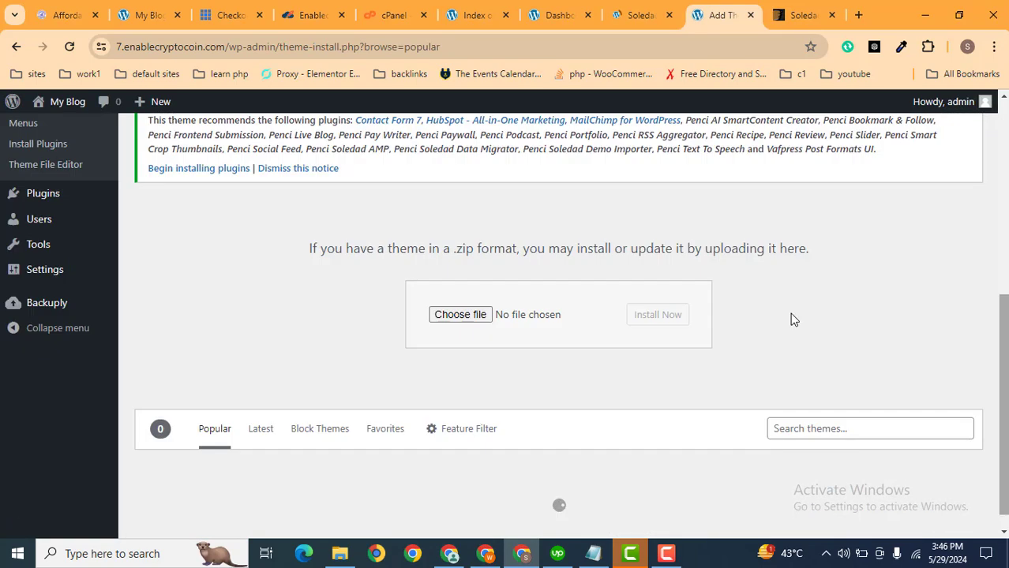
- Upload soledad-child.zip, install it and activate the Soledad child theme
{"action": "left_click", "coordinate": [473, 315]}
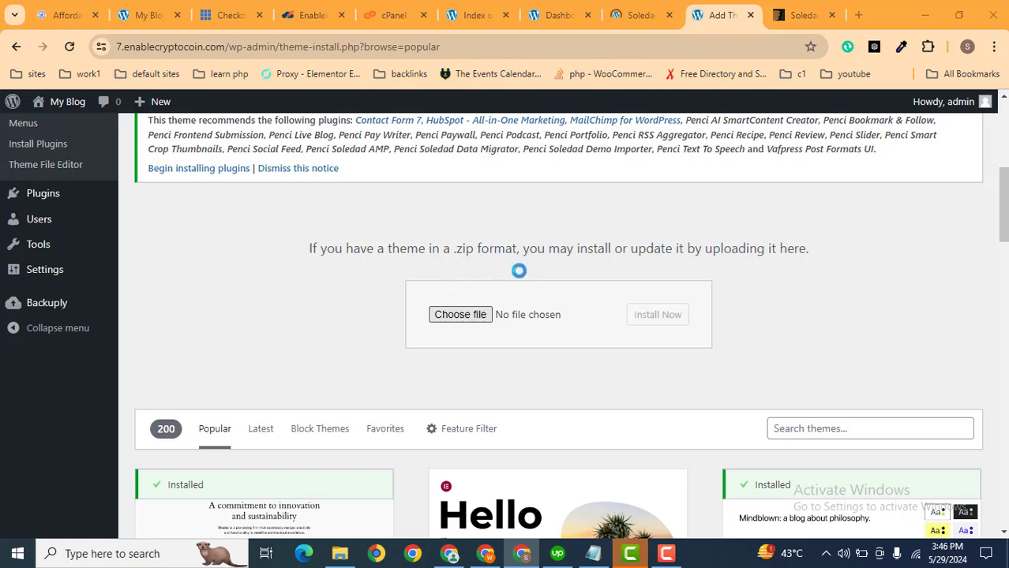
{"action": "left_click", "coordinate": [407, 327]}
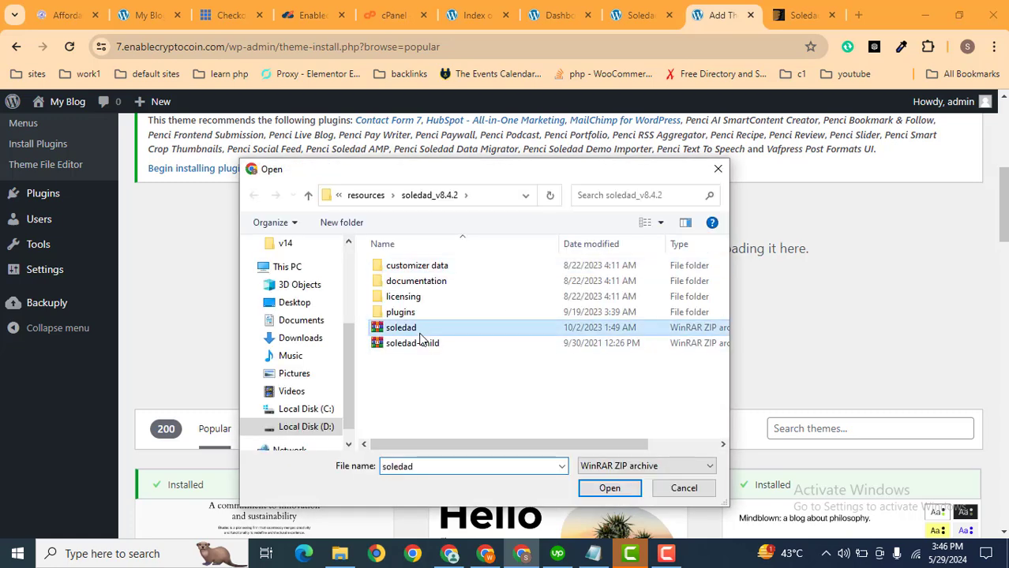
{"action": "double_click", "coordinate": [432, 346]}
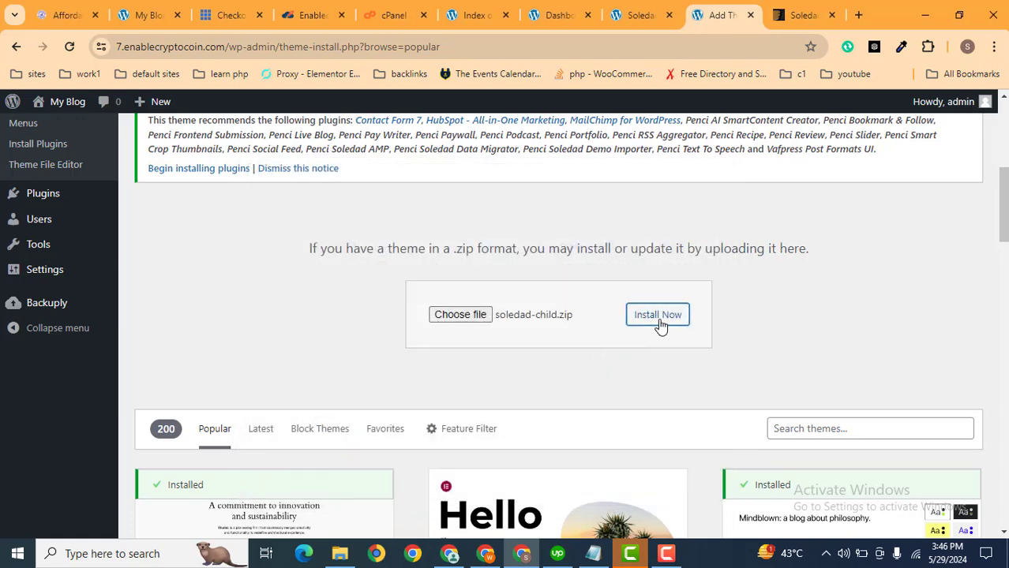
{"action": "left_click", "coordinate": [659, 321]}
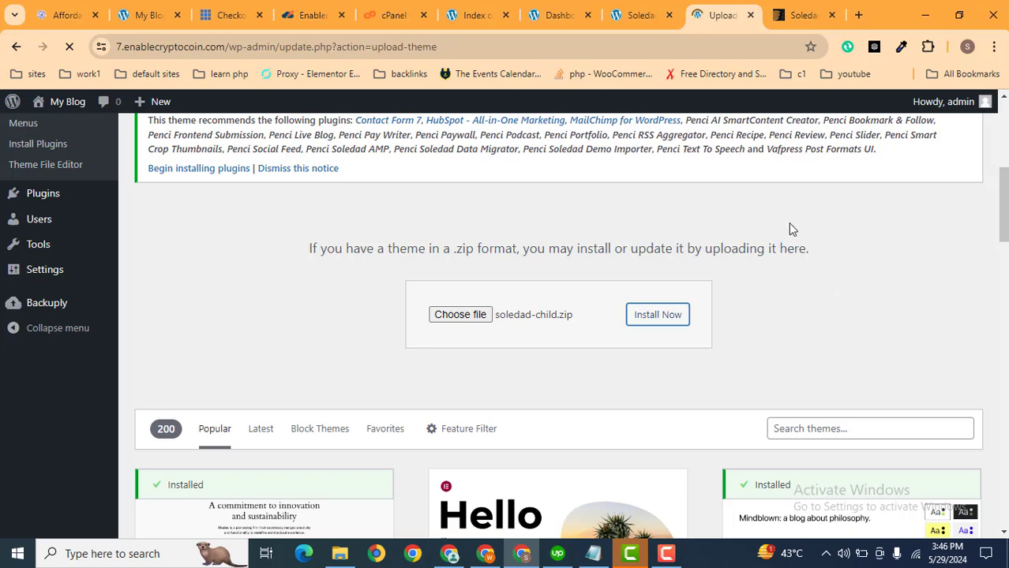
{"action": "scroll", "coordinate": [999, 383], "scroll_direction": "down", "scroll_amount": 5}
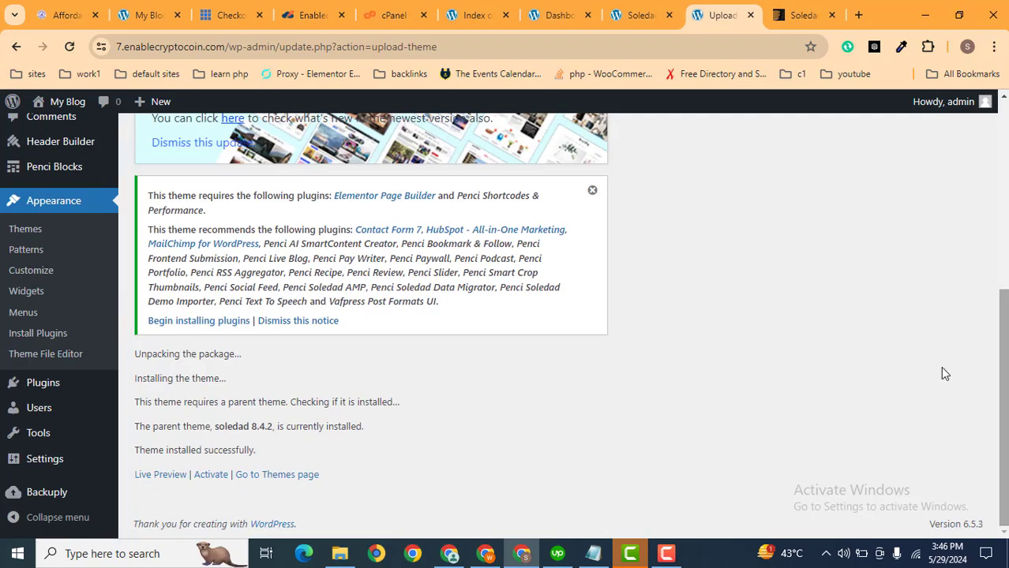
{"action": "left_click", "coordinate": [211, 474]}
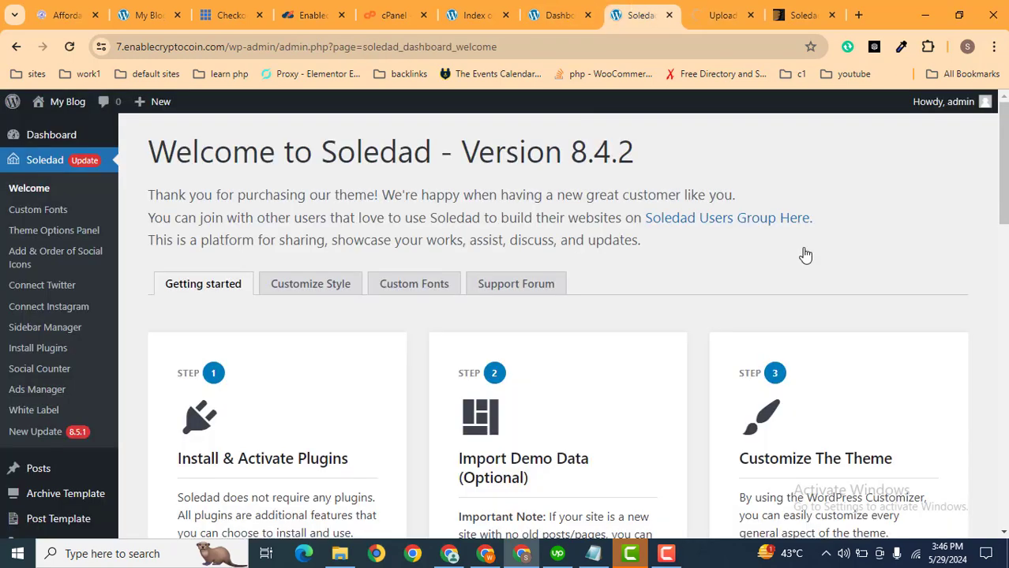
- Open Appearance > Install Plugins to list the theme's suggested plugins
{"action": "scroll", "coordinate": [804, 255], "scroll_direction": "down", "scroll_amount": 5}
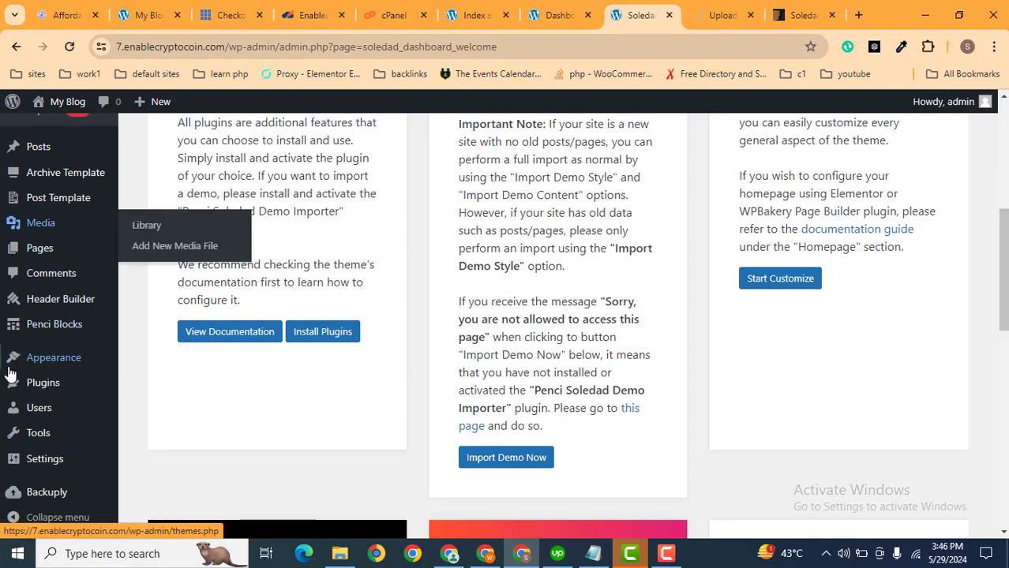
{"action": "mouse_move", "coordinate": [16, 367]}
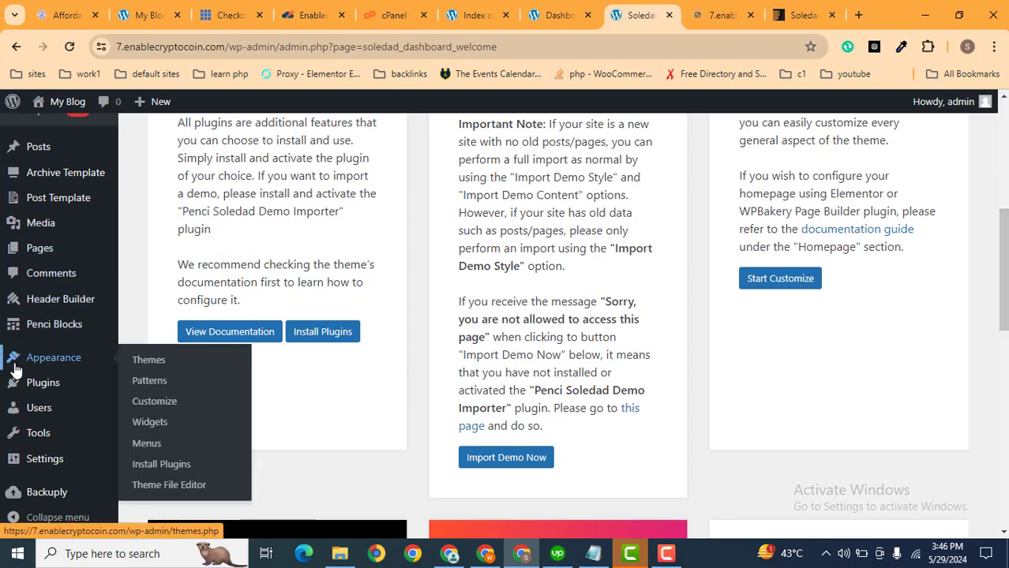
{"action": "left_click", "coordinate": [171, 466]}
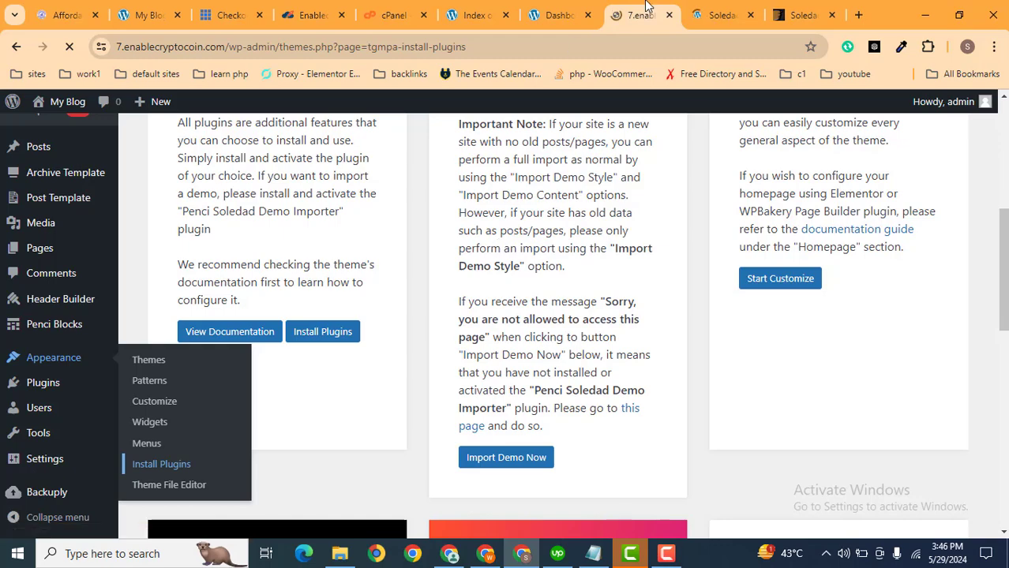
{"action": "left_click_drag", "start_coordinate": [644, 3], "coordinate": [710, 7]}
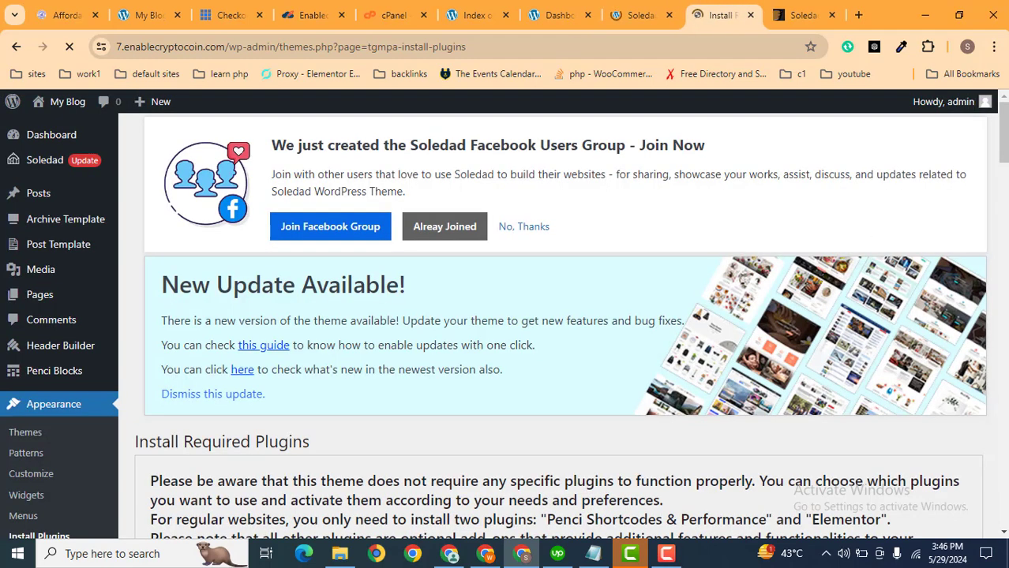
{"action": "scroll", "coordinate": [864, 232], "scroll_direction": "down", "scroll_amount": 7}
{"action": "scroll", "coordinate": [217, 232], "scroll_direction": "down", "scroll_amount": 2}
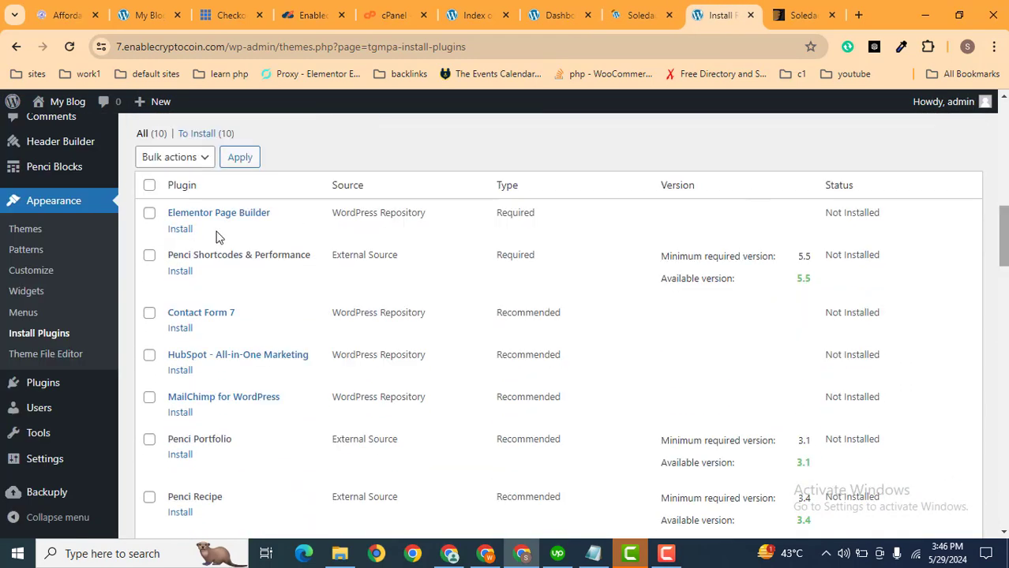
- Bulk-install all plugins except Penci Portfolio, Penci Recipe and Penci Review
{"action": "left_click", "coordinate": [150, 186]}
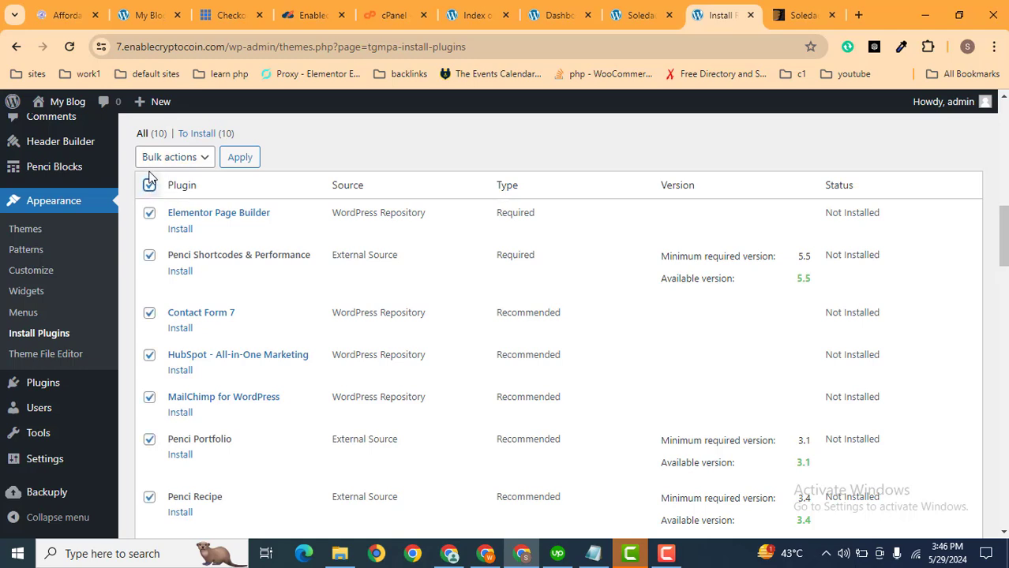
{"action": "left_click", "coordinate": [191, 162]}
{"action": "left_click", "coordinate": [158, 192]}
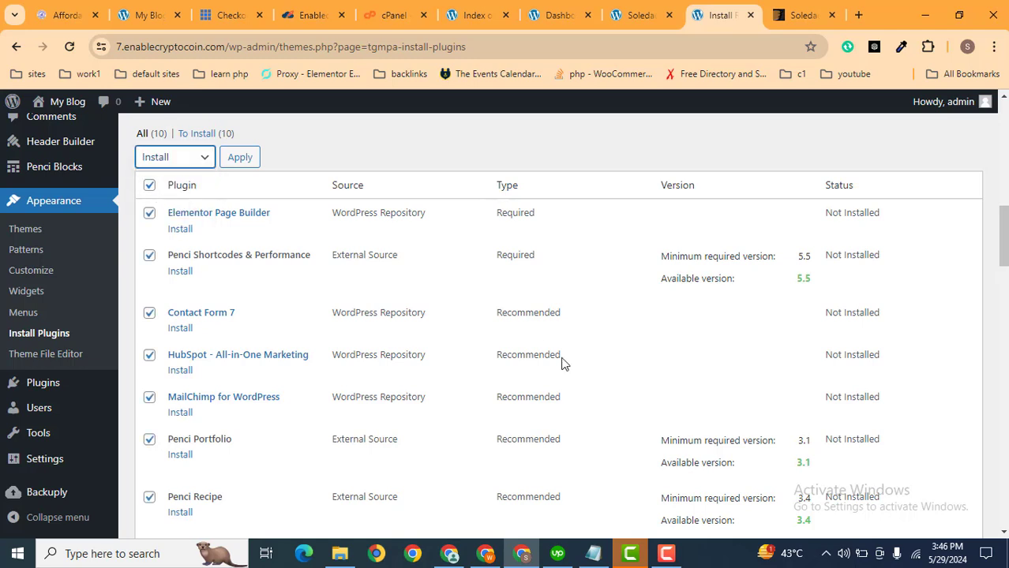
{"action": "scroll", "coordinate": [348, 287], "scroll_direction": "down", "scroll_amount": 1}
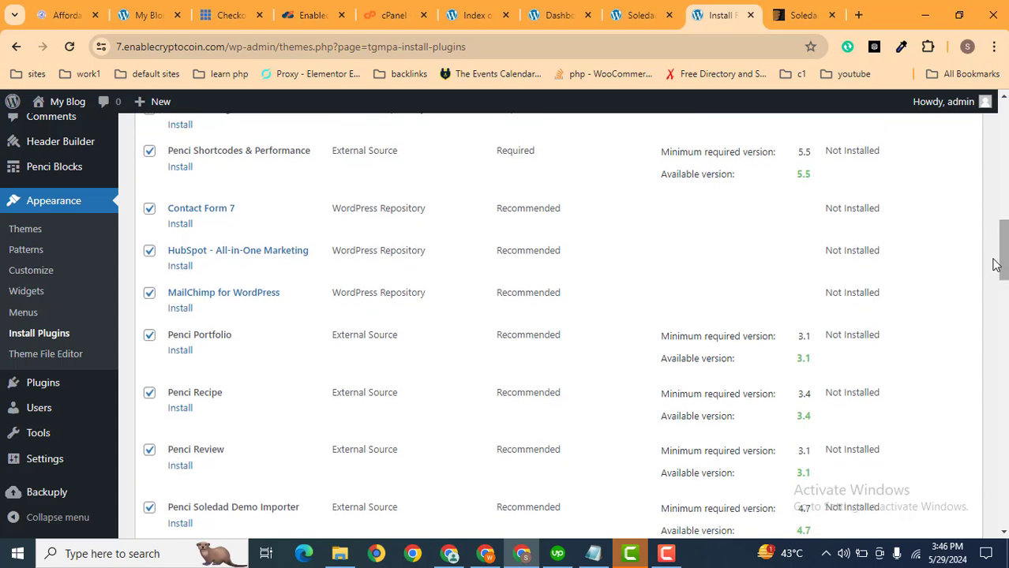
{"action": "left_click", "coordinate": [150, 335]}
{"action": "left_click", "coordinate": [149, 393]}
{"action": "left_click", "coordinate": [149, 450]}
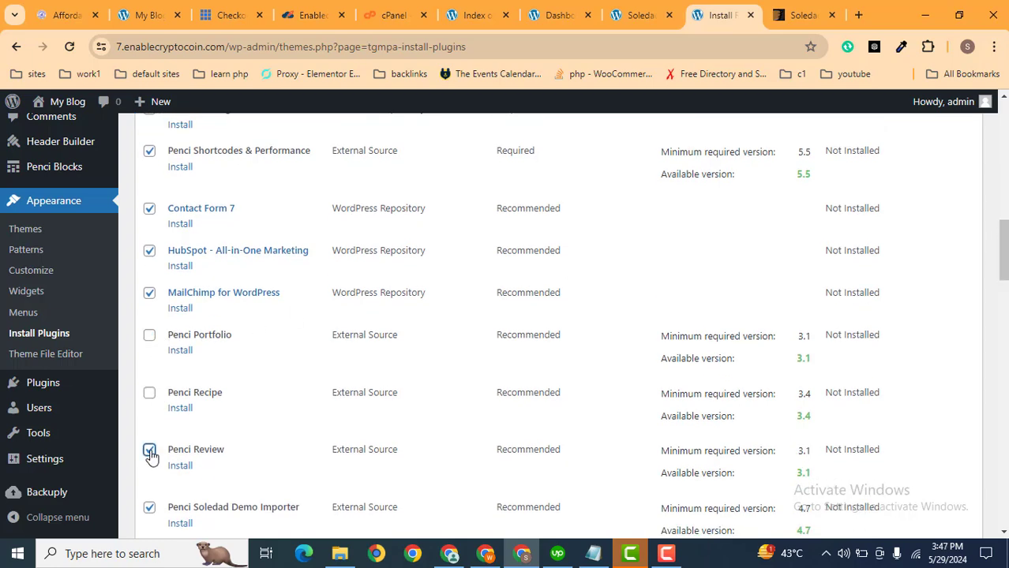
{"action": "scroll", "coordinate": [996, 243], "scroll_direction": "up", "scroll_amount": 1}
{"action": "scroll", "coordinate": [996, 243], "scroll_direction": "up", "scroll_amount": 1}
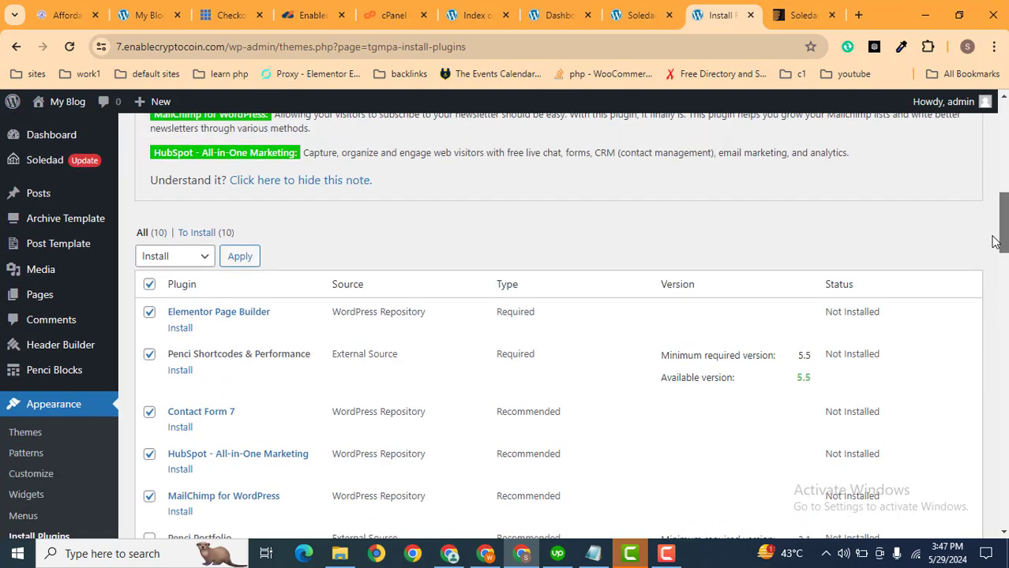
{"action": "left_click", "coordinate": [240, 258]}
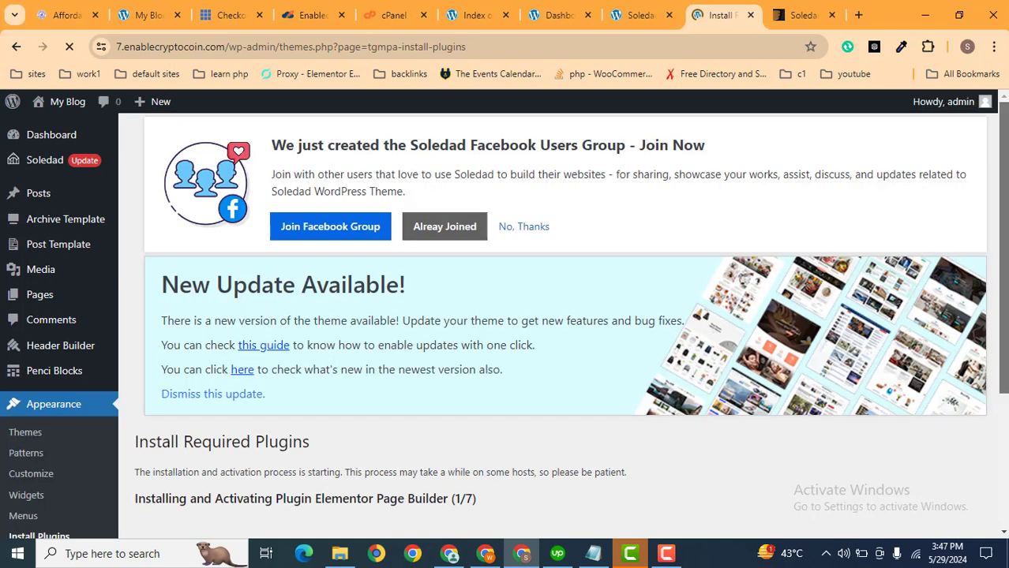
{"action": "scroll", "coordinate": [1001, 205], "scroll_direction": "down", "scroll_amount": 3}
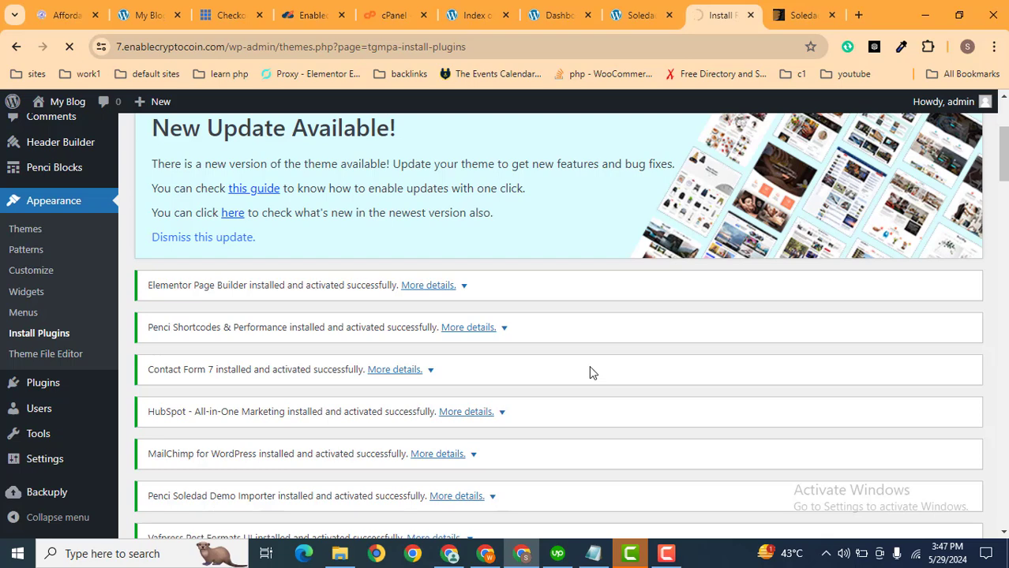
- Skip Elementor onboarding by removing it from the URL to load the admin dashboard
{"action": "left_click_drag", "start_coordinate": [280, 47], "coordinate": [491, 47]}
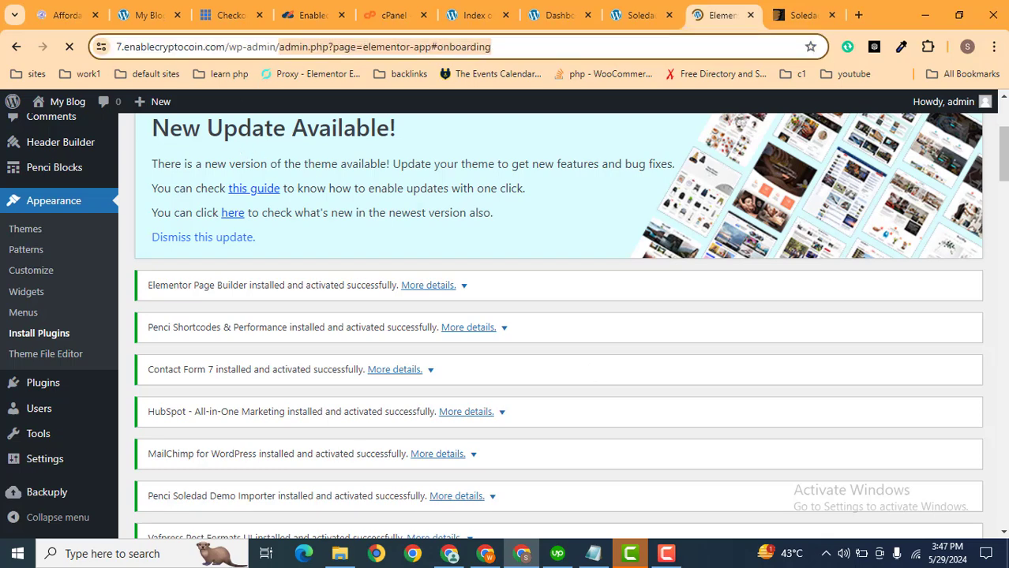
{"action": "key", "text": "BackSpace"}
{"action": "key", "text": "Return"}
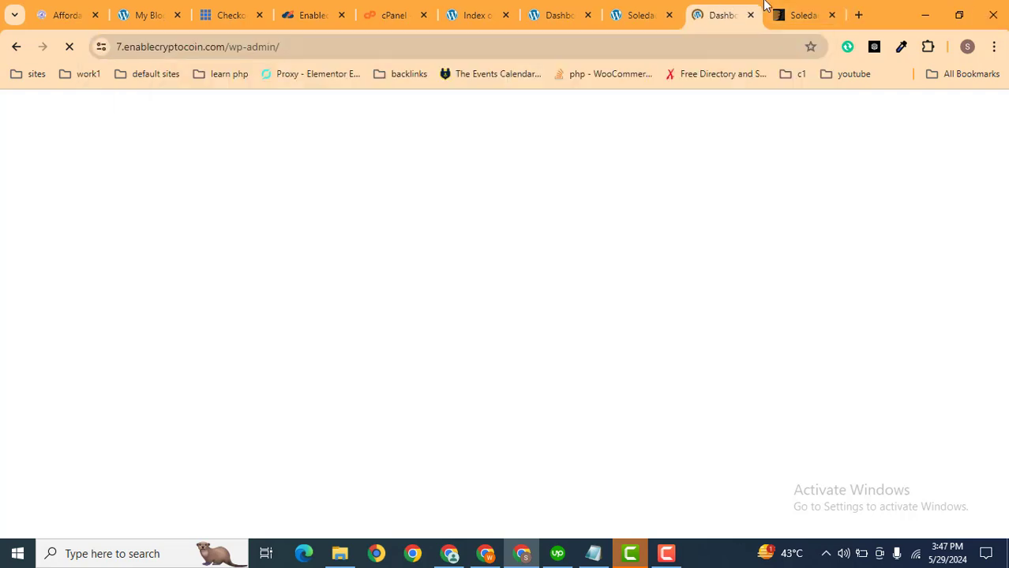
{"action": "left_click_drag", "start_coordinate": [764, 4], "coordinate": [793, 8]}
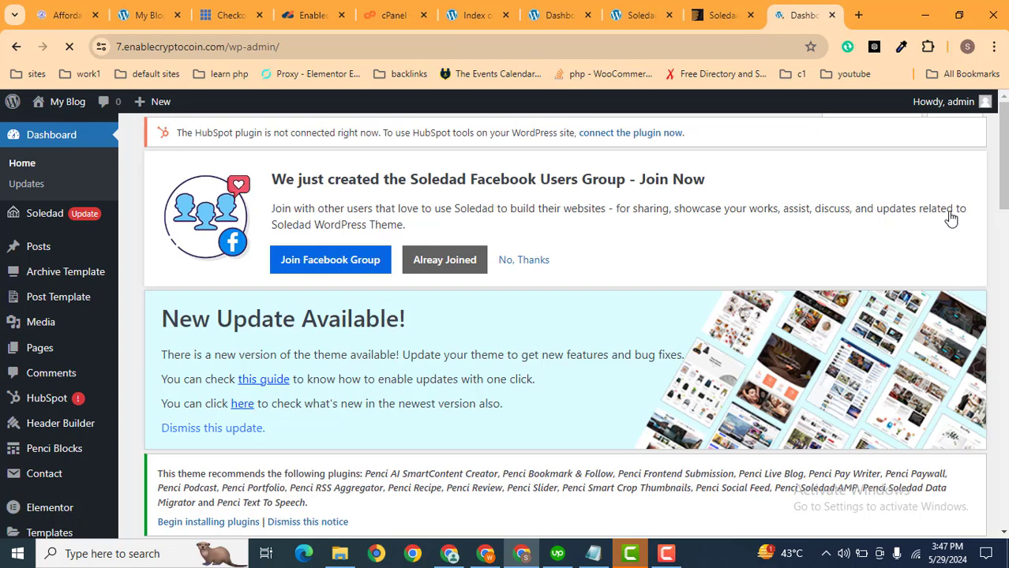
- In Appearance > Import Demo Data, search 'breaking' and choose the Breaking News demo
{"action": "scroll", "coordinate": [180, 355], "scroll_direction": "down", "scroll_amount": 3}
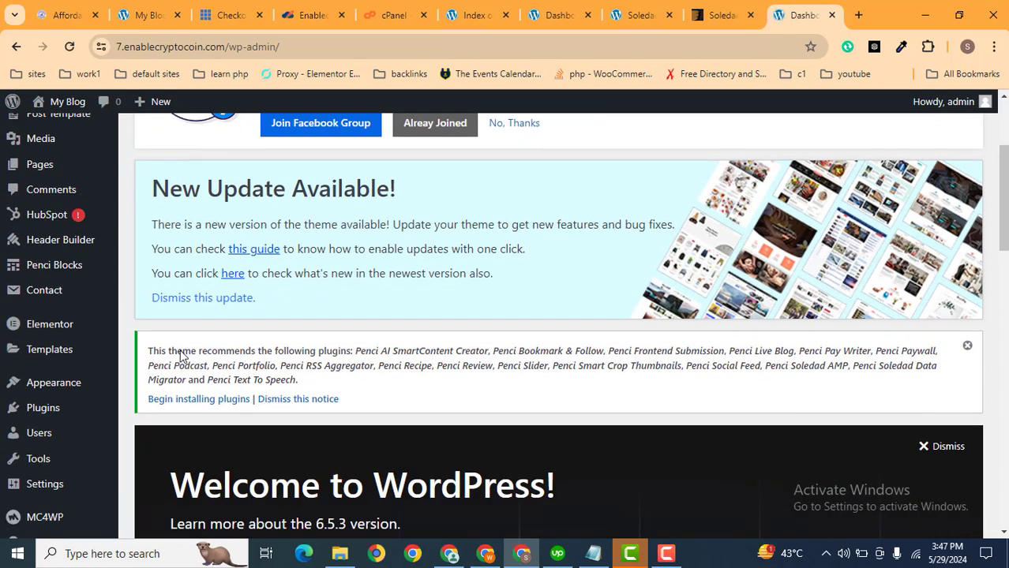
{"action": "mouse_move", "coordinate": [68, 386]}
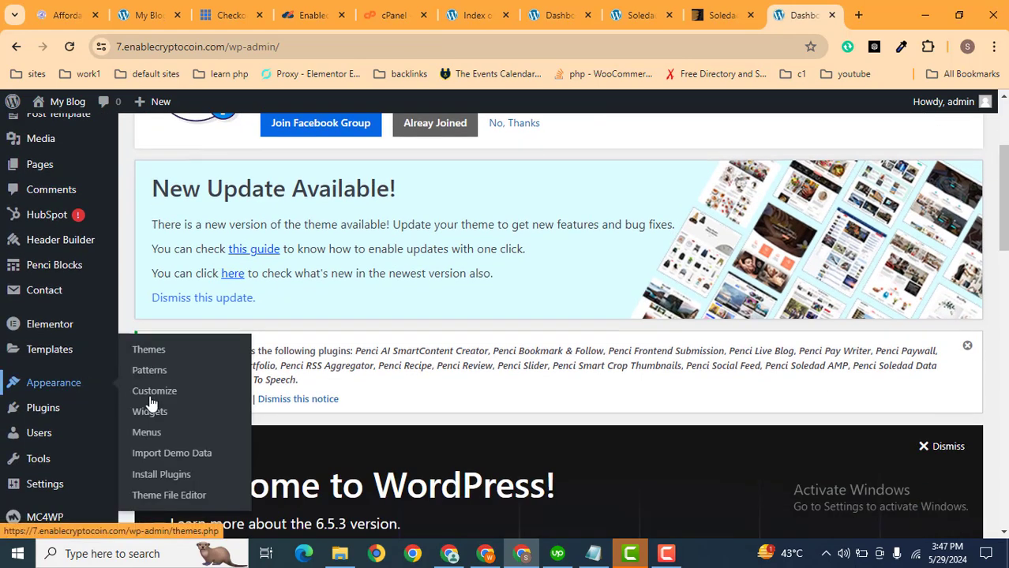
{"action": "left_click", "coordinate": [156, 460]}
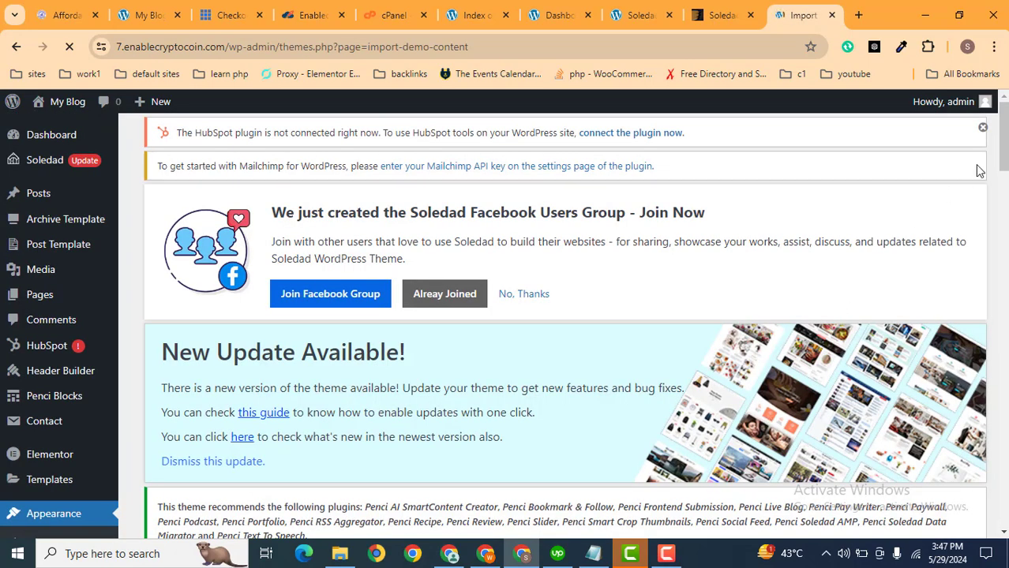
{"action": "scroll", "coordinate": [1007, 247], "scroll_direction": "down", "scroll_amount": 10}
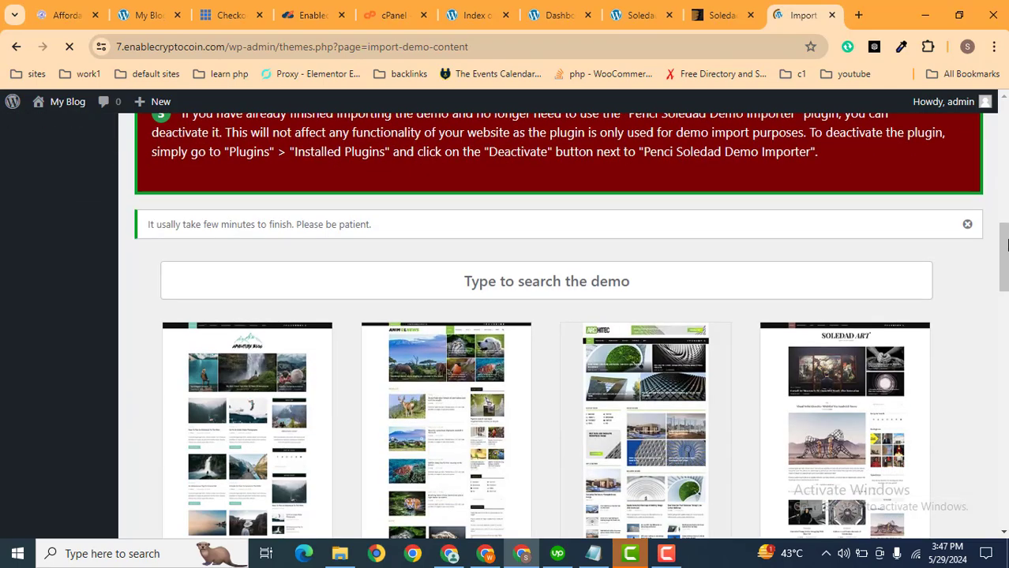
{"action": "scroll", "coordinate": [1007, 247], "scroll_direction": "down", "scroll_amount": 1}
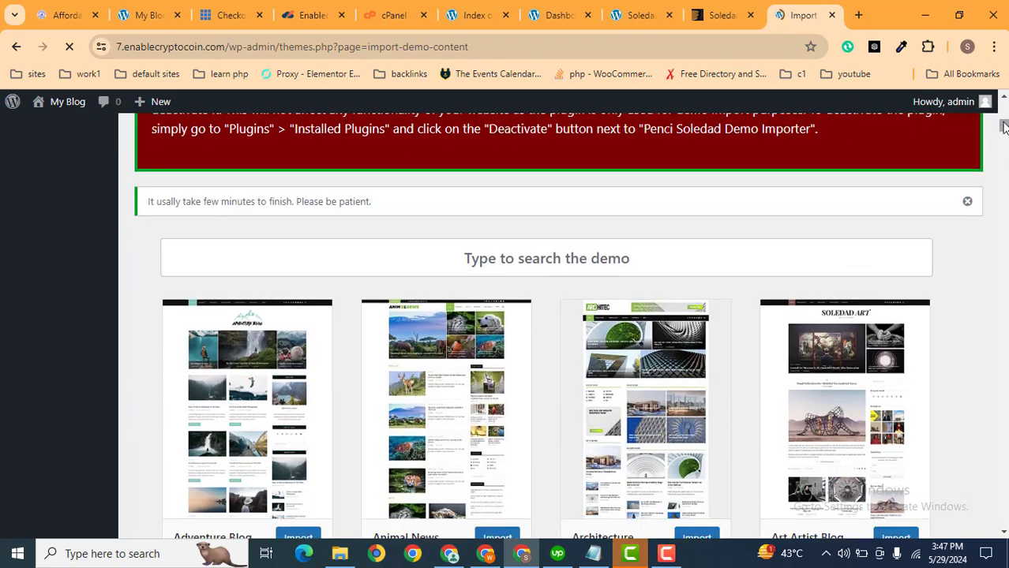
{"action": "mouse_move", "coordinate": [1003, 126]}
{"action": "left_mouse_down"}
{"action": "mouse_move", "coordinate": [1001, 167]}
{"action": "mouse_move", "coordinate": [1001, 129]}
{"action": "left_mouse_up"}
{"action": "left_click", "coordinate": [561, 258]}
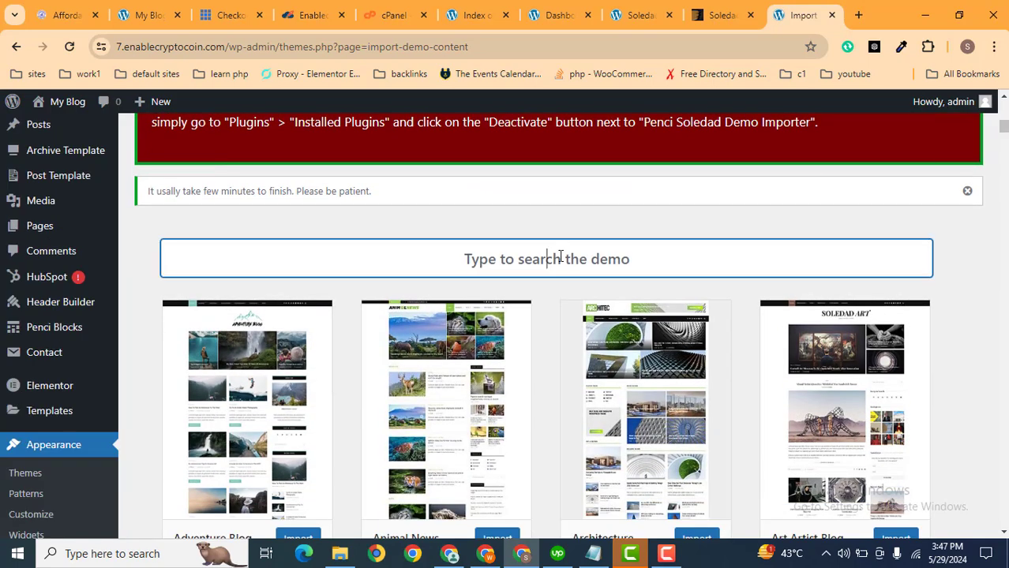
{"action": "type", "text": "break"}
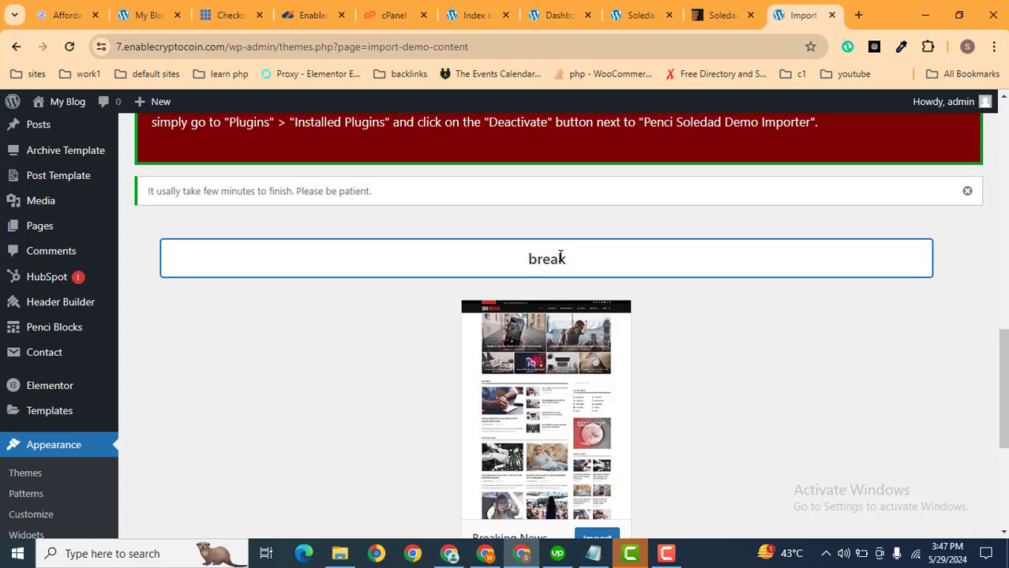
{"action": "type", "text": "ing"}
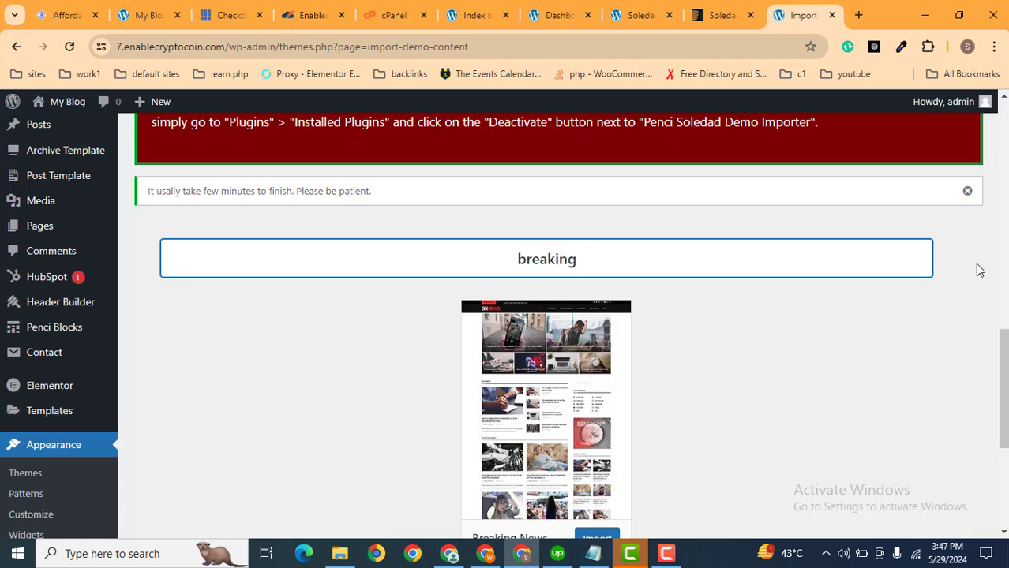
{"action": "left_click_drag", "start_coordinate": [1002, 372], "coordinate": [1002, 412]}
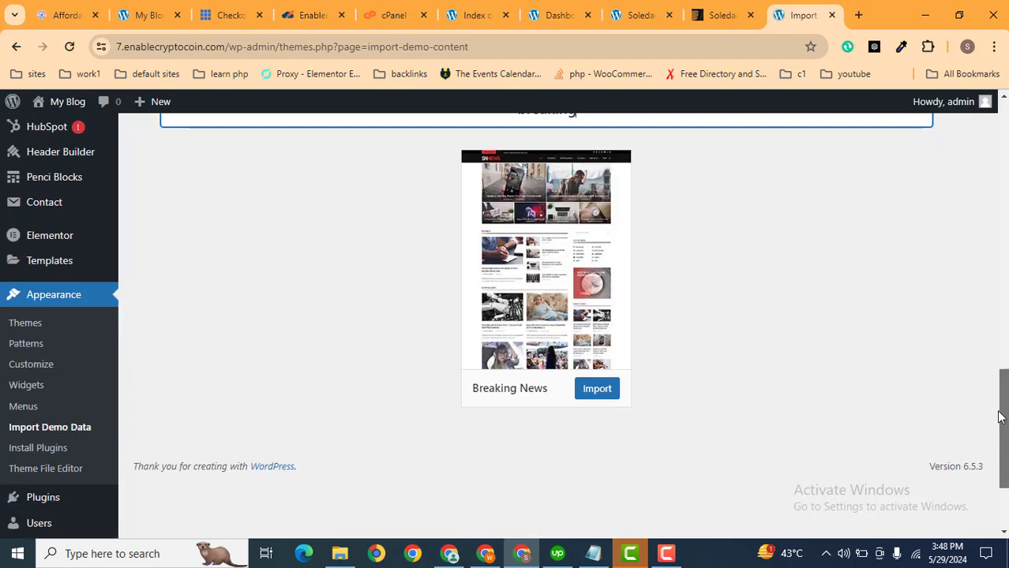
{"action": "left_click", "coordinate": [591, 401]}
- Confirm the Breaking News demo import and wait for 'Import completed!'
{"action": "left_click", "coordinate": [569, 140]}
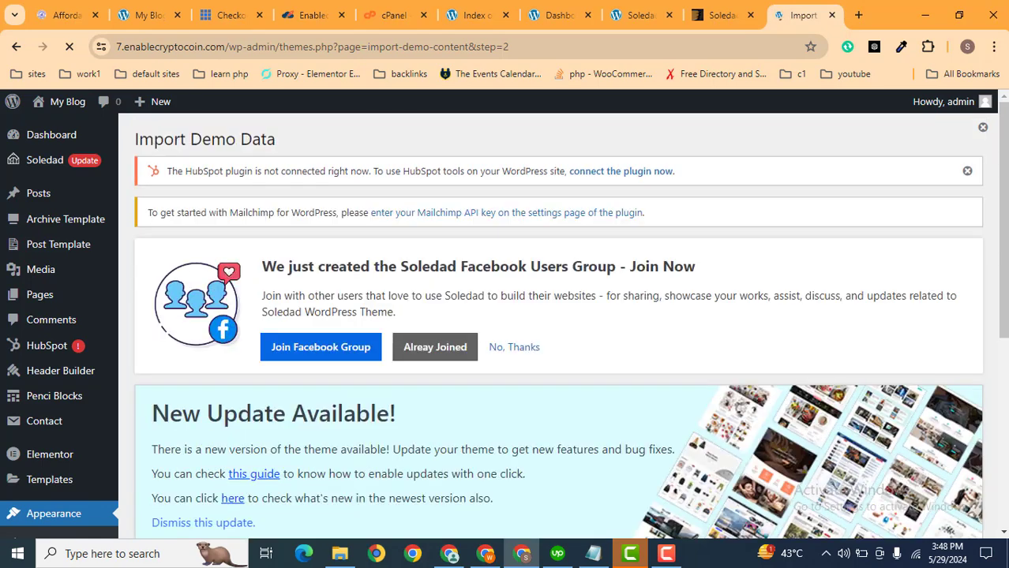
{"action": "scroll", "coordinate": [885, 496], "scroll_direction": "down", "scroll_amount": 5}
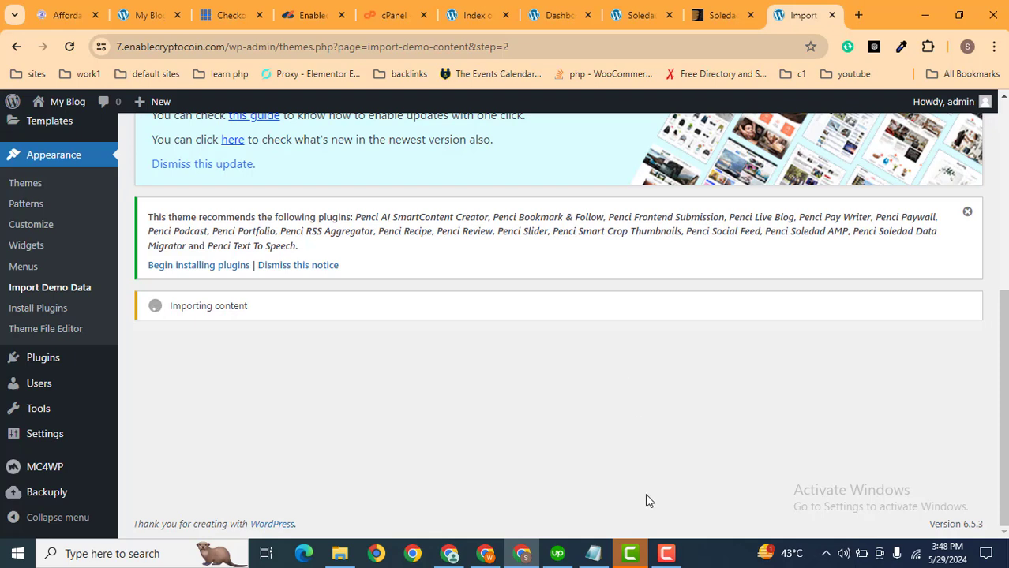
{"action": "left_click", "coordinate": [666, 554]}
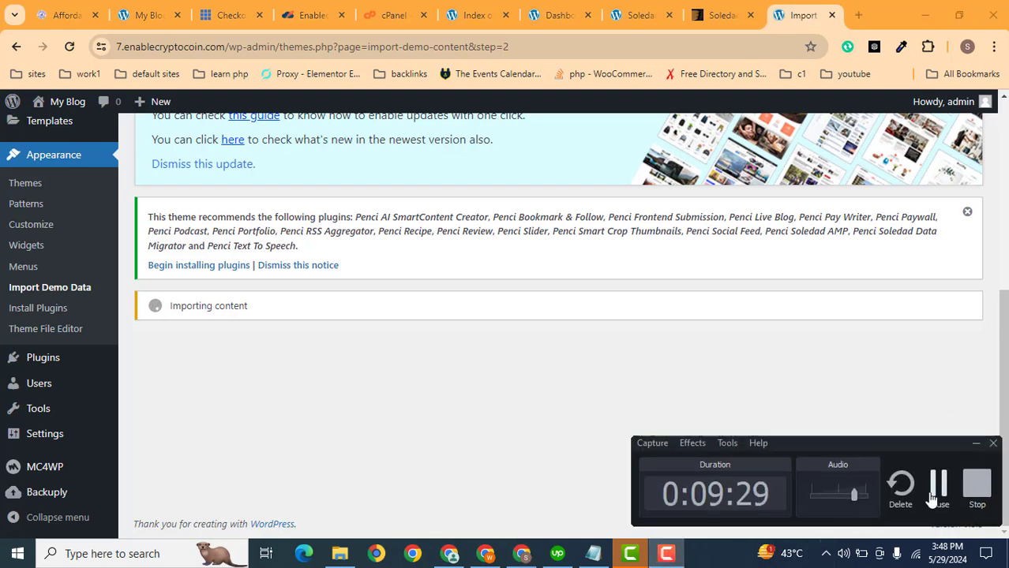
{"action": "left_click", "coordinate": [932, 497]}
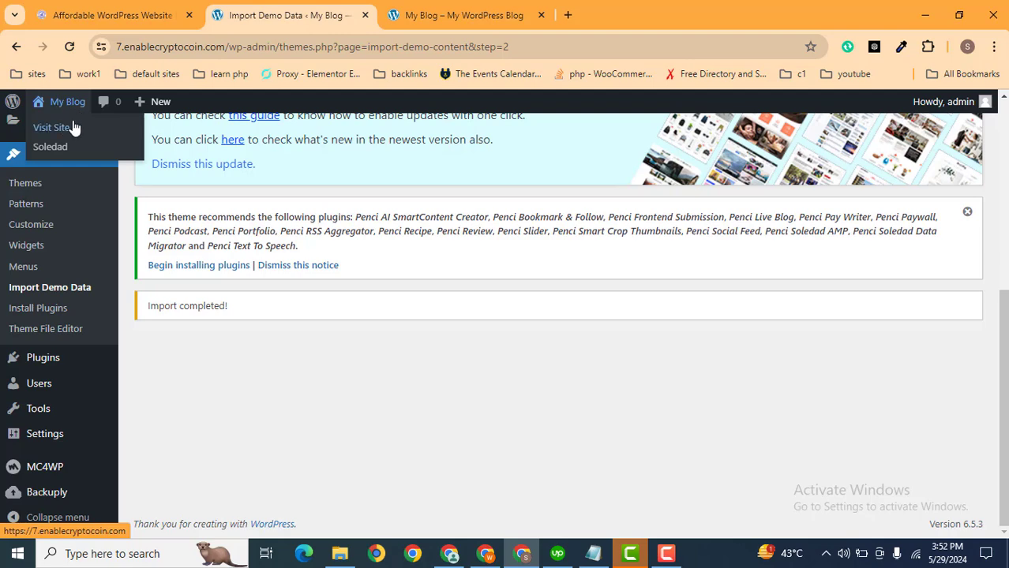
- Browse the imported SNNEWS homepage, then open the Customizer in a new tab and switch to it
{"action": "left_click", "coordinate": [438, 6]}
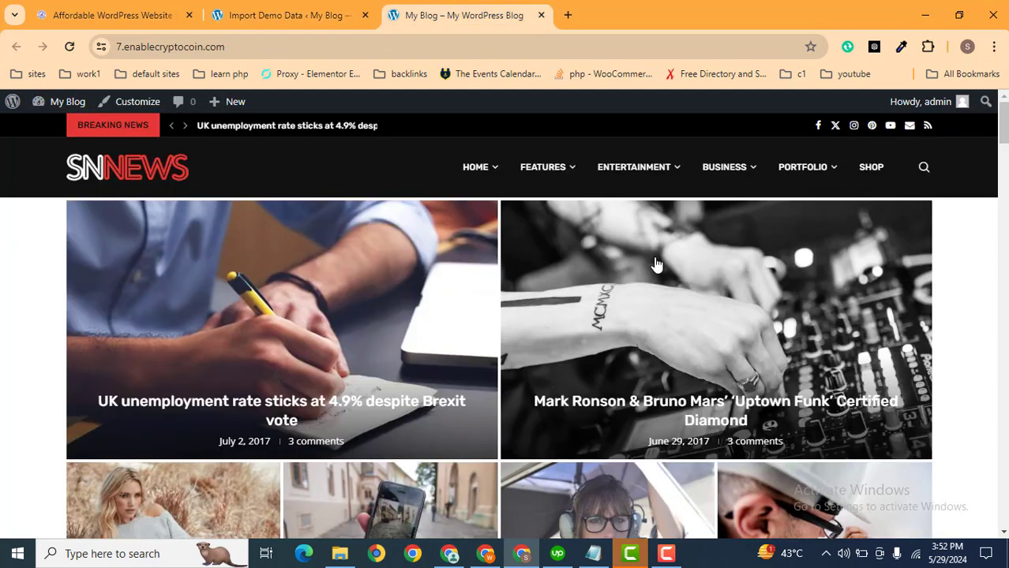
{"action": "scroll", "coordinate": [1002, 126], "scroll_direction": "down", "scroll_amount": 4}
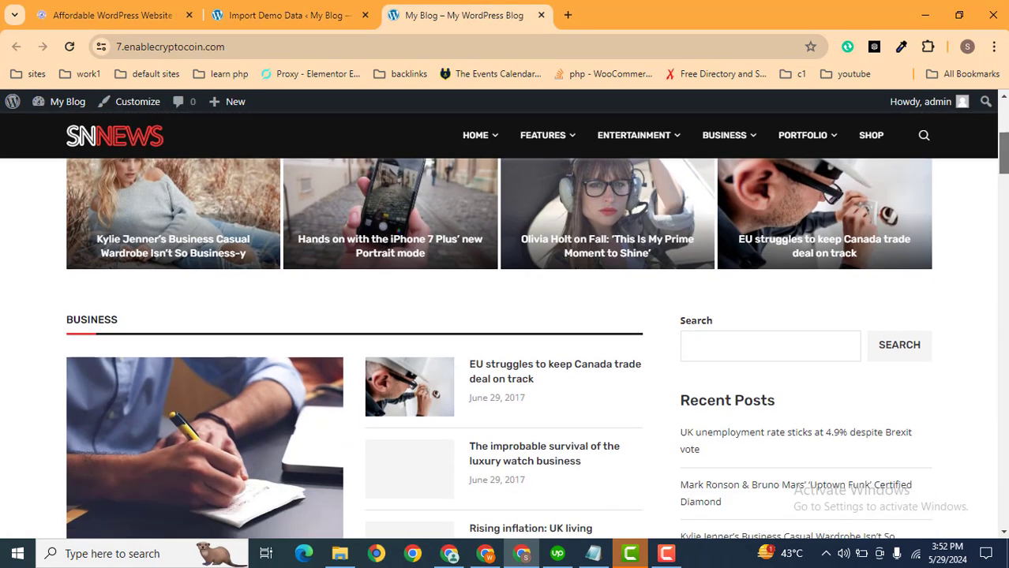
{"action": "left_click_drag", "start_coordinate": [1004, 153], "coordinate": [1004, 101]}
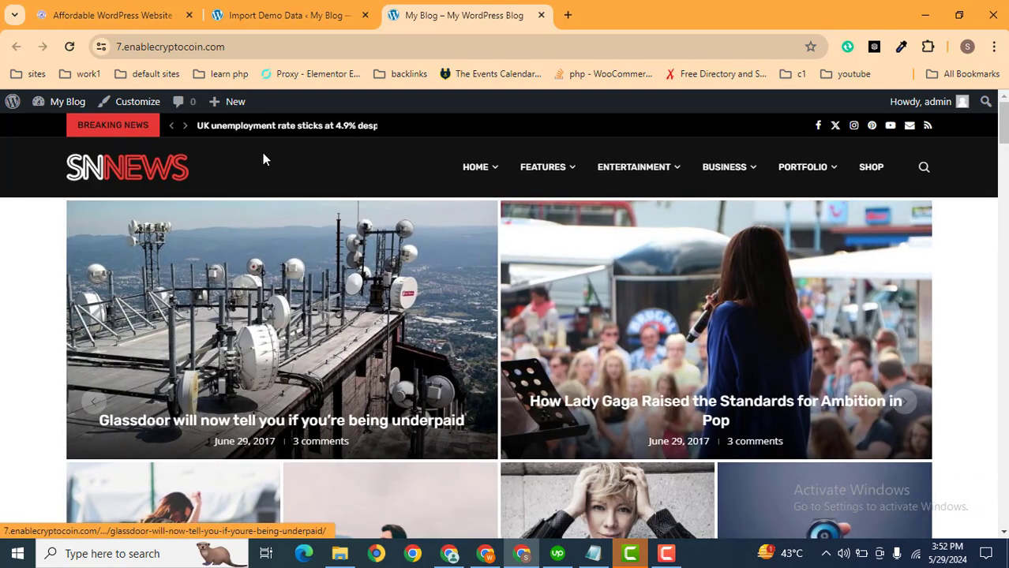
{"action": "middle_click", "coordinate": [122, 103]}
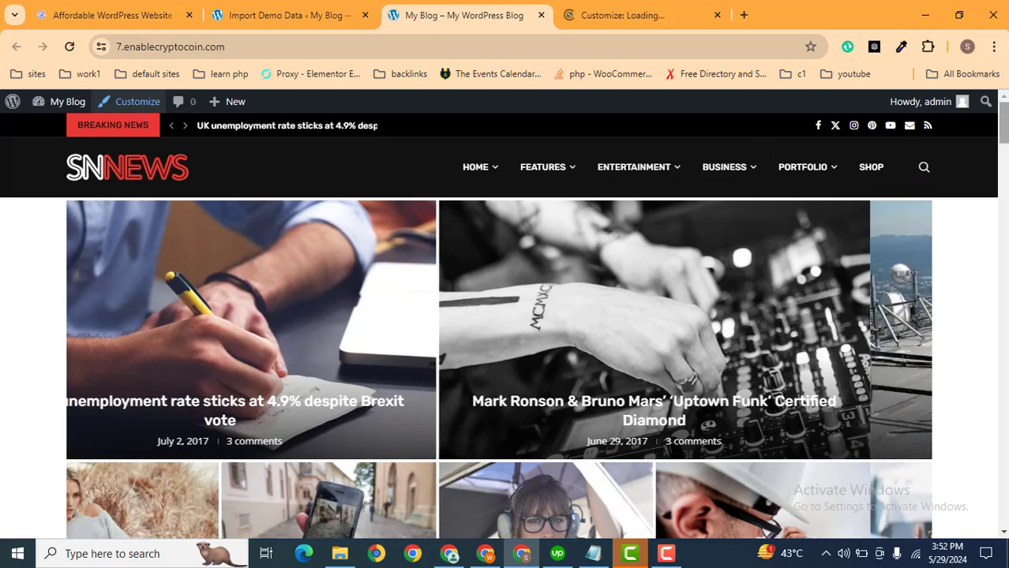
{"action": "left_click", "coordinate": [600, 8]}
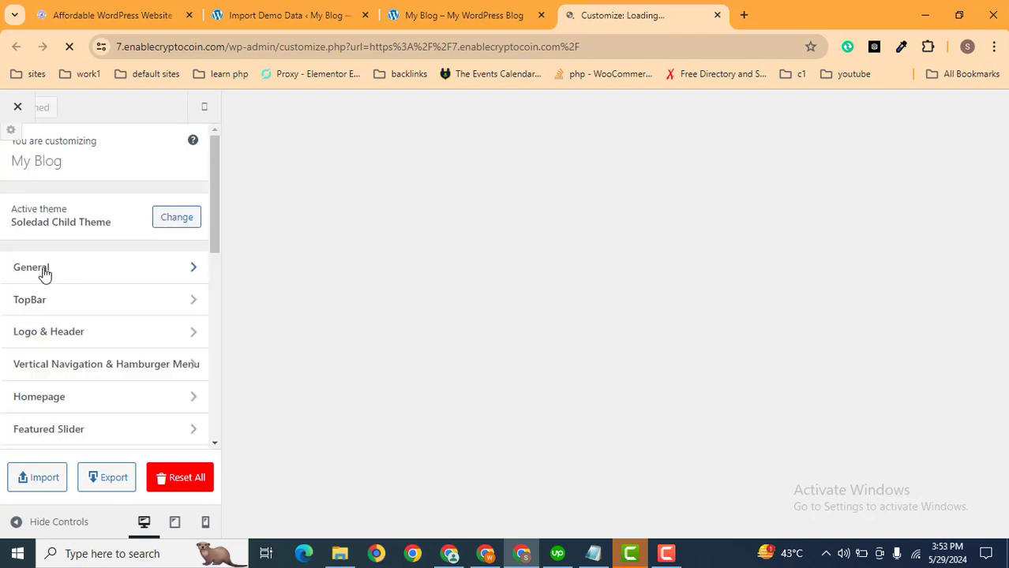
- Check the SNNEWS logo under Customizer Logo & Header > Logo, unchanged, then return to the live site
{"action": "left_click", "coordinate": [59, 333]}
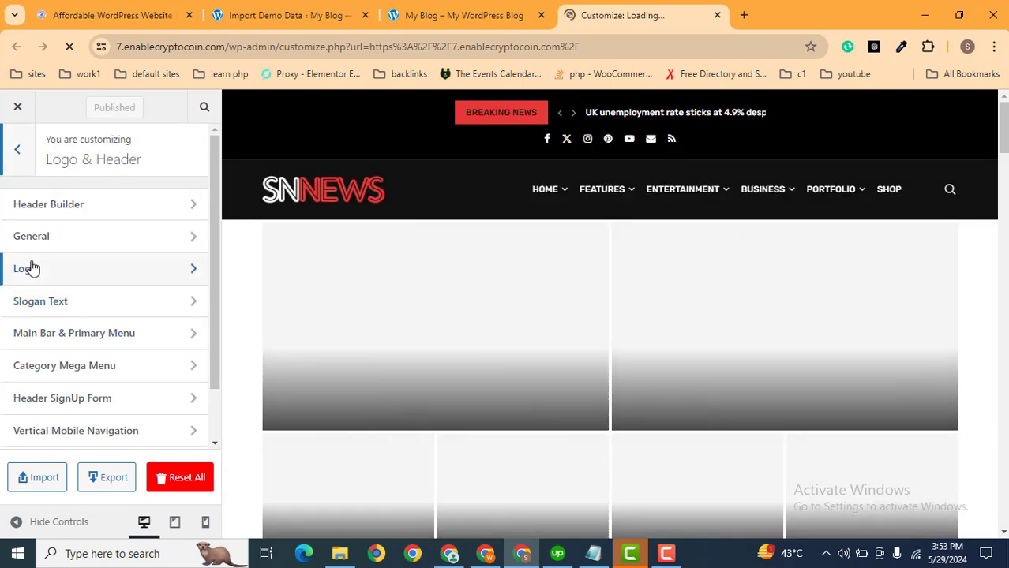
{"action": "left_click", "coordinate": [30, 268]}
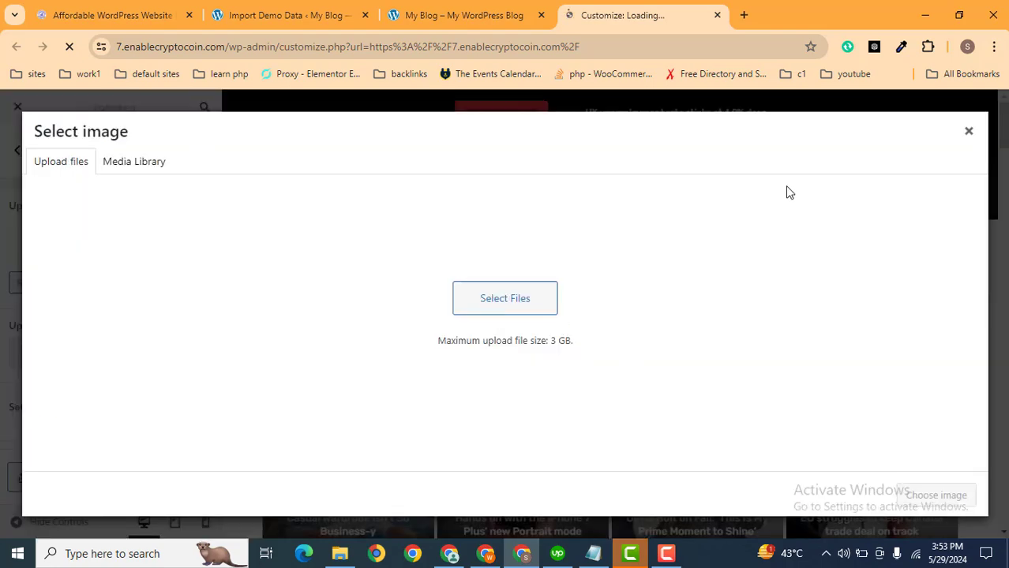
{"action": "left_click", "coordinate": [969, 132]}
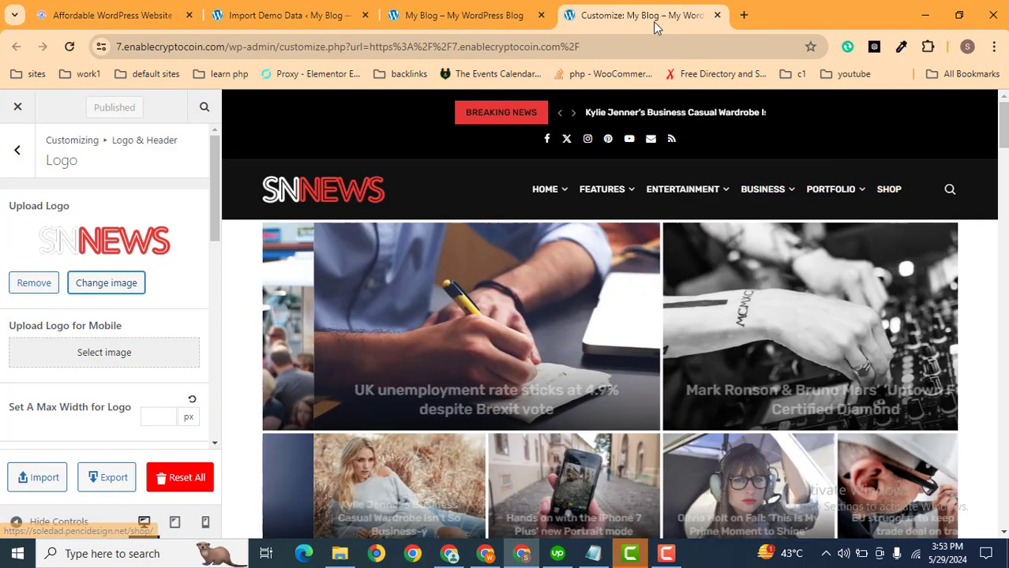
{"action": "left_click", "coordinate": [485, 9]}
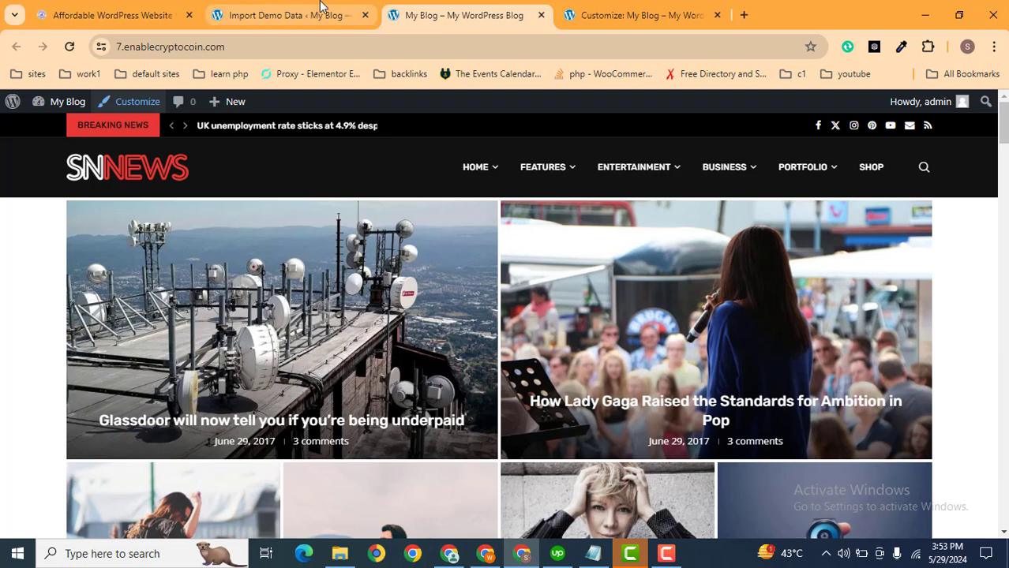
- Open the Menus admin page in a new tab and close the Customizer tab
{"action": "mouse_move", "coordinate": [40, 113]}
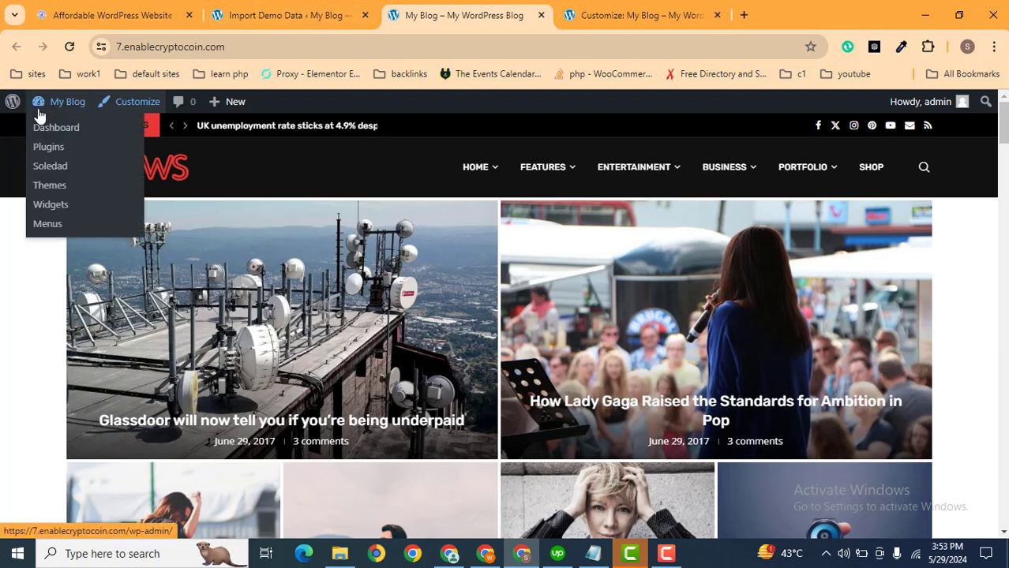
{"action": "middle_click", "coordinate": [48, 225]}
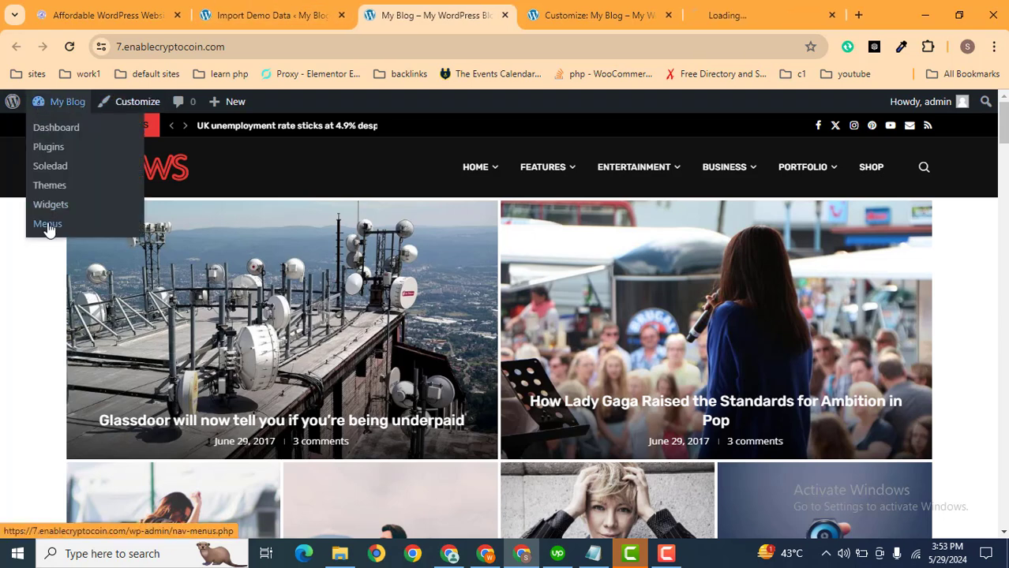
{"action": "left_click", "coordinate": [746, 8]}
{"action": "left_click", "coordinate": [668, 15]}
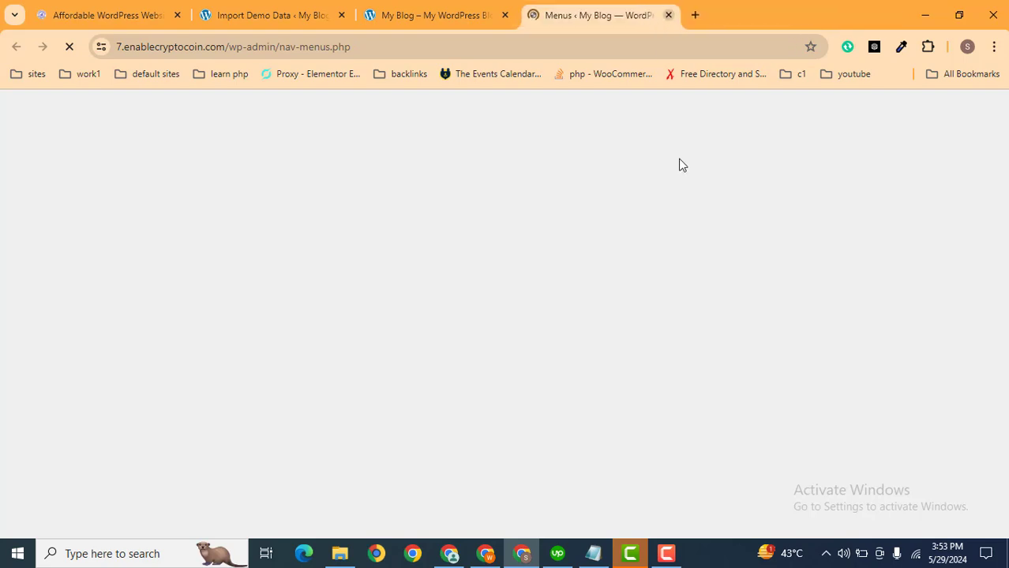
{"action": "scroll", "coordinate": [732, 302], "scroll_direction": "down", "scroll_amount": 10}
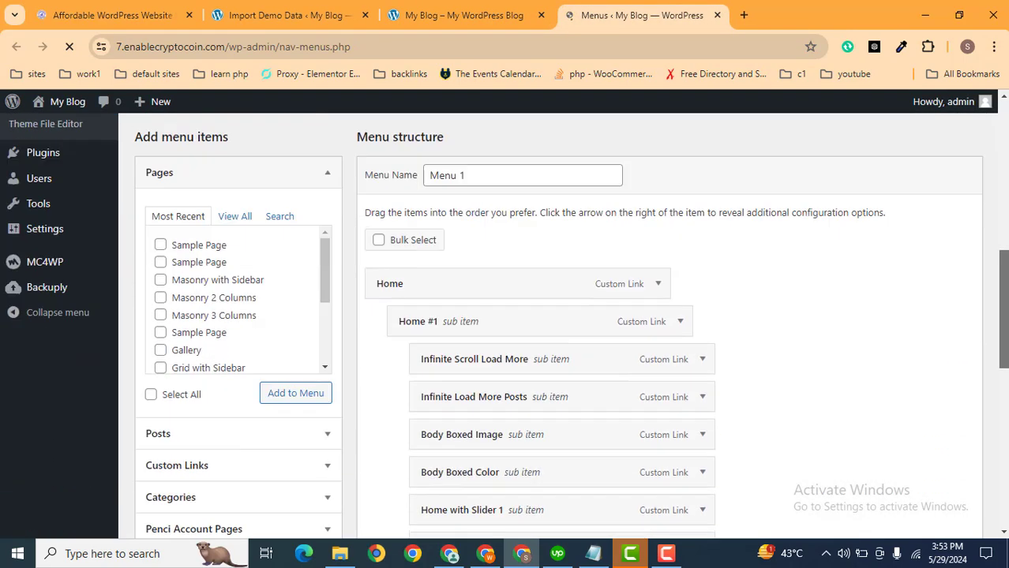
{"action": "scroll", "coordinate": [970, 295], "scroll_direction": "down", "scroll_amount": 4}
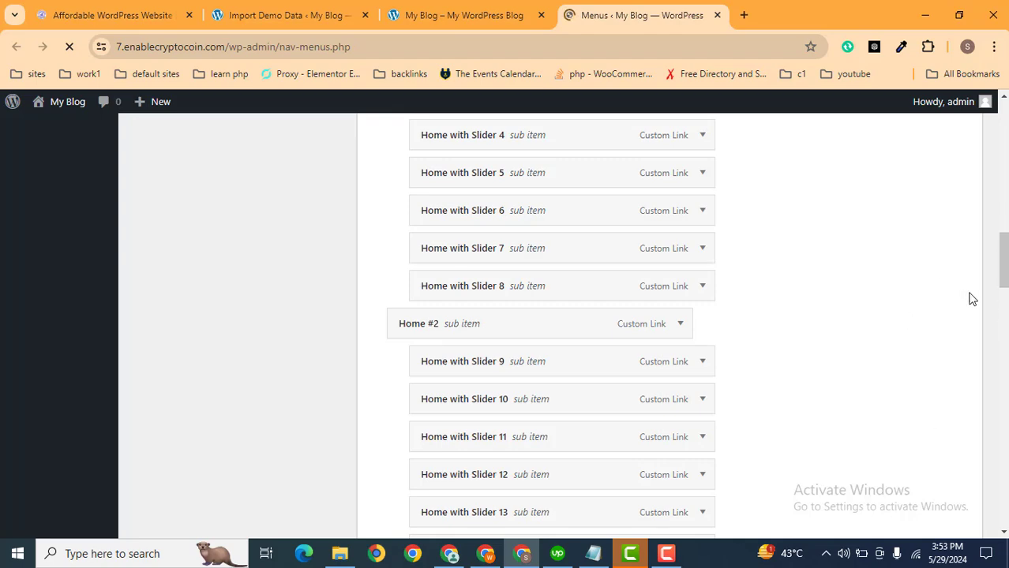
{"action": "left_click_drag", "start_coordinate": [1004, 227], "coordinate": [1004, 508]}
{"action": "scroll", "coordinate": [836, 343], "scroll_direction": "up", "scroll_amount": 1}
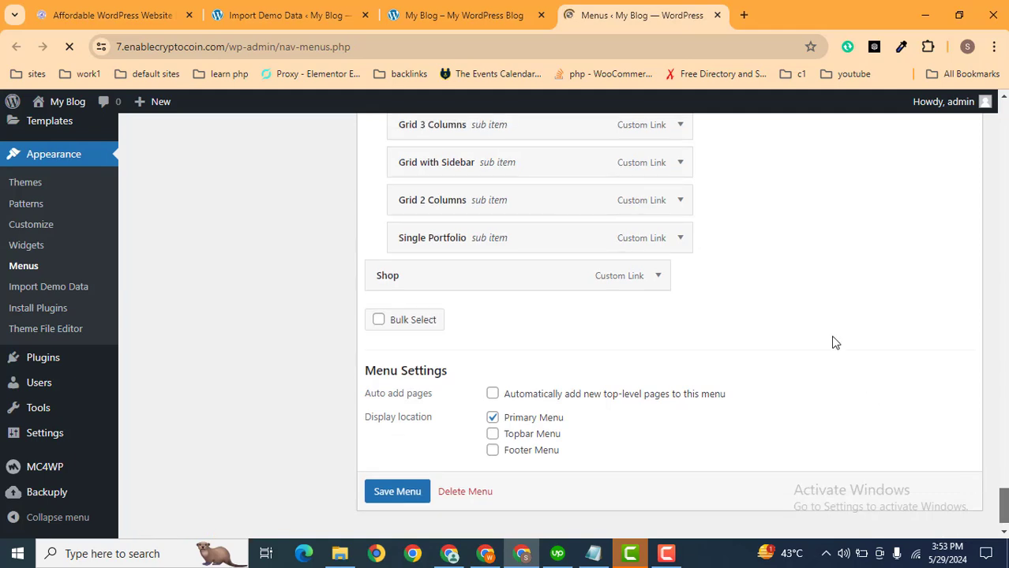
- Remove the Shop item from Menu 1
{"action": "left_click", "coordinate": [657, 282]}
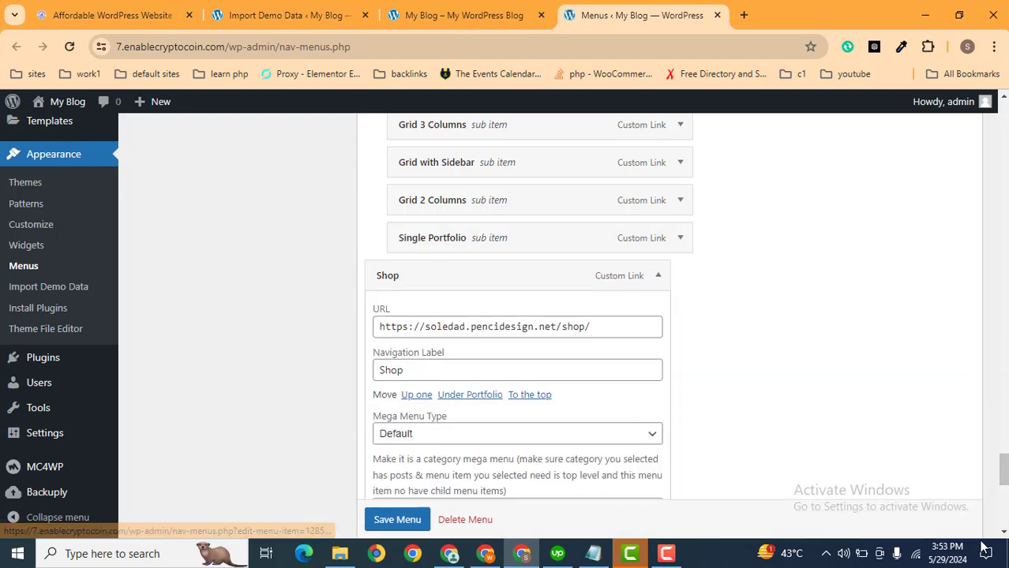
{"action": "scroll", "coordinate": [1004, 465], "scroll_direction": "down", "scroll_amount": 6}
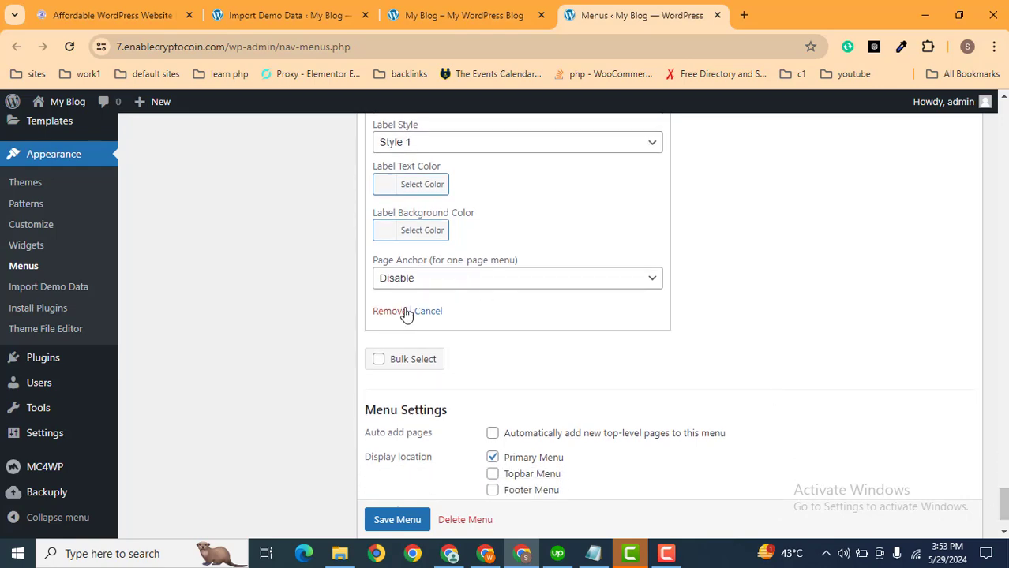
{"action": "left_click", "coordinate": [405, 312]}
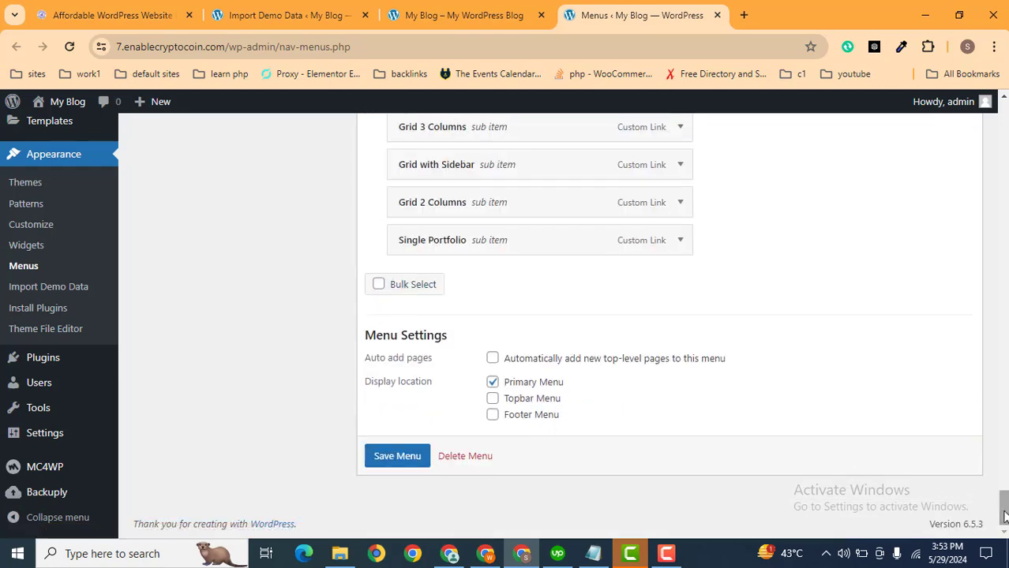
- Add the Sample Page to Menu 1
{"action": "scroll", "coordinate": [972, 361], "scroll_direction": "up", "scroll_amount": 20}
{"action": "scroll", "coordinate": [935, 126], "scroll_direction": "down", "scroll_amount": 2}
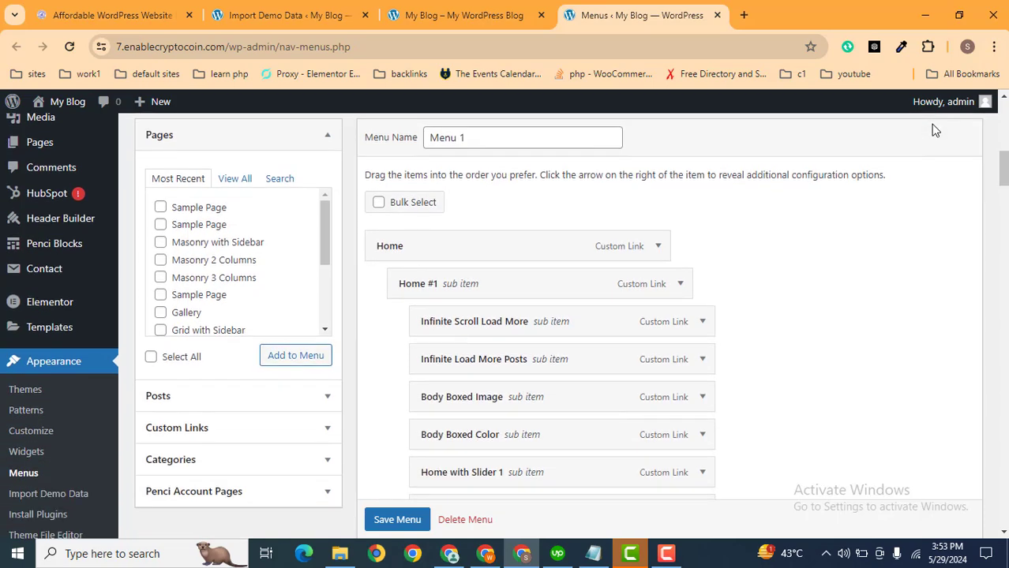
{"action": "left_click", "coordinate": [182, 208]}
{"action": "left_click", "coordinate": [289, 355]}
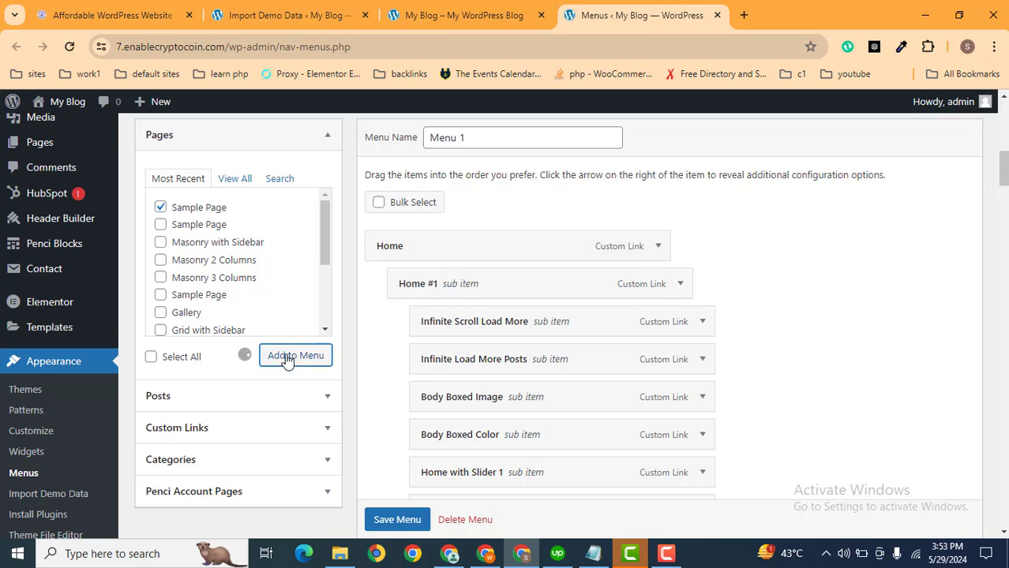
{"action": "scroll", "coordinate": [393, 523], "scroll_direction": "down", "scroll_amount": 1}
- Save Menu 1 and go back to the live site tab
{"action": "left_click", "coordinate": [393, 521]}
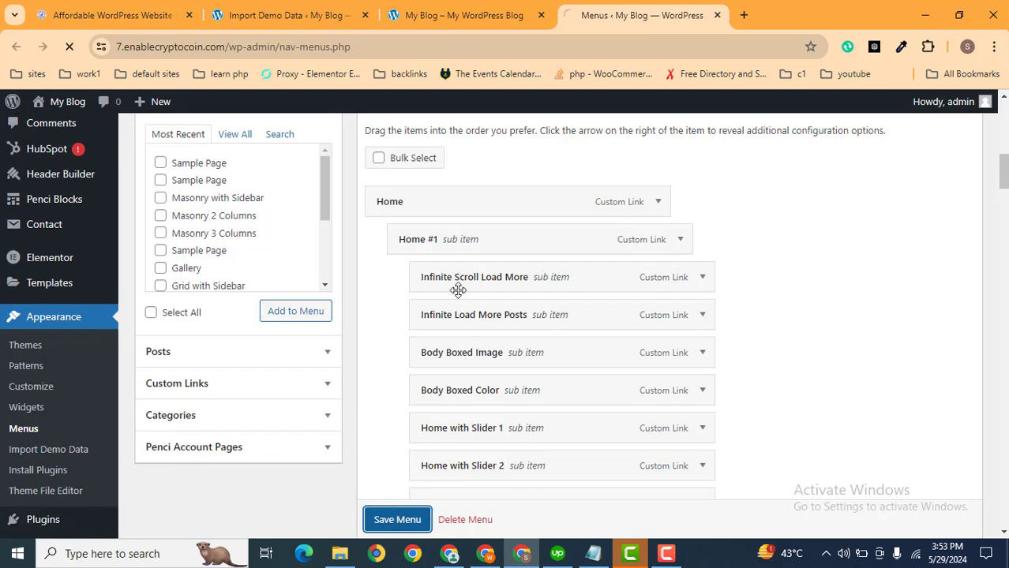
{"action": "left_click", "coordinate": [433, 15]}
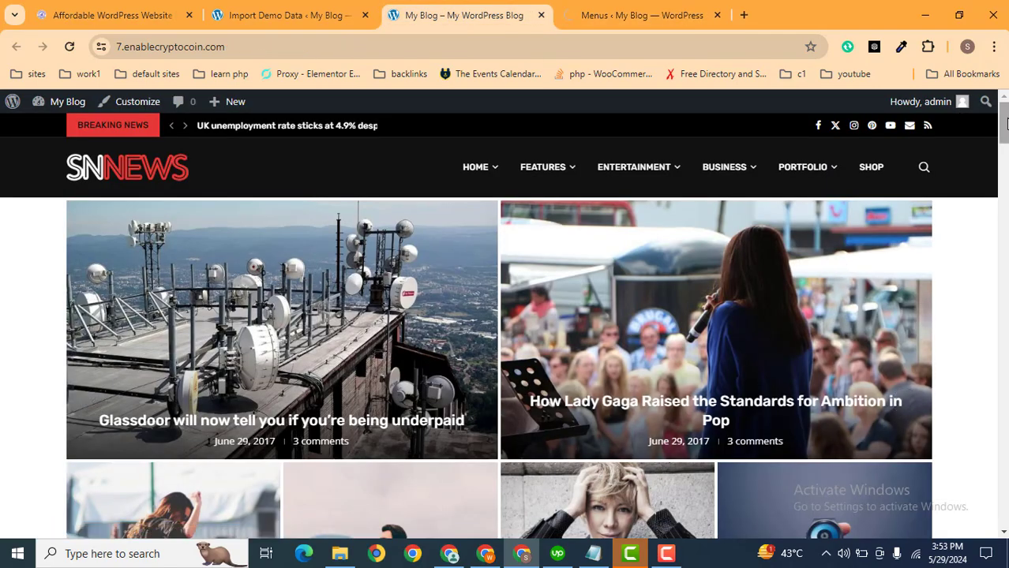
{"action": "mouse_move", "coordinate": [1005, 118]}
{"action": "left_mouse_down"}
{"action": "mouse_move", "coordinate": [1007, 235]}
{"action": "mouse_move", "coordinate": [1004, 107]}
{"action": "left_mouse_up"}
- Open the Glassdoor underpaid post and its Edit Post editor in new tabs
{"action": "middle_click", "coordinate": [288, 426]}
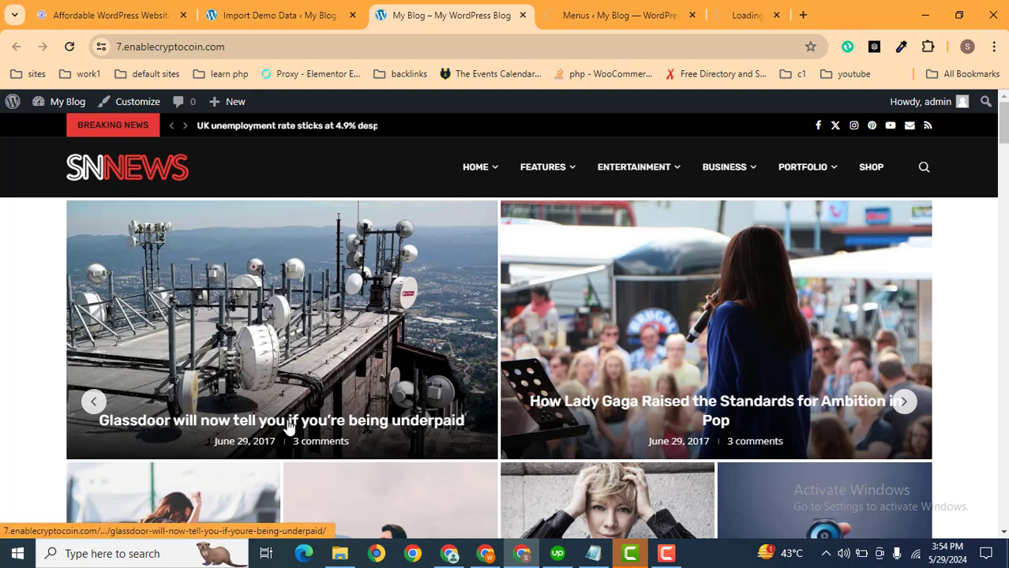
{"action": "left_click", "coordinate": [710, 9]}
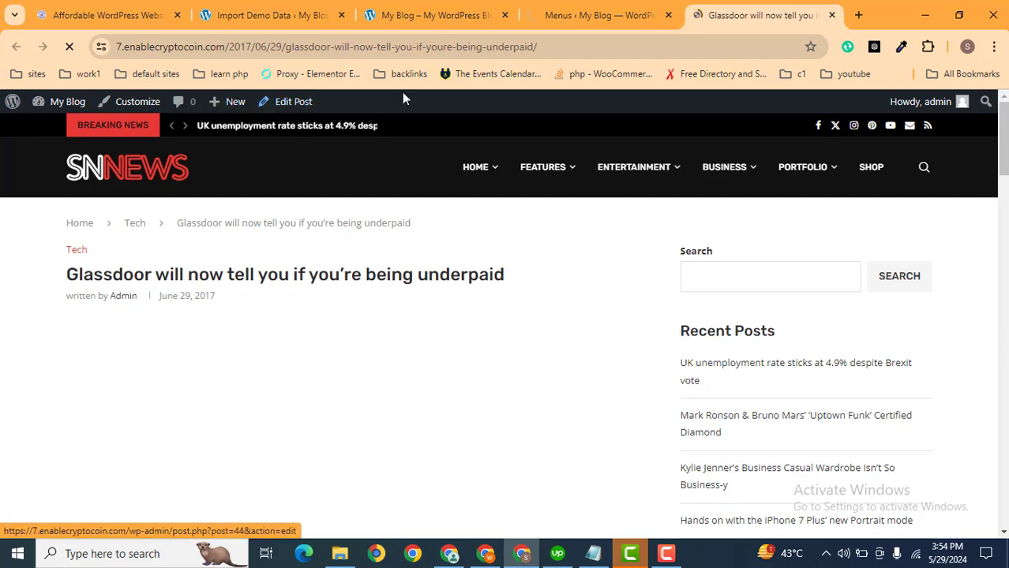
{"action": "middle_click", "coordinate": [281, 108]}
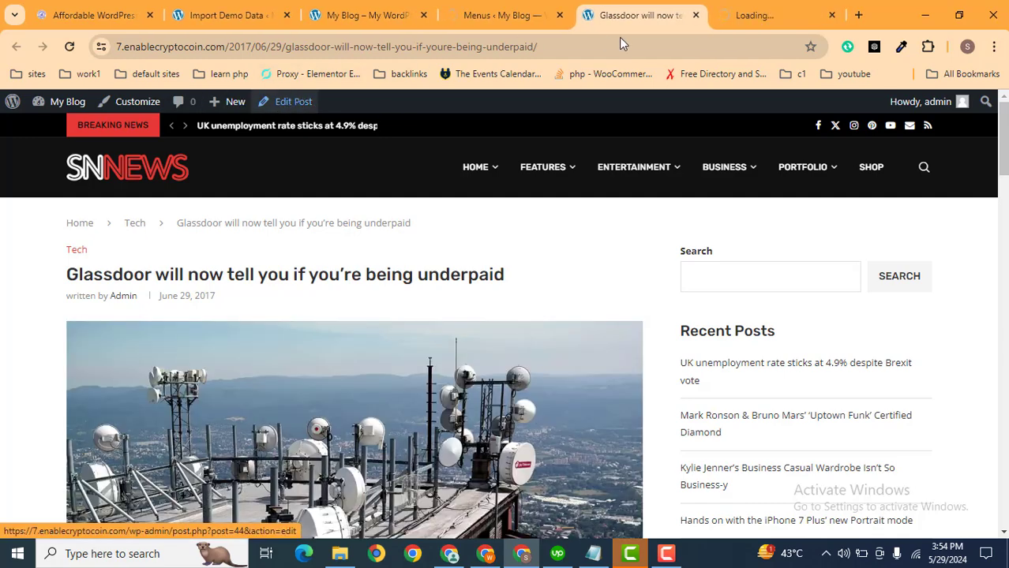
{"action": "left_click", "coordinate": [759, 11]}
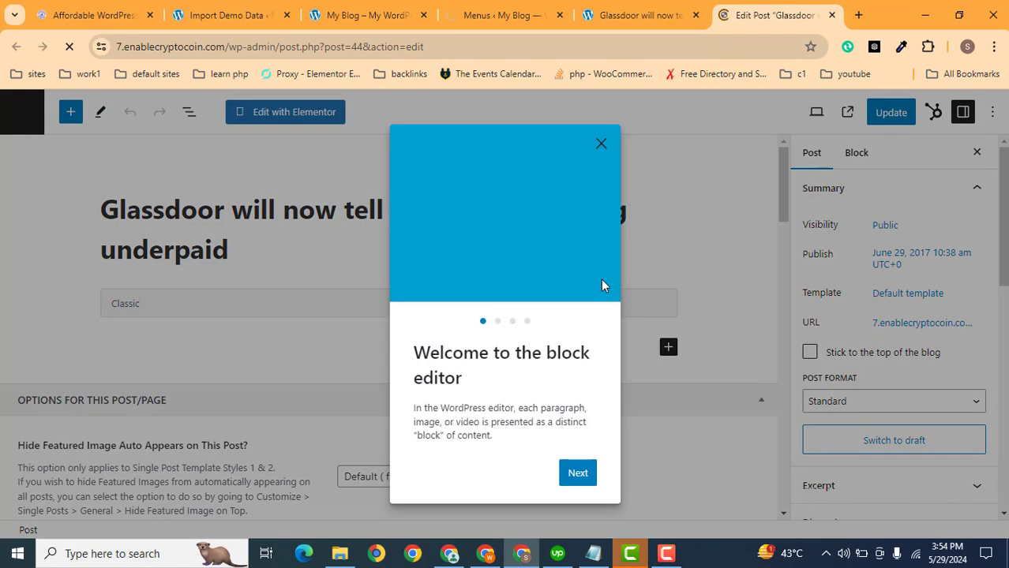
- Dismiss the block editor welcome guide and click into the post title
{"action": "left_click", "coordinate": [601, 145]}
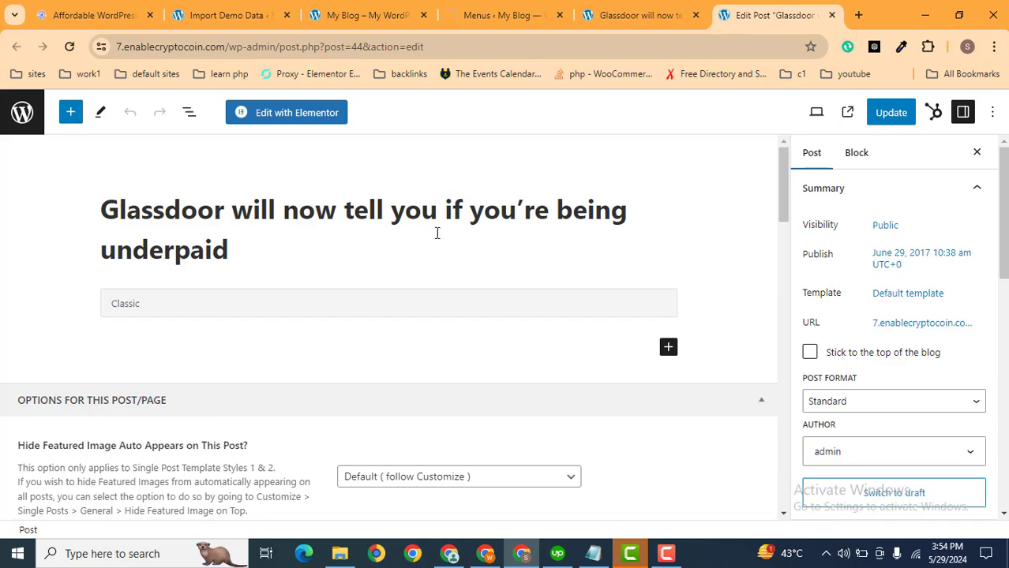
{"action": "left_click_drag", "start_coordinate": [263, 240], "coordinate": [115, 210]}
{"action": "left_click", "coordinate": [154, 210]}
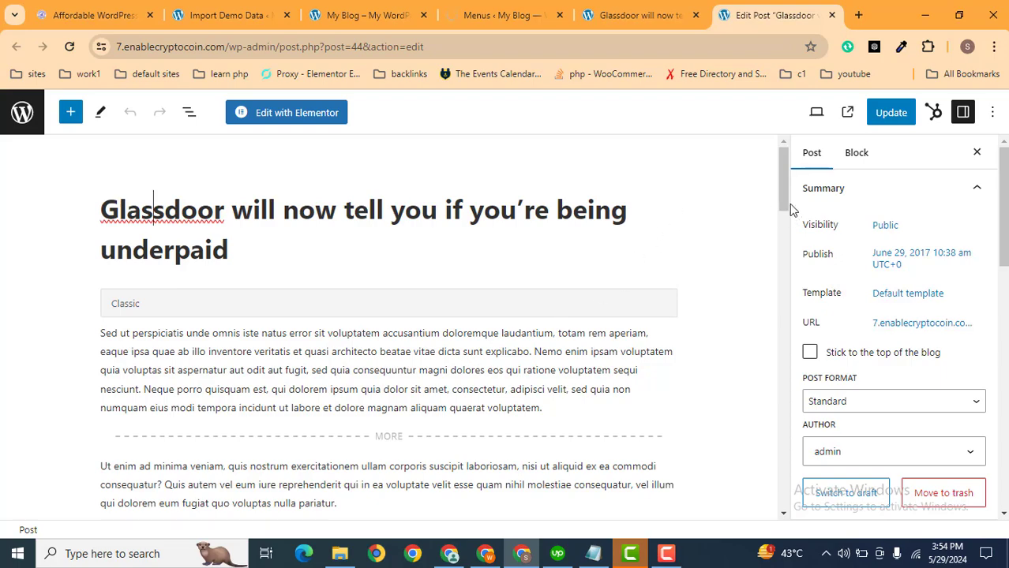
- Expand Categories to confirm the Tech category, then view the published Glassdoor post
{"action": "left_click_drag", "start_coordinate": [782, 195], "coordinate": [764, 138]}
{"action": "scroll", "coordinate": [948, 224], "scroll_direction": "down", "scroll_amount": 4}
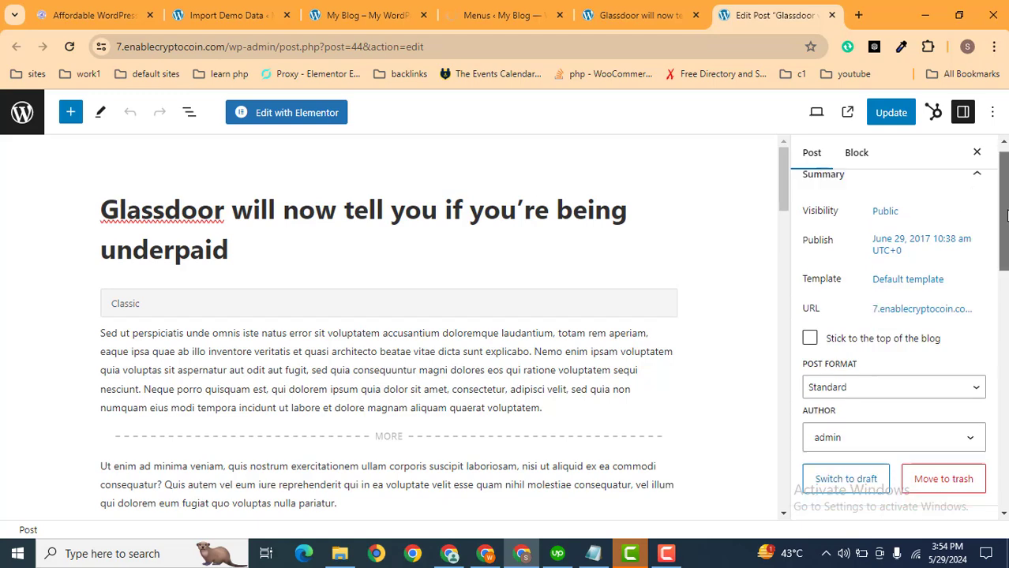
{"action": "scroll", "coordinate": [896, 223], "scroll_direction": "down", "scroll_amount": 1}
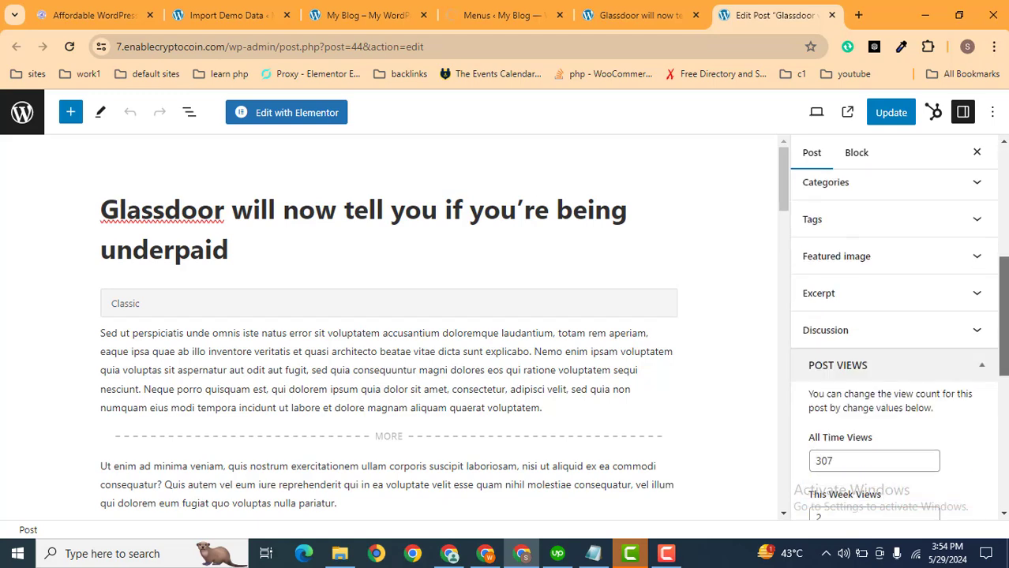
{"action": "left_click", "coordinate": [884, 190]}
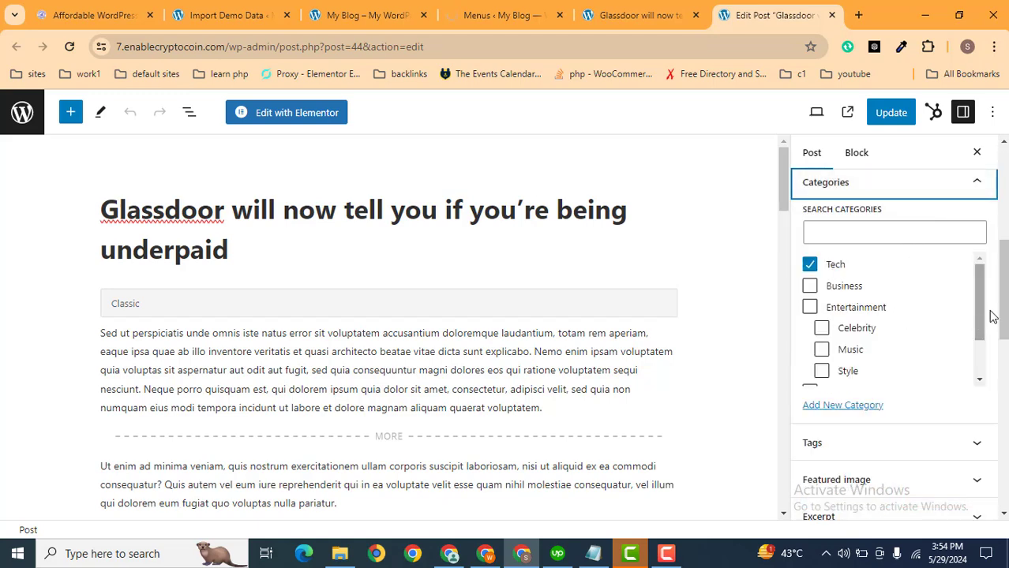
{"action": "scroll", "coordinate": [894, 316], "scroll_direction": "up", "scroll_amount": 5}
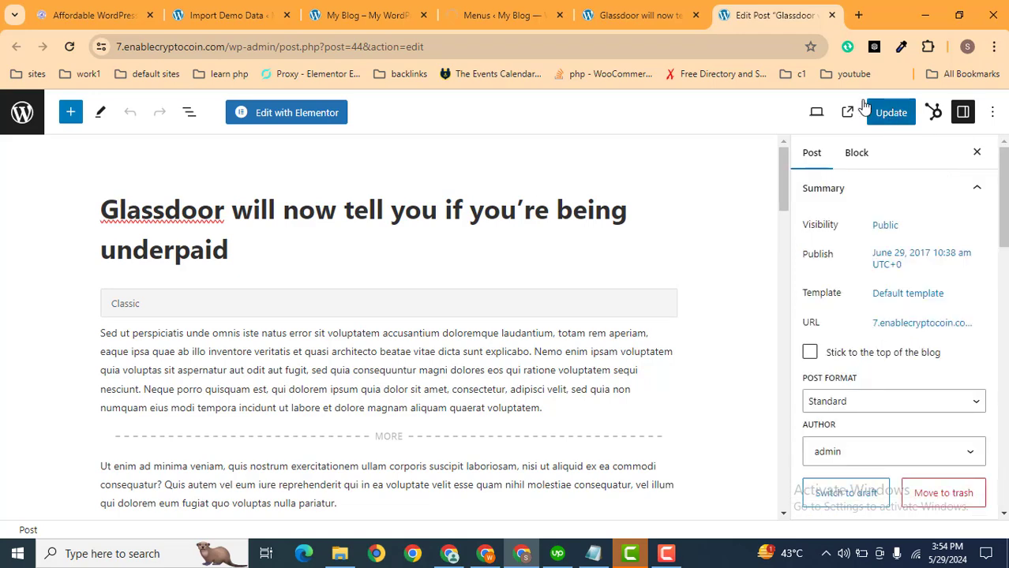
{"action": "left_click", "coordinate": [639, 15]}
{"action": "mouse_move", "coordinate": [221, 103]}
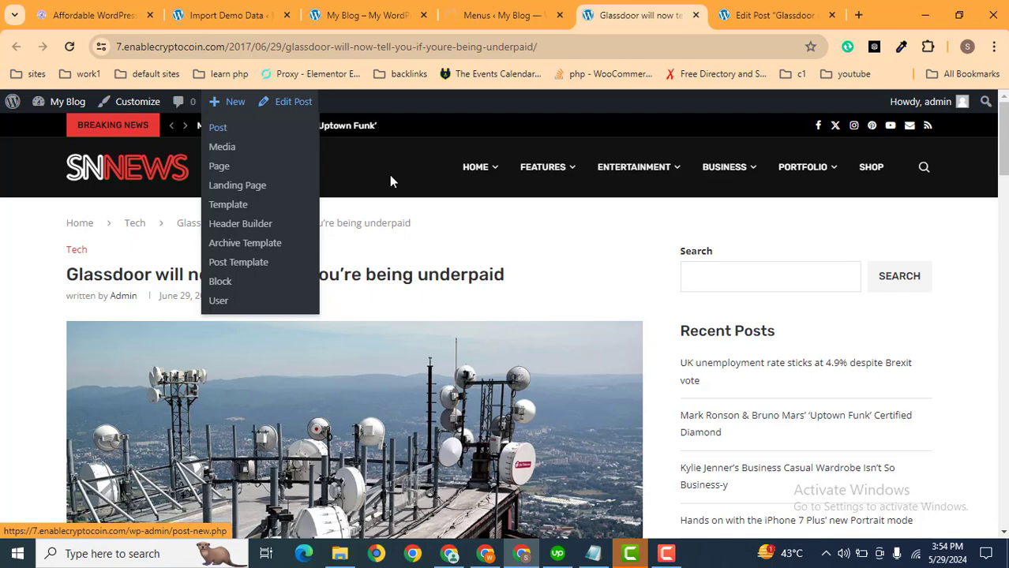
- From the homepage admin bar, open Widgets in a new tab, then return to Import Demo Data
{"action": "left_click", "coordinate": [517, 11]}
{"action": "left_click", "coordinate": [361, 11]}
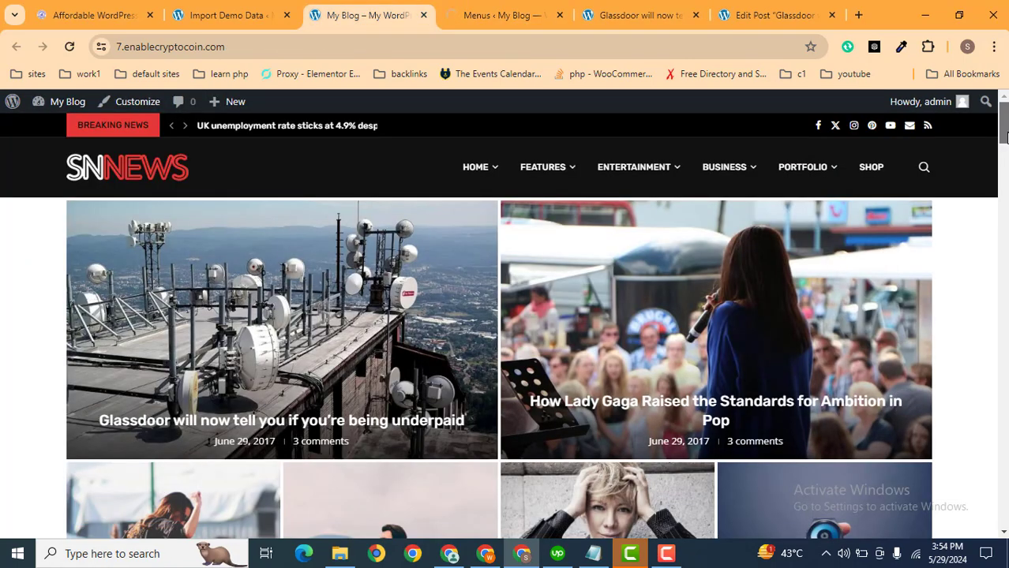
{"action": "left_click_drag", "start_coordinate": [1003, 126], "coordinate": [1004, 177]}
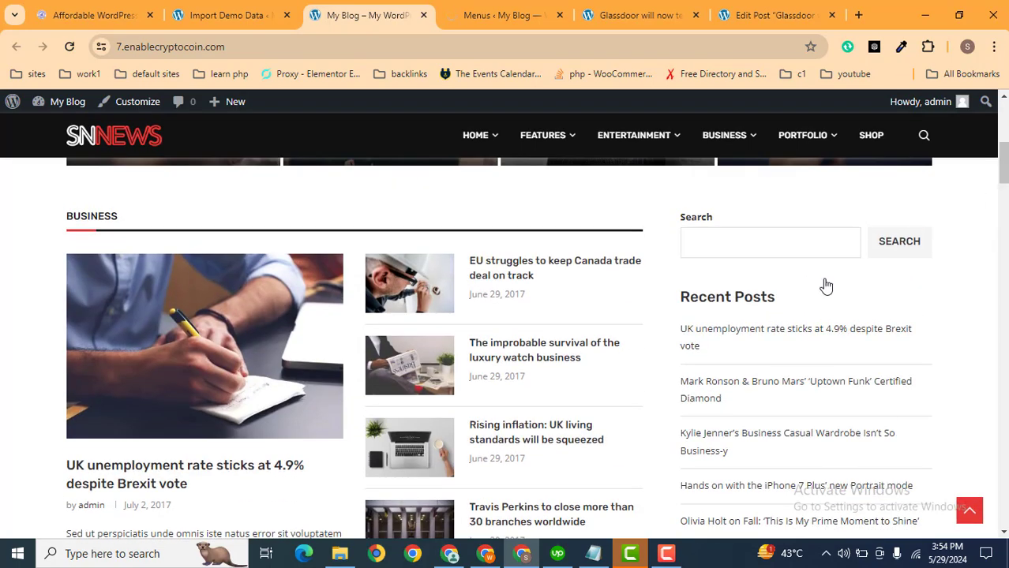
{"action": "mouse_move", "coordinate": [49, 105]}
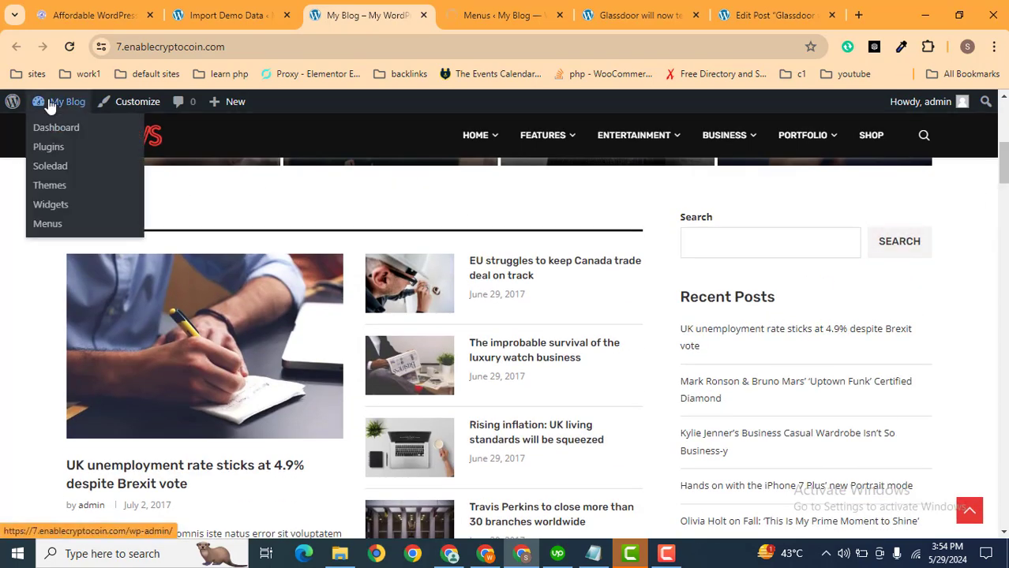
{"action": "middle_click", "coordinate": [57, 207]}
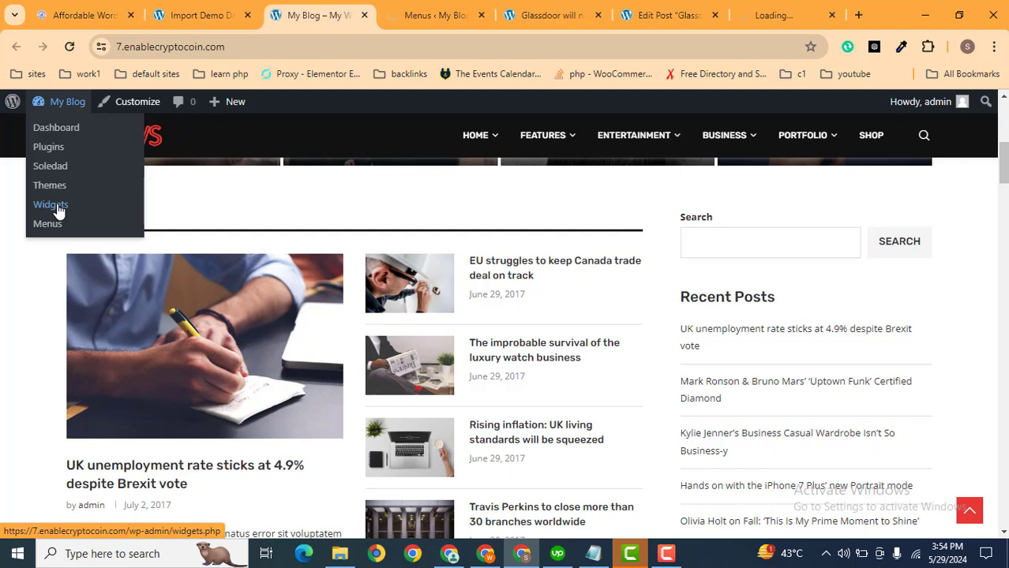
{"action": "left_click", "coordinate": [788, 8]}
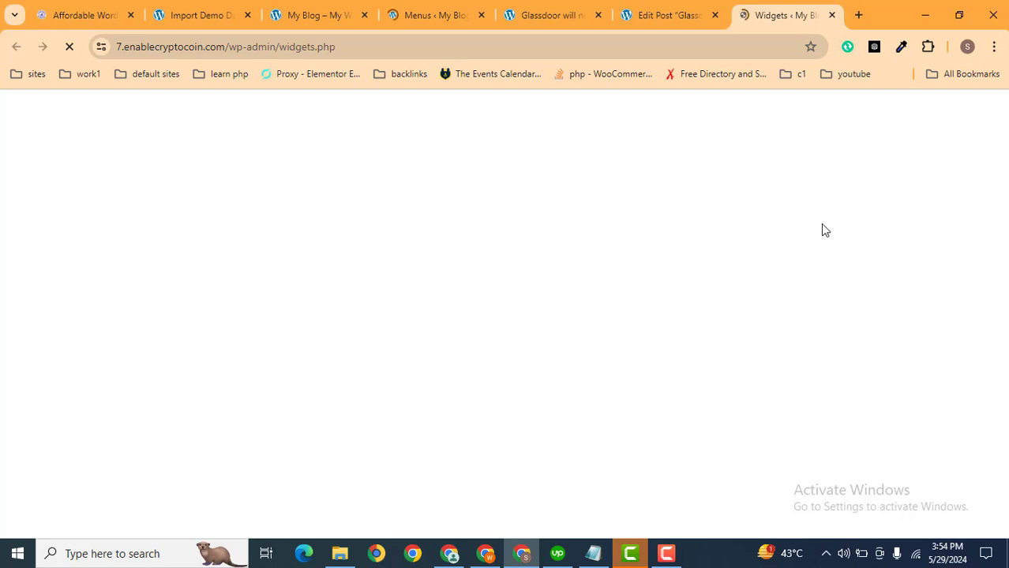
{"action": "left_click", "coordinate": [192, 6]}
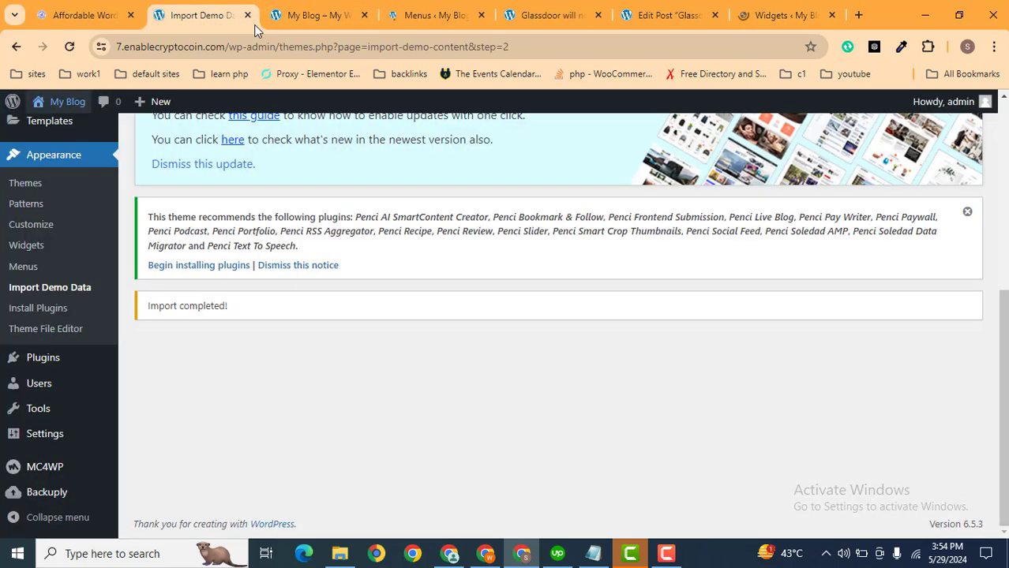
- Go to the Plugins > Add New Plugin page
{"action": "mouse_move", "coordinate": [60, 357]}
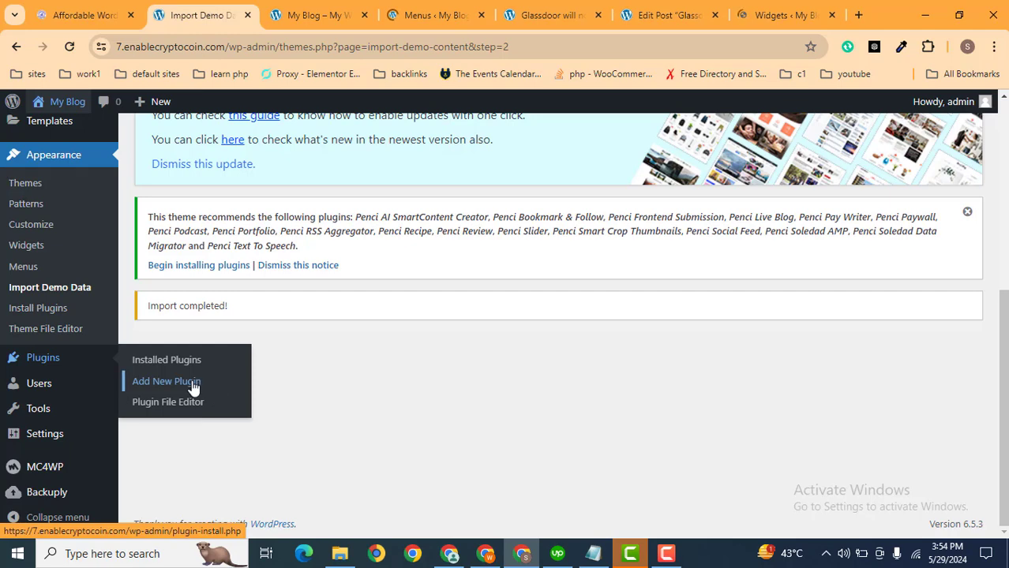
{"action": "left_click", "coordinate": [193, 389]}
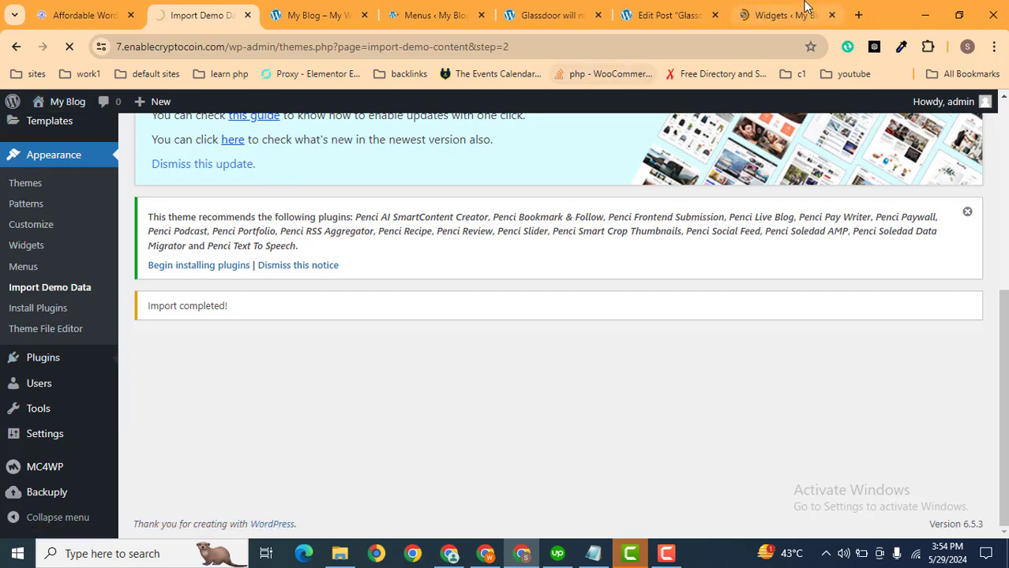
{"action": "left_click", "coordinate": [777, 6]}
{"action": "left_click", "coordinate": [194, 15]}
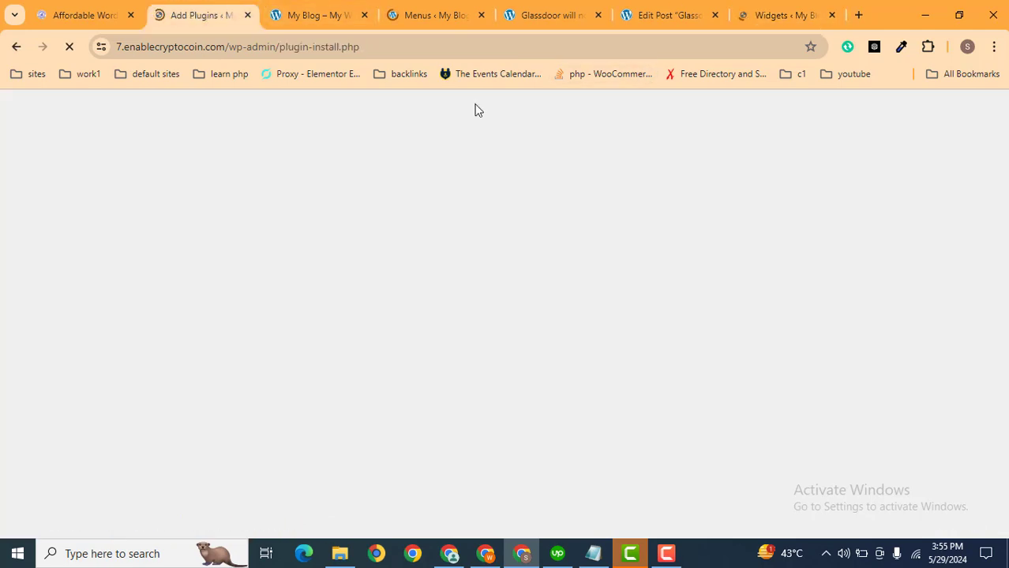
- Install and activate the Classic Widgets plugin, then switch to the Widgets tab
{"action": "scroll", "coordinate": [476, 109], "scroll_direction": "down", "scroll_amount": 4}
{"action": "scroll", "coordinate": [763, 305], "scroll_direction": "down", "scroll_amount": 3}
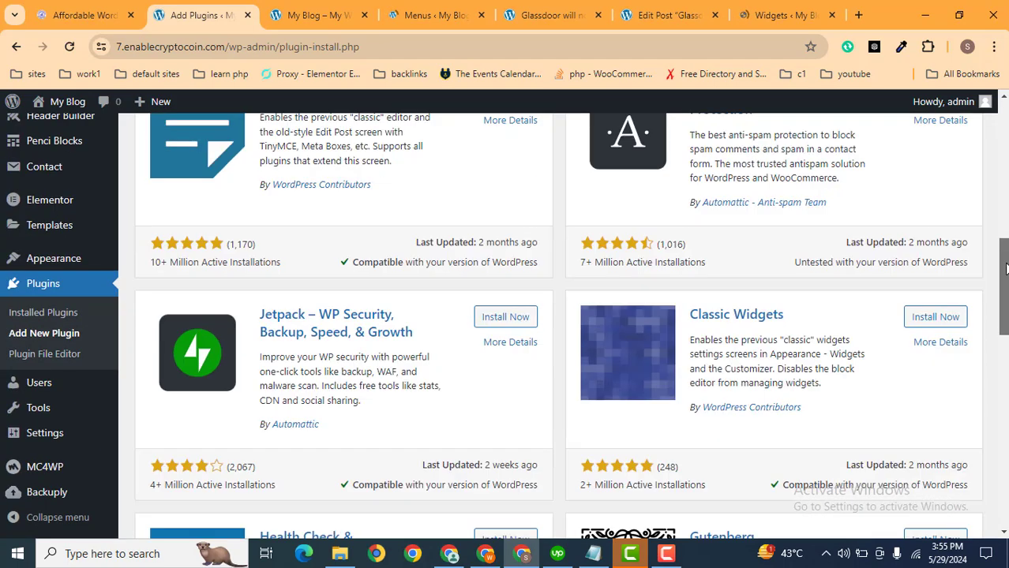
{"action": "left_click", "coordinate": [951, 316]}
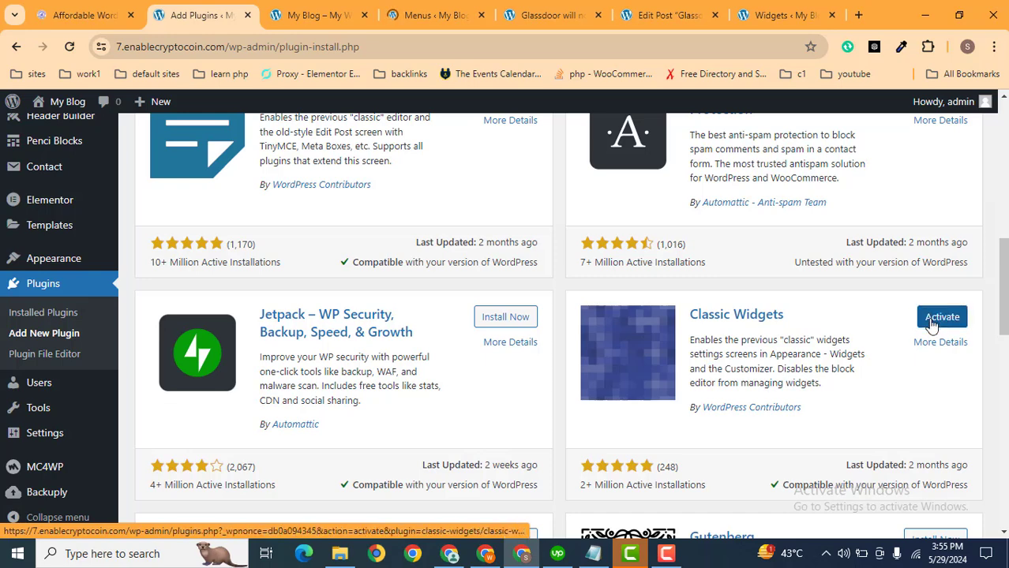
{"action": "left_click", "coordinate": [932, 317]}
{"action": "left_click", "coordinate": [751, 6]}
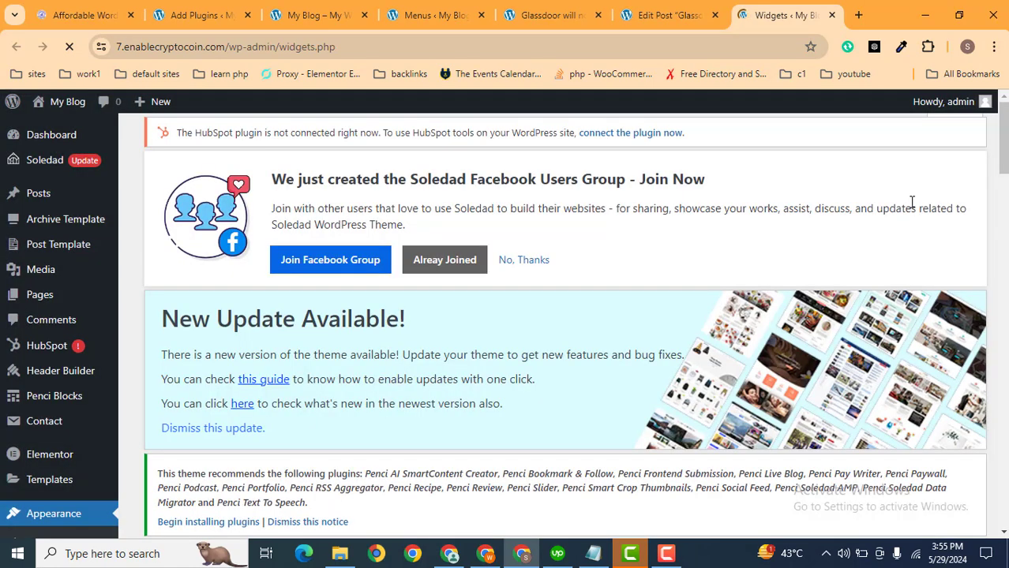
- Expand Custom Sidebar 1 and inspect the first Block widget in Main Sidebar
{"action": "scroll", "coordinate": [553, 316], "scroll_direction": "down", "scroll_amount": 5}
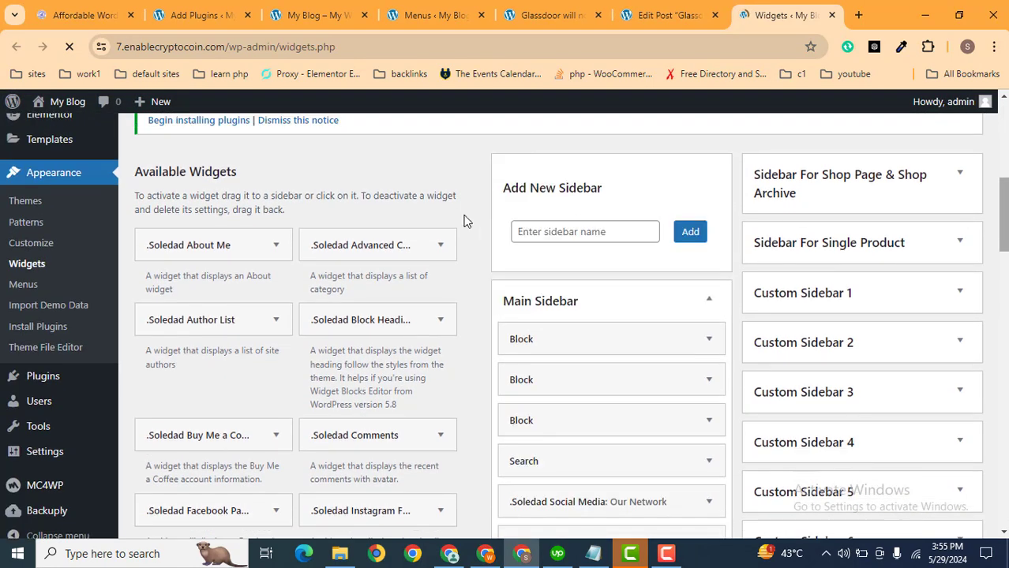
{"action": "scroll", "coordinate": [973, 260], "scroll_direction": "up", "scroll_amount": 5}
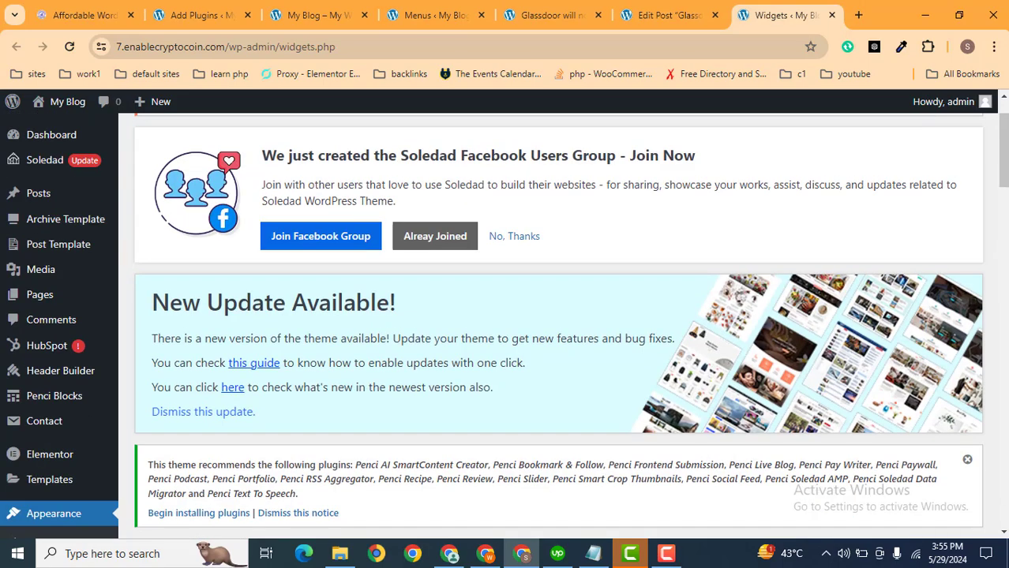
{"action": "scroll", "coordinate": [1000, 187], "scroll_direction": "down", "scroll_amount": 5}
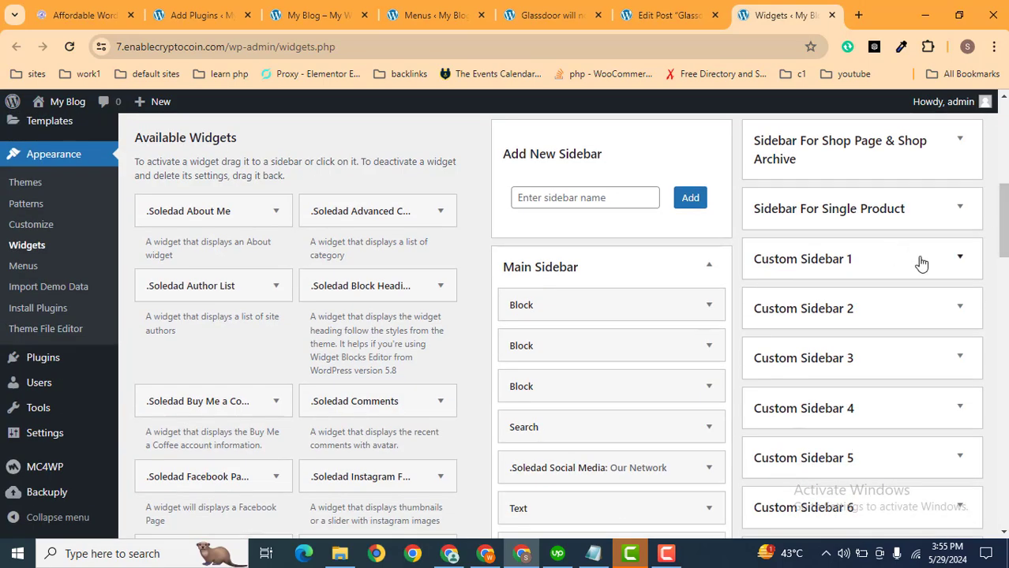
{"action": "left_click", "coordinate": [936, 266]}
{"action": "left_click", "coordinate": [687, 306]}
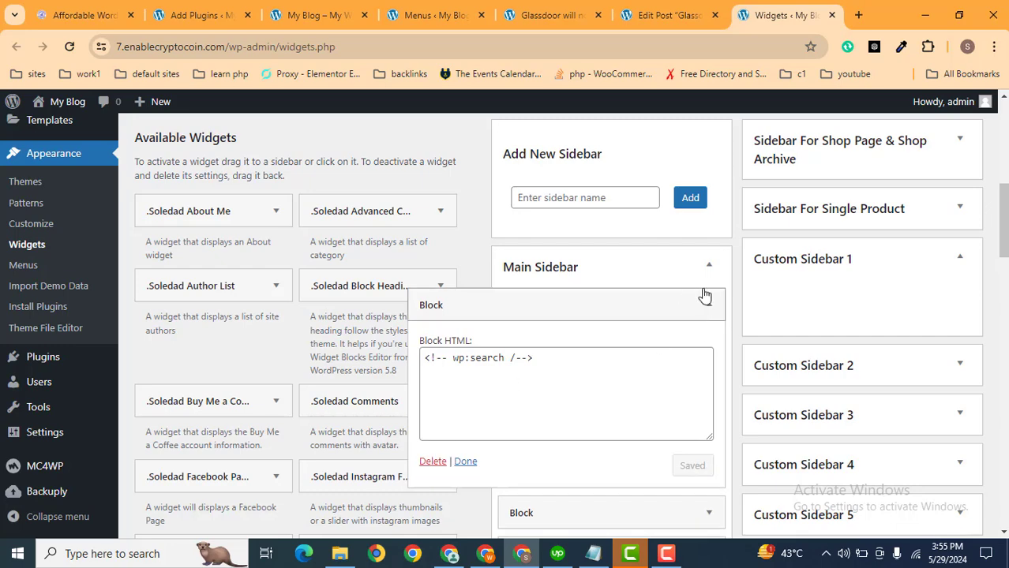
{"action": "left_click", "coordinate": [708, 304]}
- Check which sidebars a Soledad widget can go in, then return to the homepage
{"action": "scroll", "coordinate": [1004, 245], "scroll_direction": "down", "scroll_amount": 2}
{"action": "left_click_drag", "start_coordinate": [1006, 242], "coordinate": [1006, 219]}
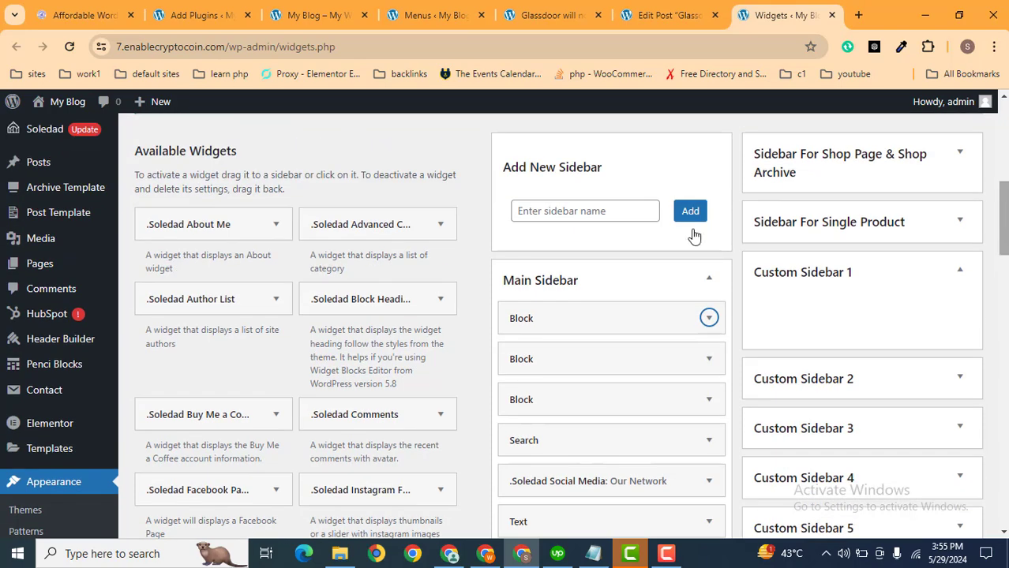
{"action": "left_click", "coordinate": [438, 225]}
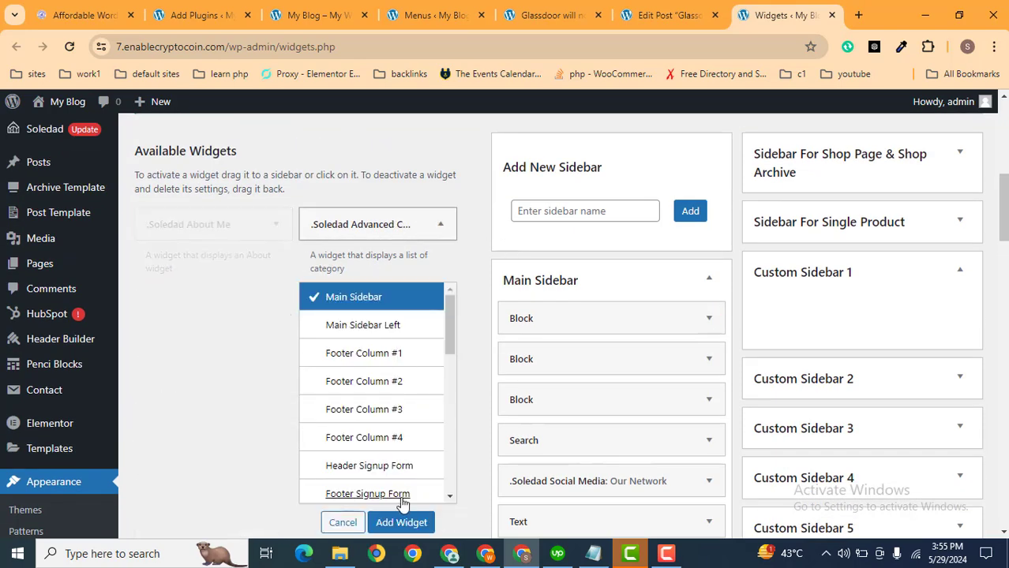
{"action": "left_click", "coordinate": [320, 15]}
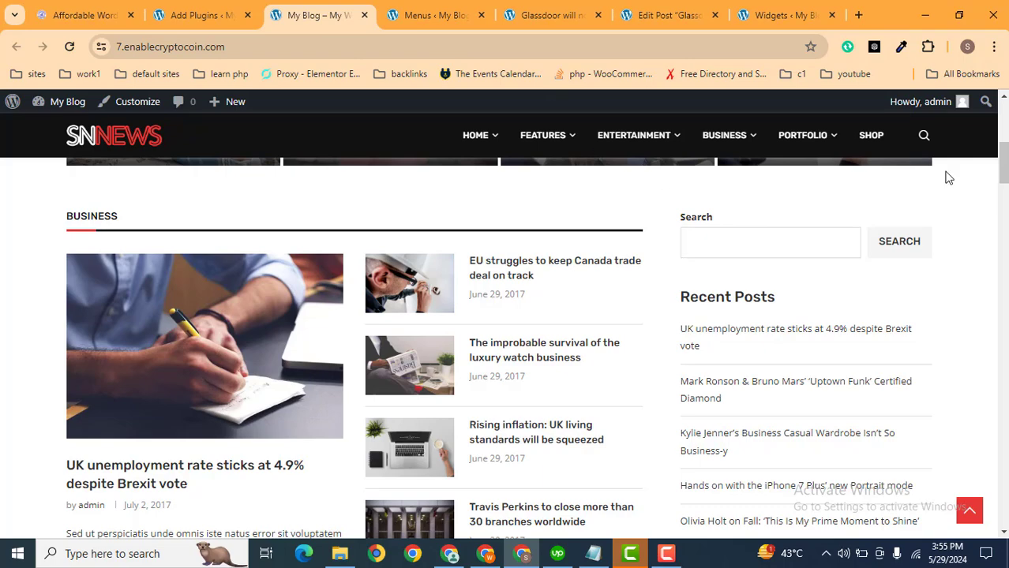
{"action": "left_click_drag", "start_coordinate": [1003, 162], "coordinate": [998, 506]}
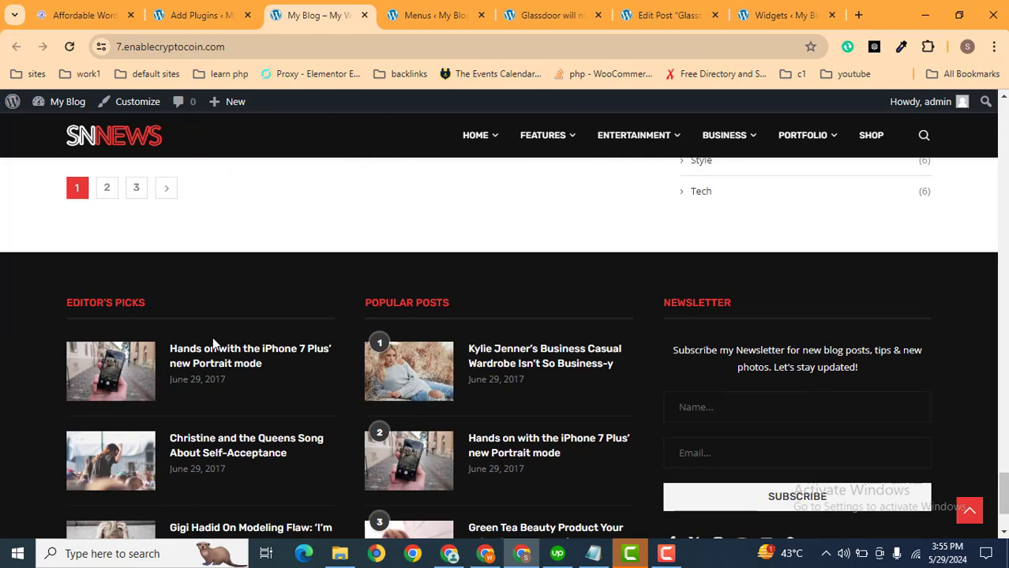
{"action": "left_click_drag", "start_coordinate": [998, 505], "coordinate": [985, 117]}
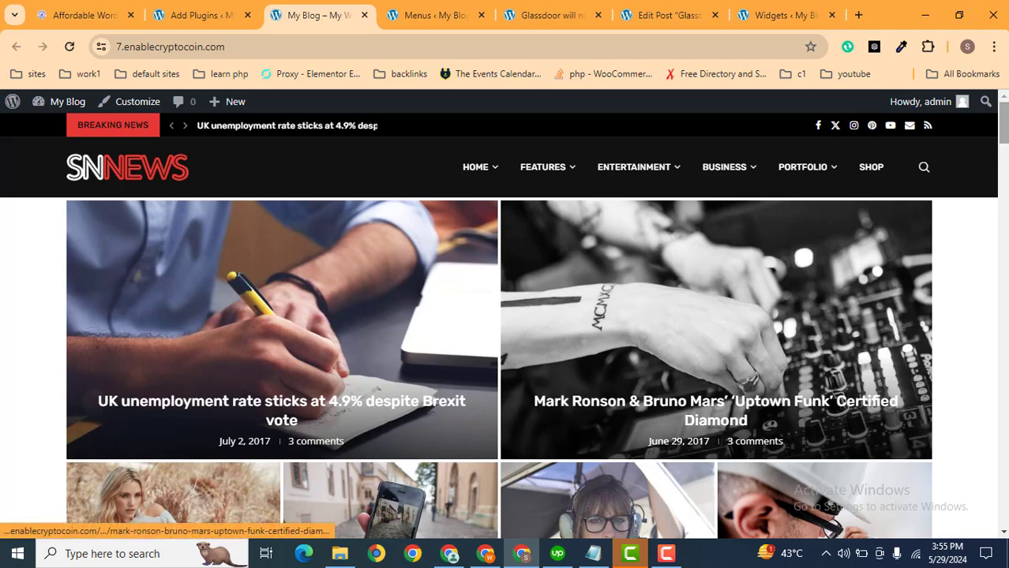